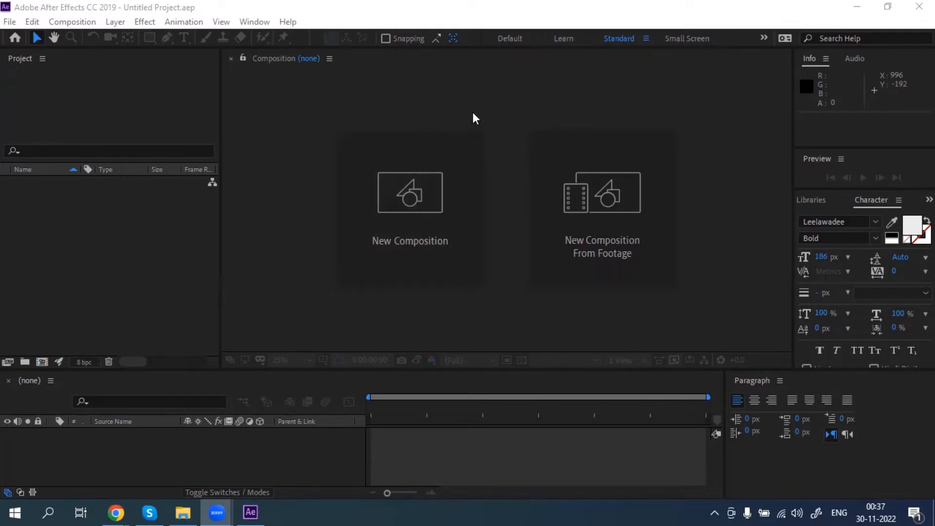
- Create Comp 1 from the HDTV 1080 29.97 preset: 1920×1080, 29.97 fps, black background
{"action": "left_click", "coordinate": [78, 23]}
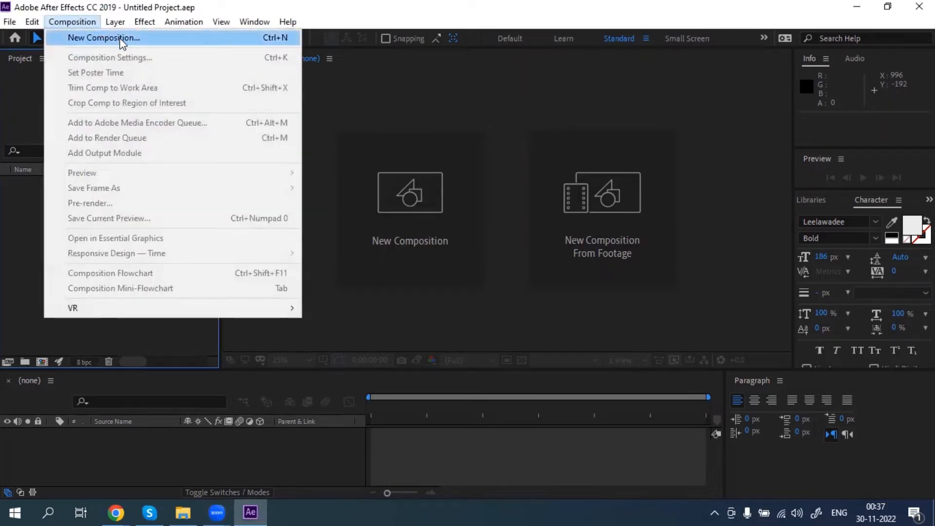
{"action": "left_click", "coordinate": [110, 38]}
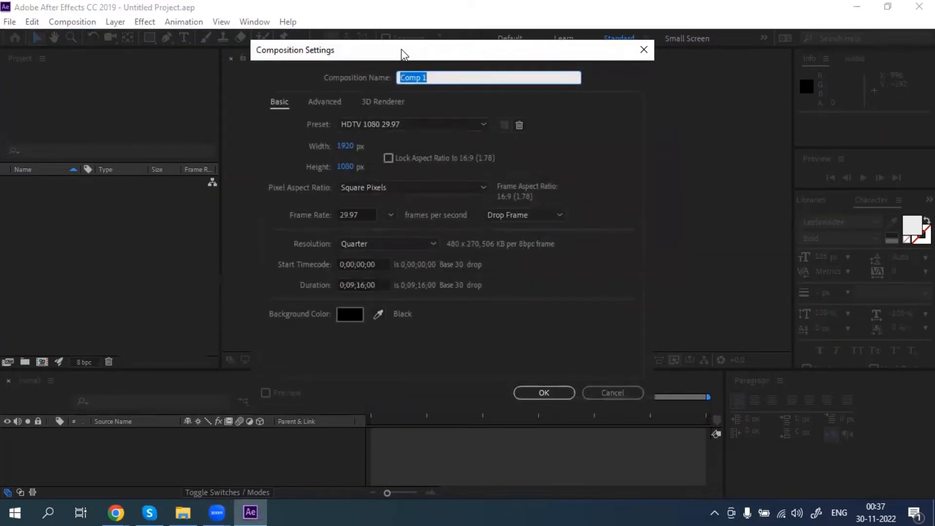
{"action": "left_click_drag", "start_coordinate": [417, 53], "coordinate": [433, 49]}
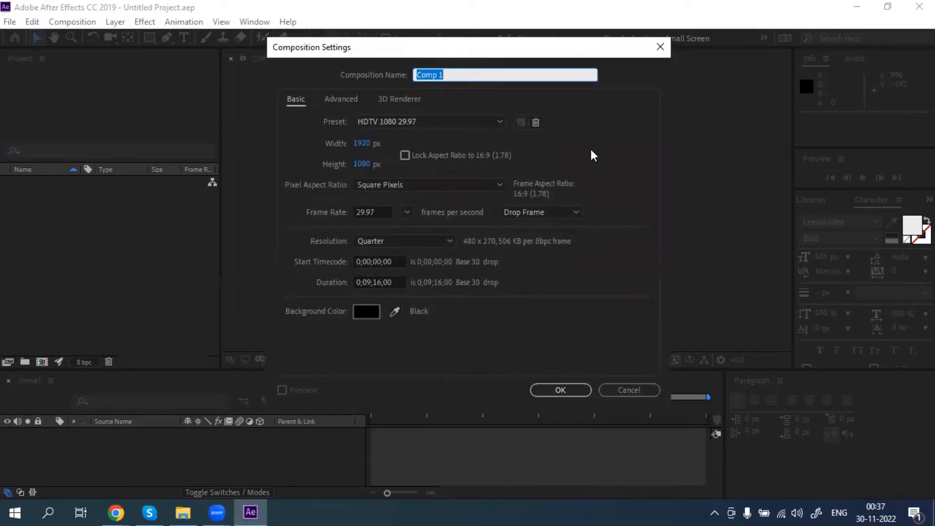
{"action": "left_click", "coordinate": [591, 149]}
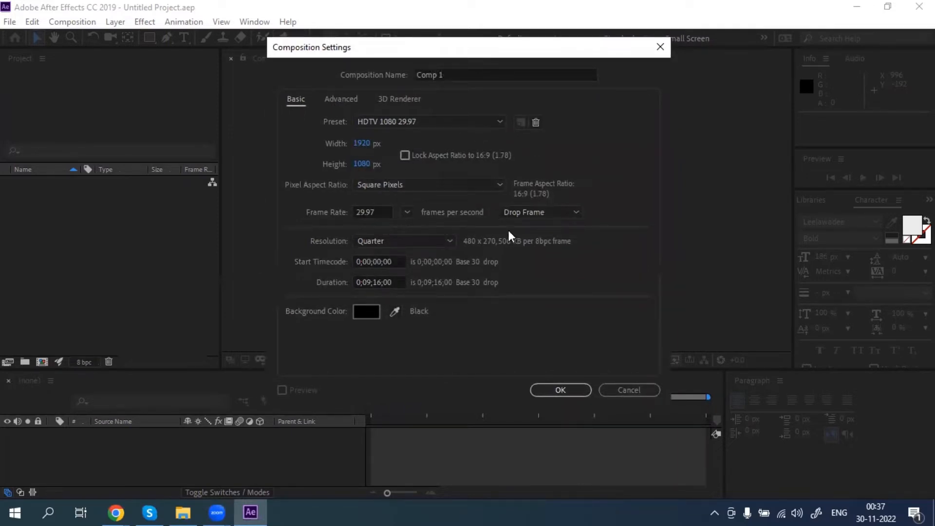
{"action": "left_click", "coordinate": [571, 391]}
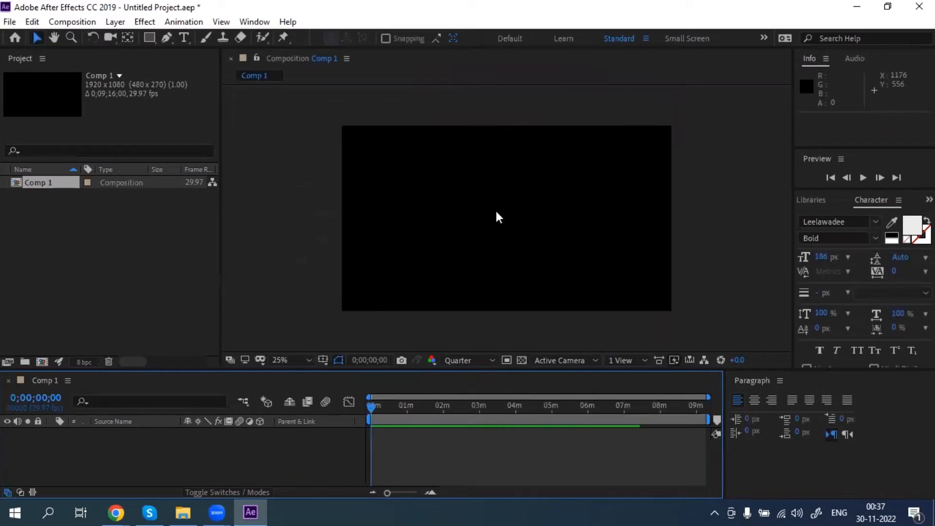
- Drag the viewer–timeline border upward to enlarge the timeline panel below the empty Comp 1
{"action": "left_click_drag", "start_coordinate": [493, 195], "coordinate": [482, 190]}
{"action": "key", "text": "v"}
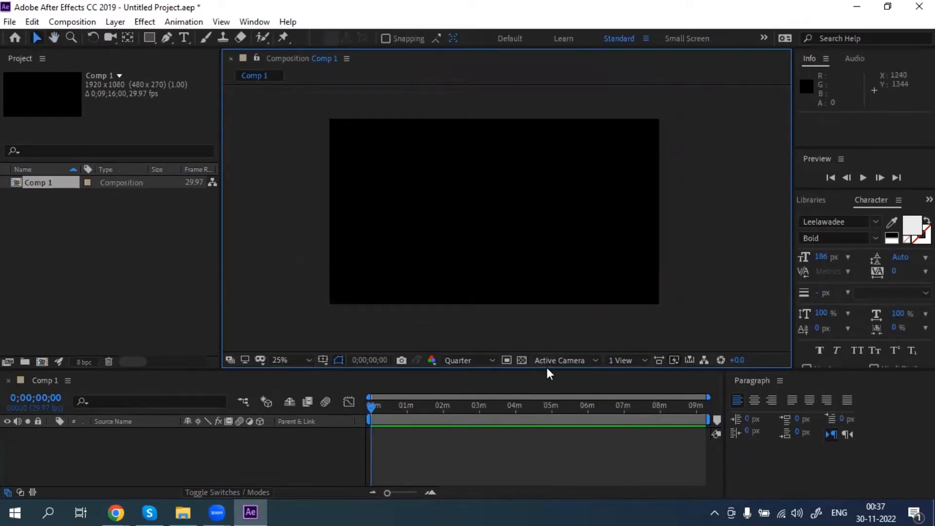
{"action": "left_click_drag", "start_coordinate": [538, 371], "coordinate": [542, 328]}
{"action": "key", "text": "h"}
{"action": "left_click_drag", "start_coordinate": [501, 186], "coordinate": [502, 188]}
{"action": "key", "text": "v"}
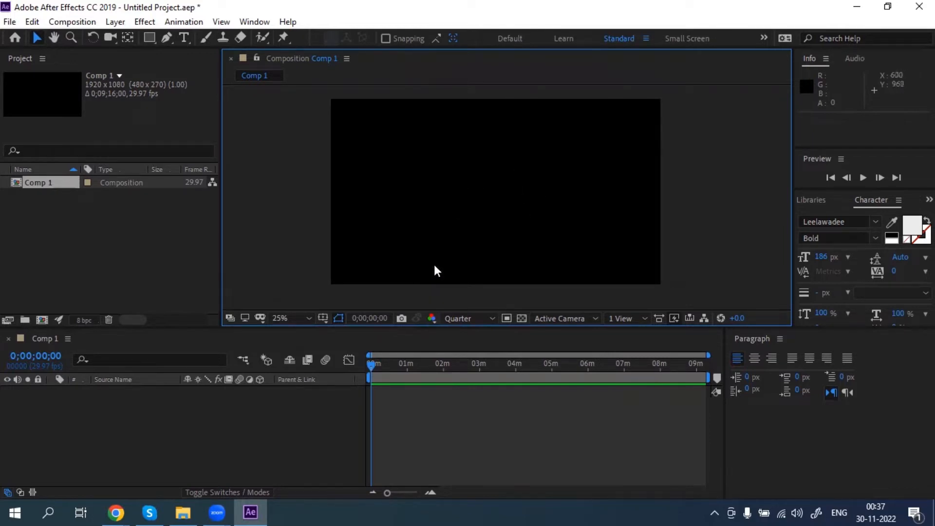
{"action": "right_click", "coordinate": [206, 426]}
{"action": "mouse_move", "coordinate": [312, 281]}
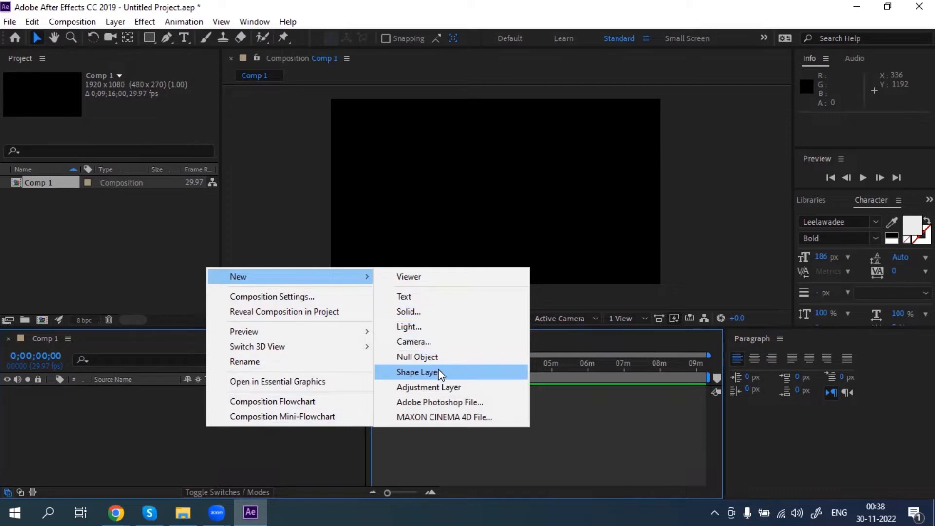
{"action": "left_click", "coordinate": [150, 420]}
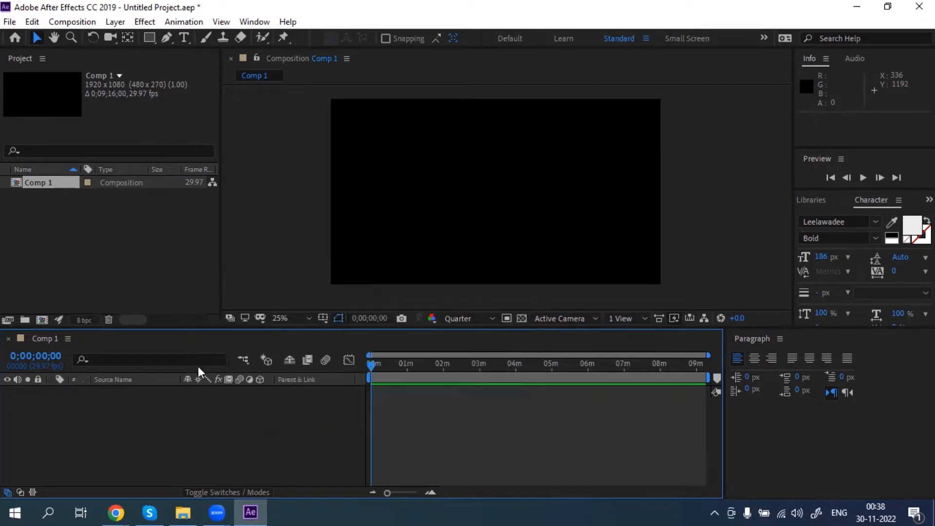
{"action": "left_click", "coordinate": [147, 37]}
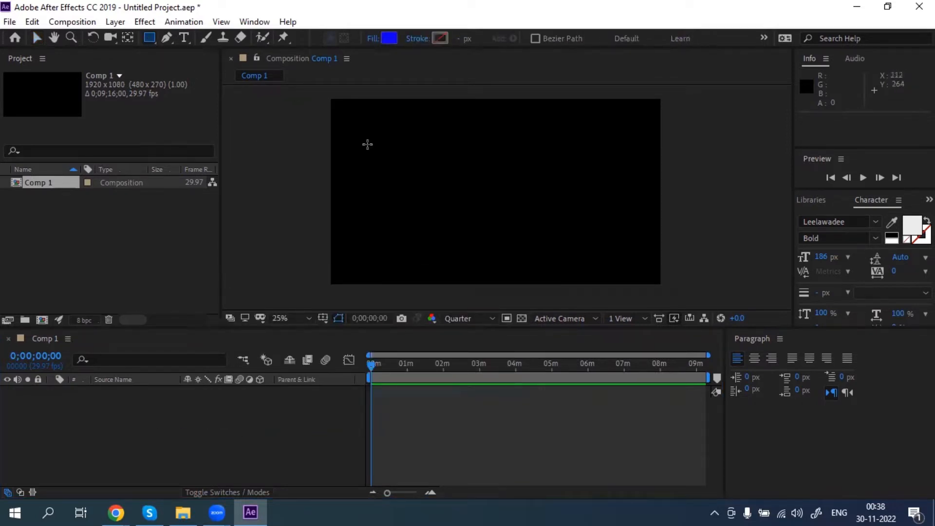
{"action": "left_click", "coordinate": [146, 38]}
{"action": "left_click", "coordinate": [146, 38]}
{"action": "mouse_move", "coordinate": [332, 99]}
{"action": "left_mouse_down"}
{"action": "mouse_move", "coordinate": [512, 223]}
{"action": "mouse_move", "coordinate": [661, 284]}
{"action": "left_mouse_up"}
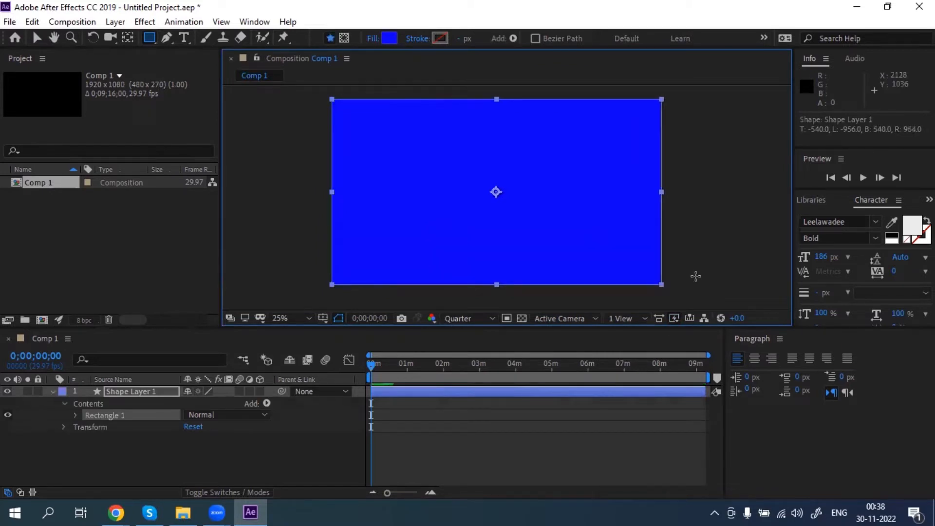
{"action": "left_click", "coordinate": [43, 37]}
{"action": "left_click", "coordinate": [716, 213]}
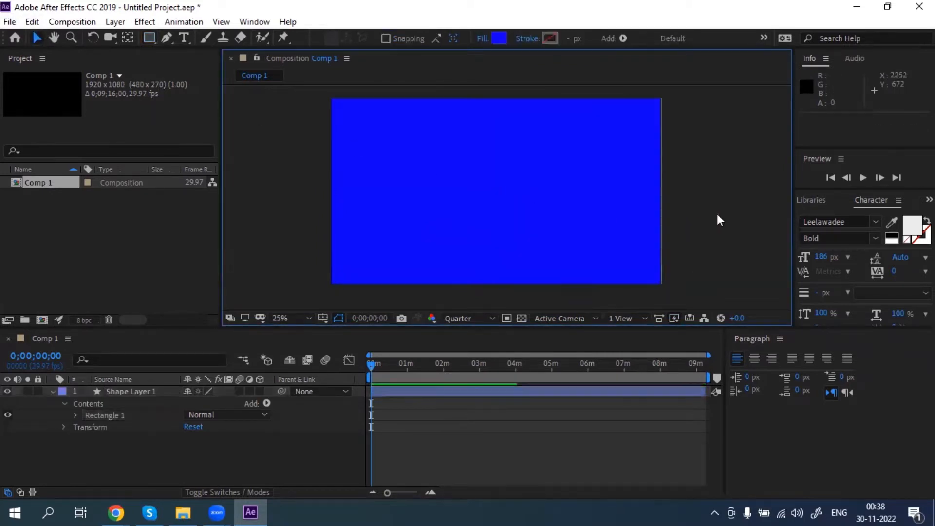
{"action": "left_click", "coordinate": [484, 207]}
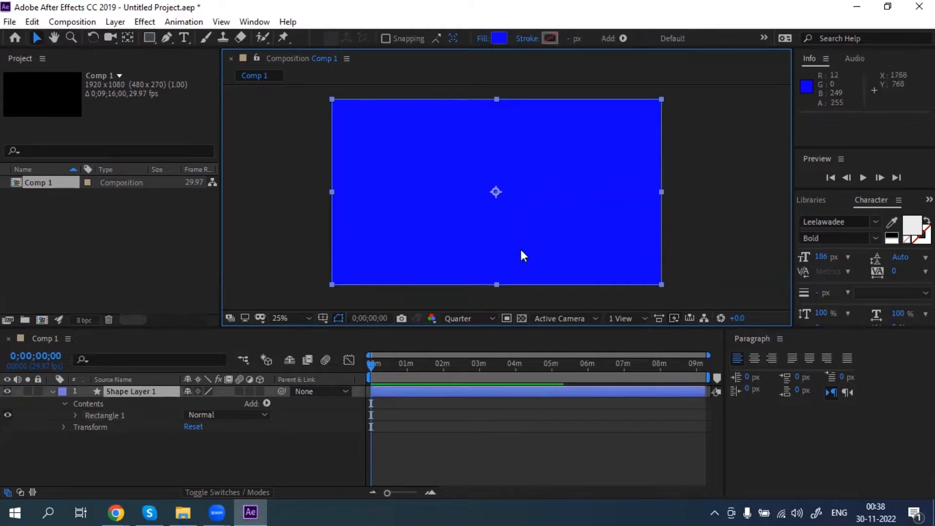
{"action": "left_click", "coordinate": [51, 391]}
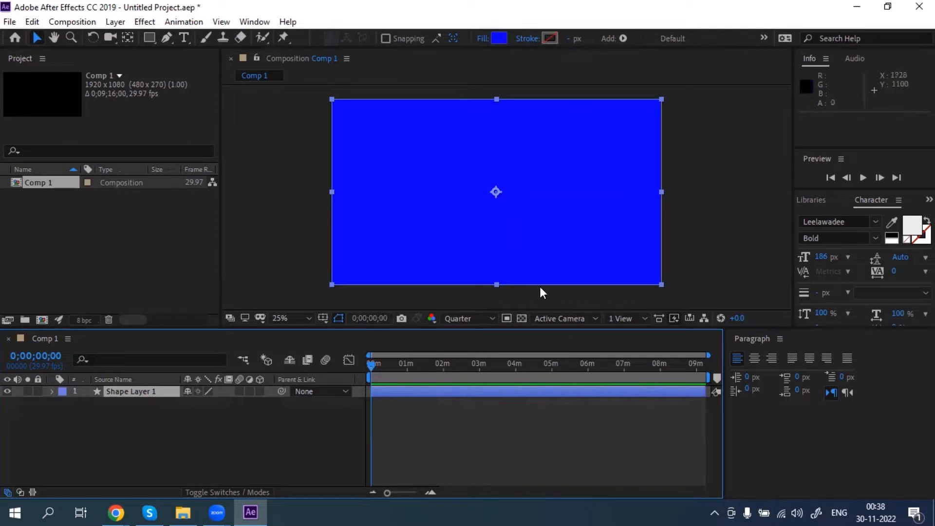
{"action": "left_click", "coordinate": [713, 256]}
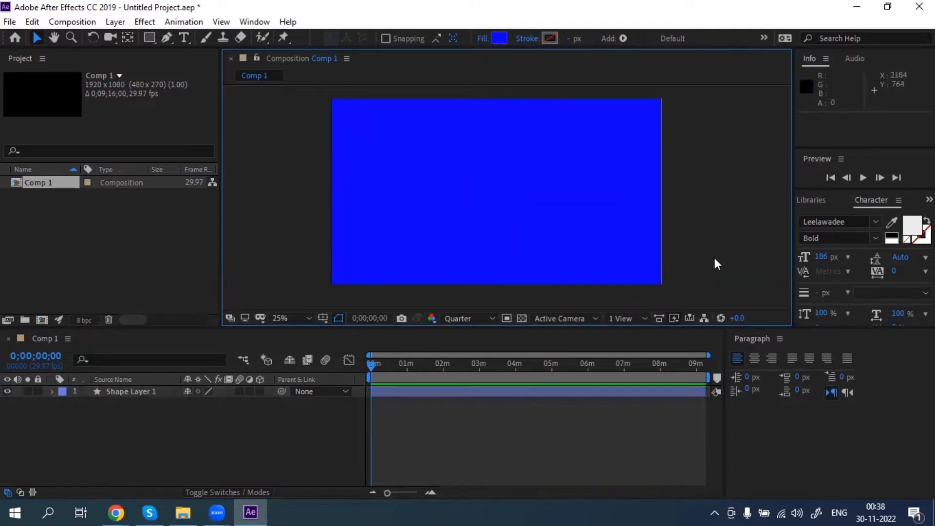
{"action": "left_click", "coordinate": [505, 183]}
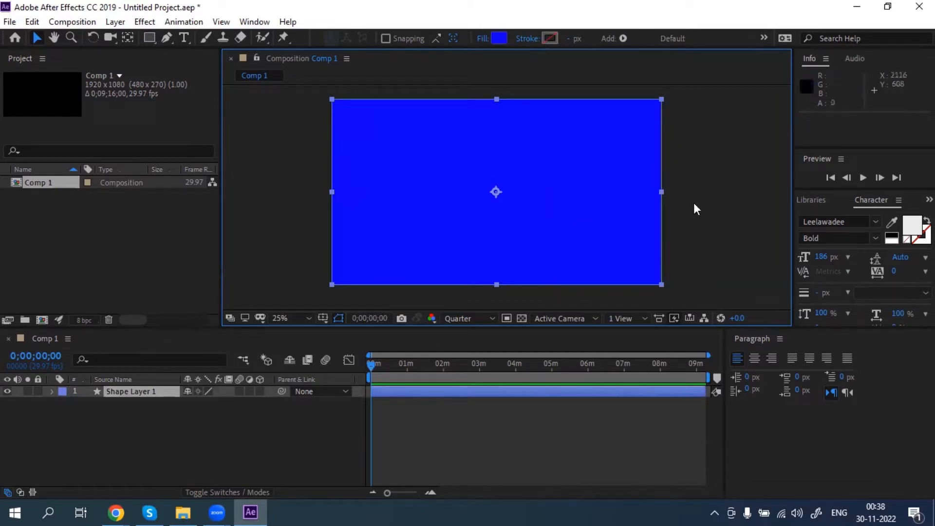
{"action": "key", "text": "Delete"}
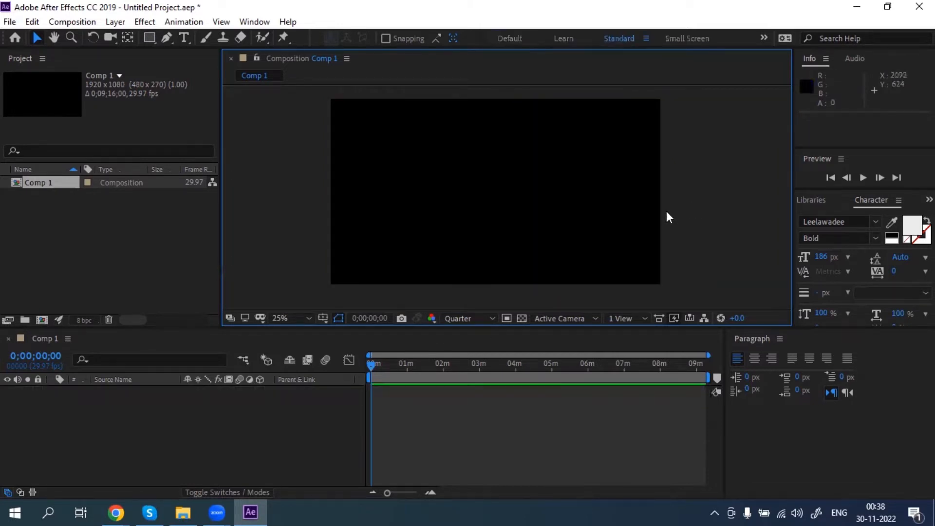
- Add a new shape layer and draw a blue rectangle over the whole frame
{"action": "left_click", "coordinate": [251, 437]}
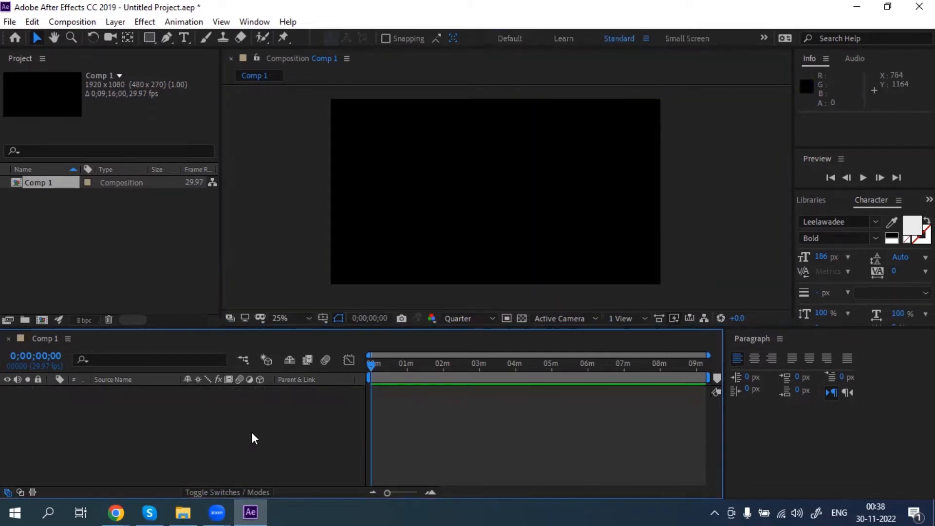
{"action": "right_click", "coordinate": [205, 434]}
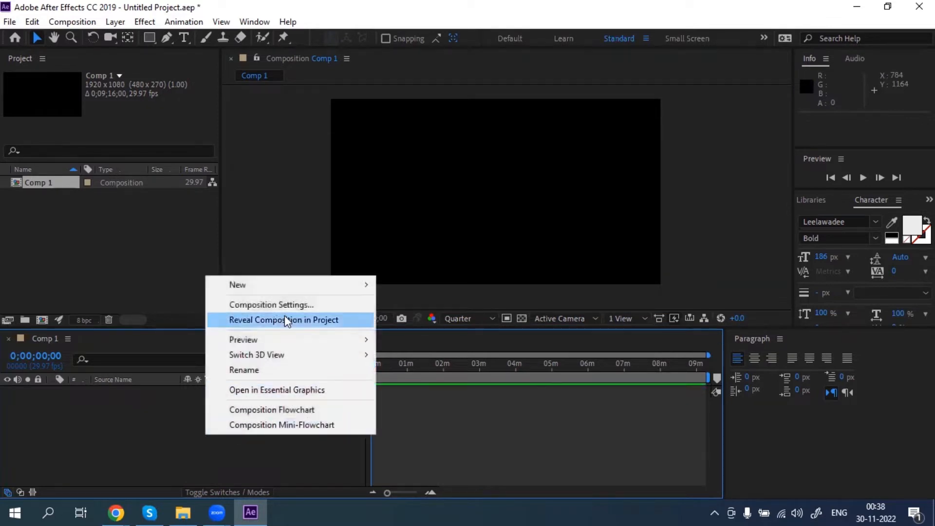
{"action": "mouse_move", "coordinate": [290, 291]}
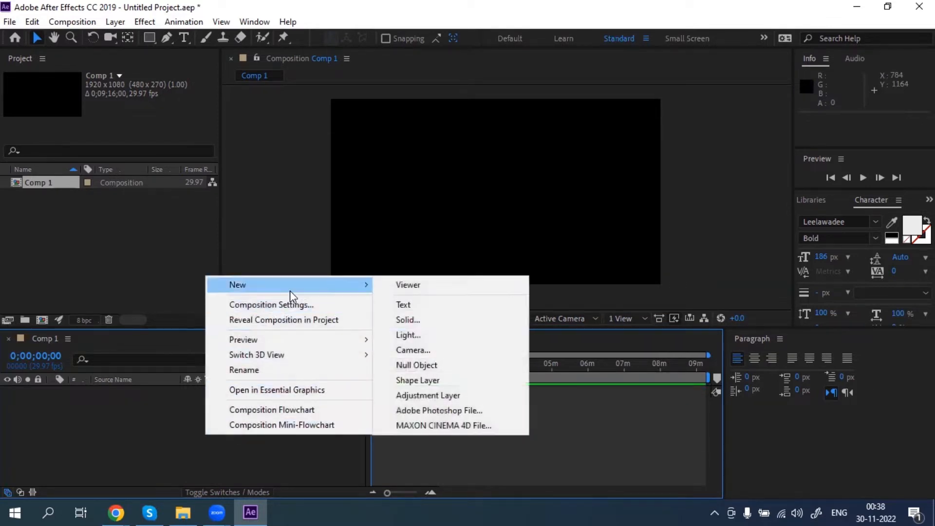
{"action": "left_click", "coordinate": [445, 382]}
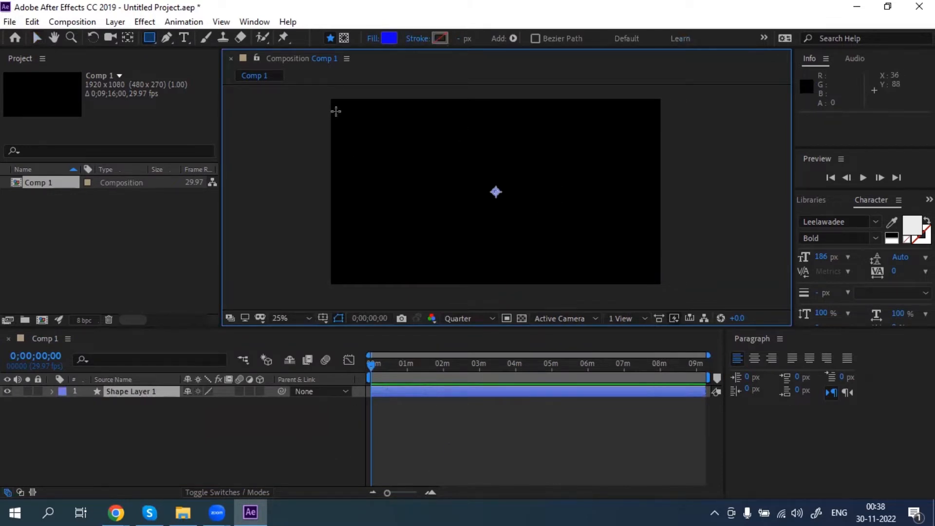
{"action": "mouse_move", "coordinate": [333, 99]}
{"action": "left_mouse_down"}
{"action": "mouse_move", "coordinate": [448, 203]}
{"action": "mouse_move", "coordinate": [606, 248]}
{"action": "mouse_move", "coordinate": [660, 284]}
{"action": "left_mouse_up"}
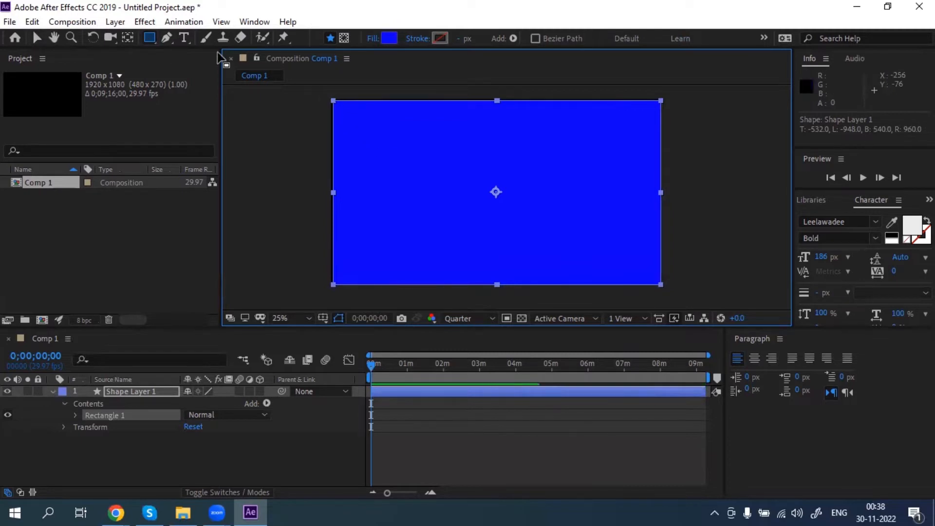
- Undo the accidental second rectangle and enlarge the blue one slightly past the frame edges
{"action": "left_click", "coordinate": [333, 100]}
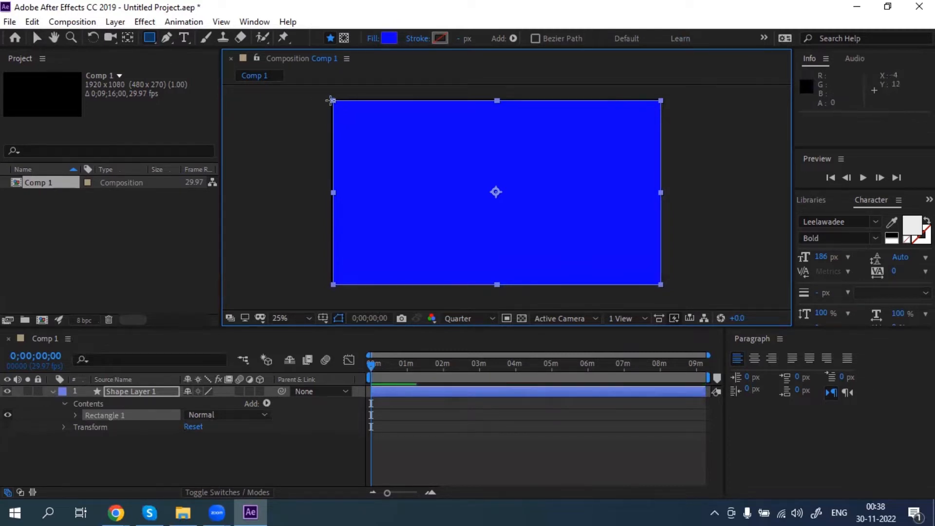
{"action": "left_click_drag", "start_coordinate": [331, 99], "coordinate": [328, 97]}
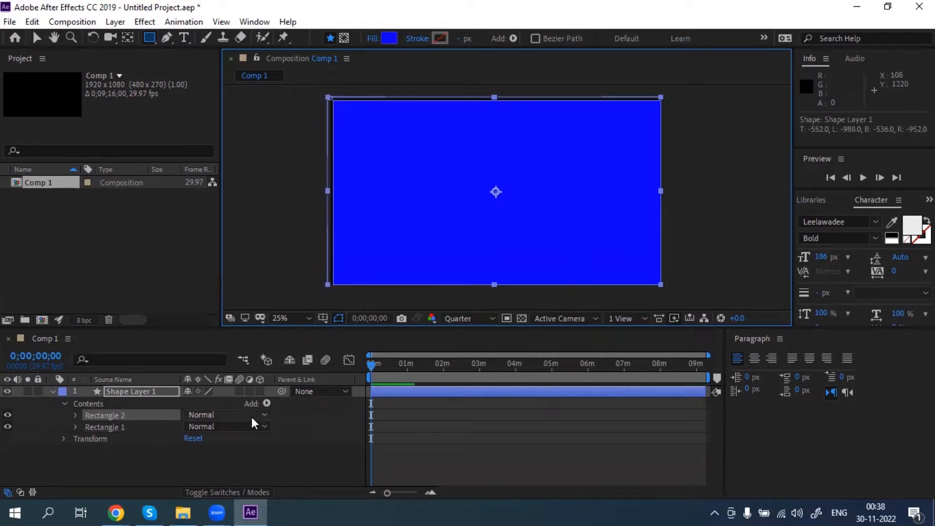
{"action": "key", "text": "ctrl+z"}
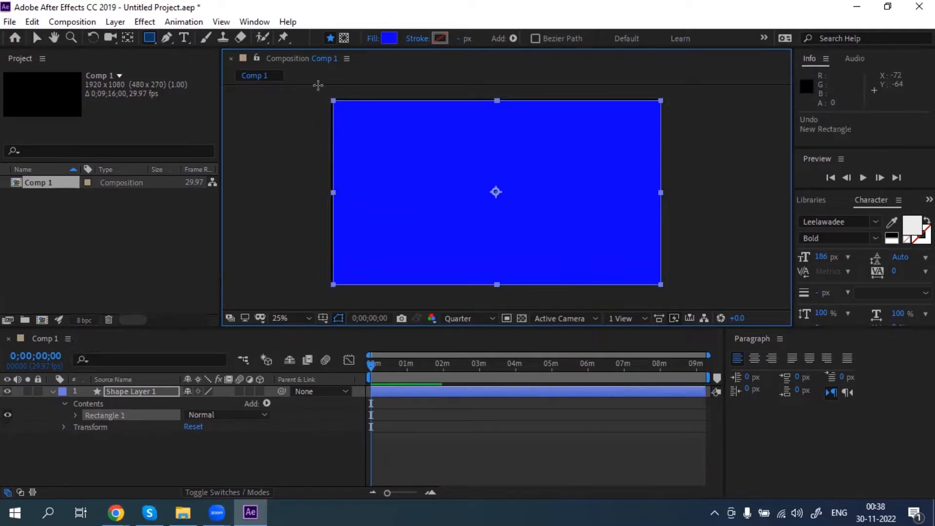
{"action": "left_click", "coordinate": [39, 39]}
{"action": "left_click", "coordinate": [366, 145]}
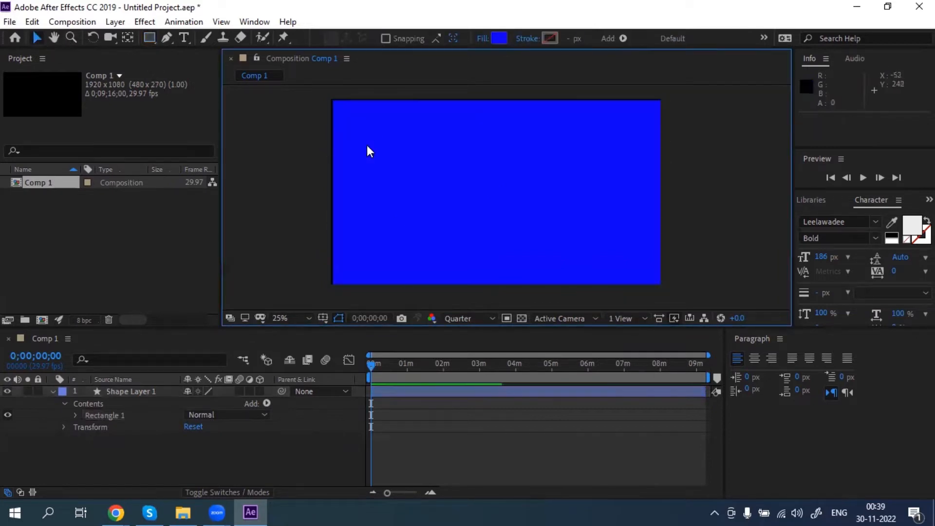
{"action": "left_click_drag", "start_coordinate": [332, 100], "coordinate": [329, 98]}
{"action": "left_click", "coordinate": [308, 139]}
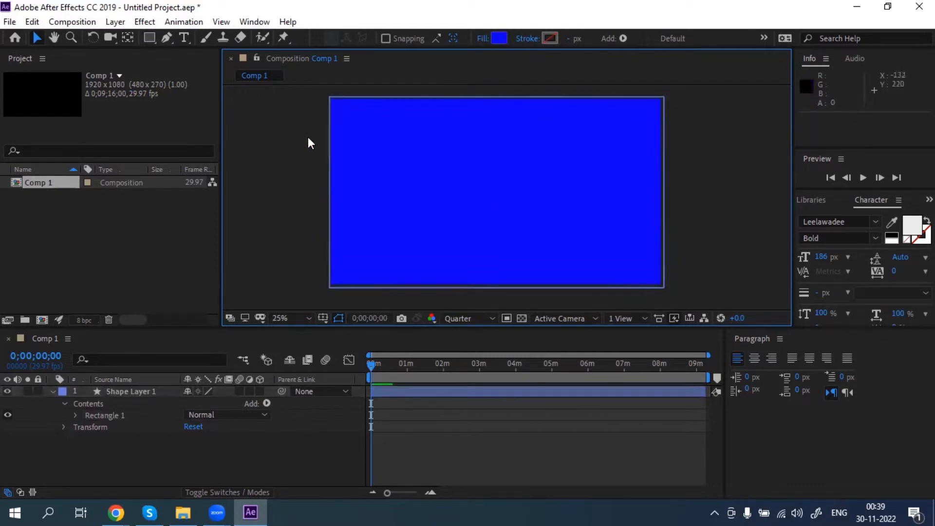
{"action": "left_click", "coordinate": [543, 198]}
{"action": "key", "text": "comma"}
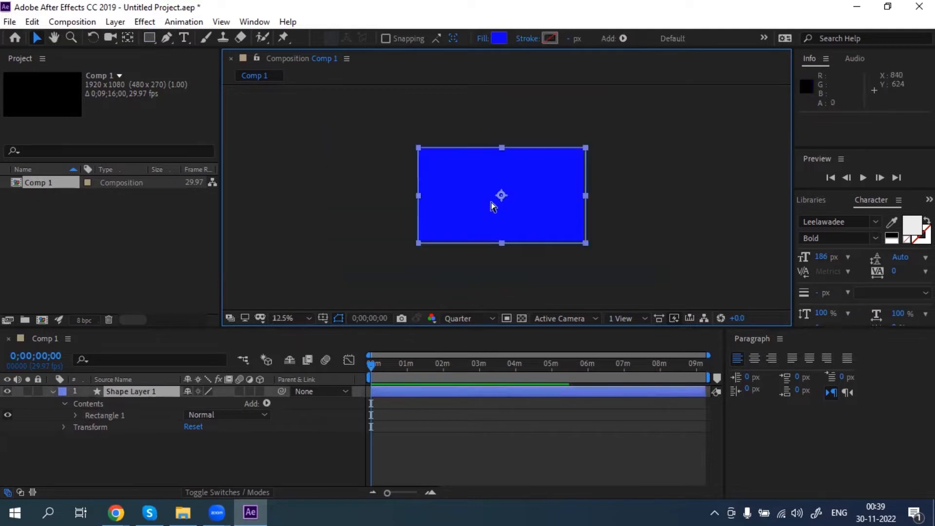
{"action": "left_click", "coordinate": [355, 220]}
{"action": "left_click", "coordinate": [52, 391]}
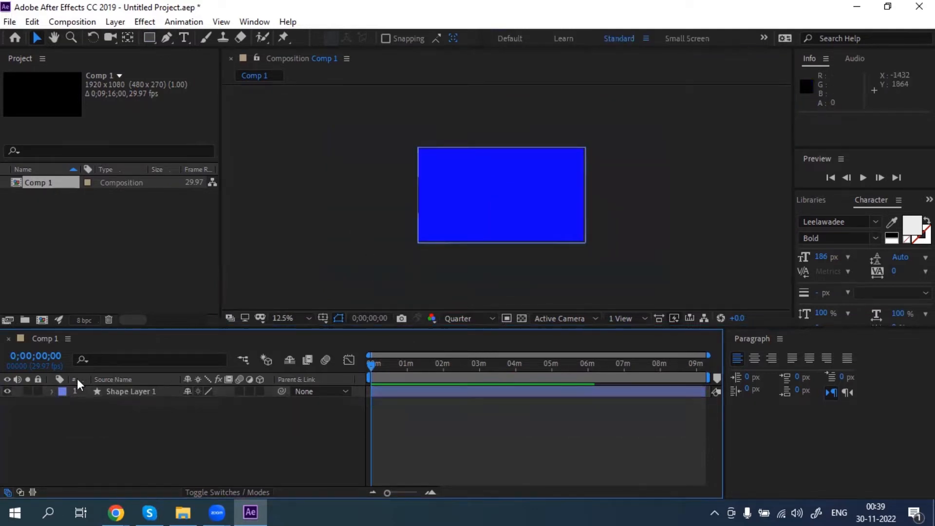
{"action": "left_click", "coordinate": [561, 200]}
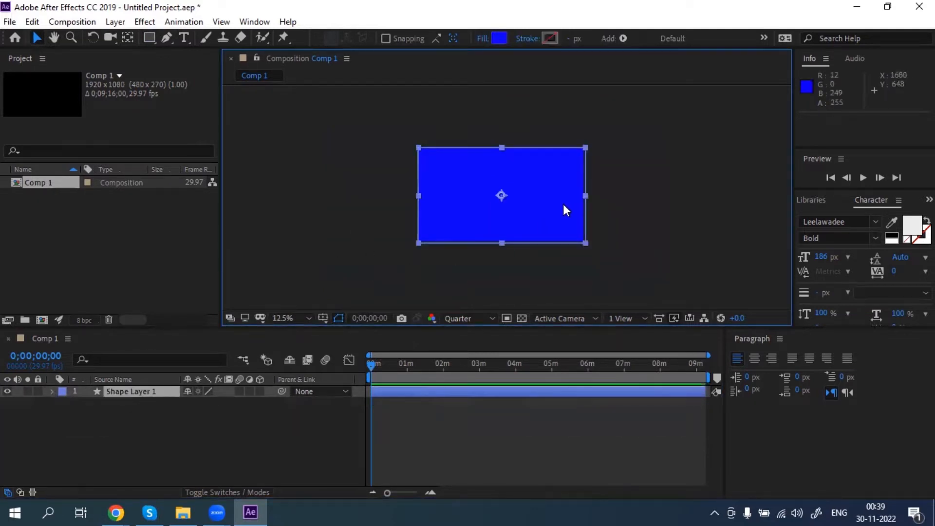
{"action": "left_click", "coordinate": [499, 39]}
{"action": "left_click", "coordinate": [613, 195]}
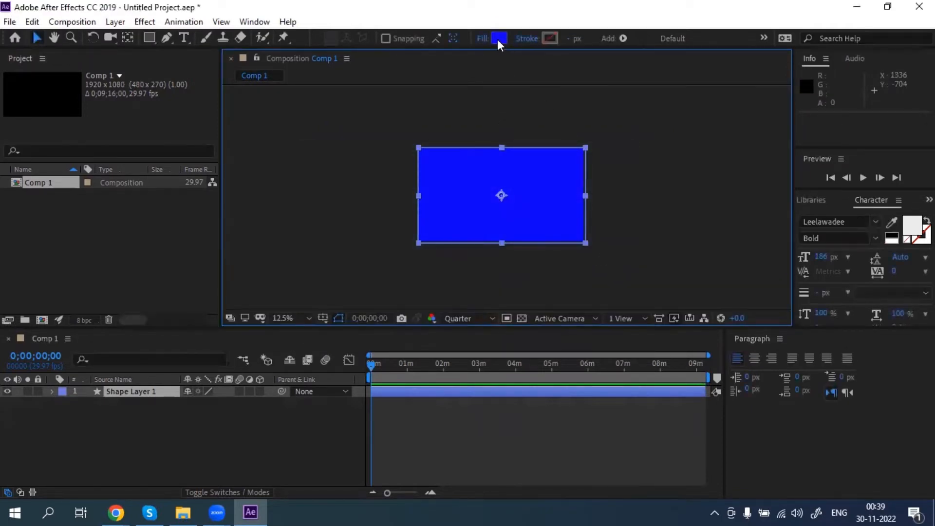
{"action": "left_click", "coordinate": [635, 212]}
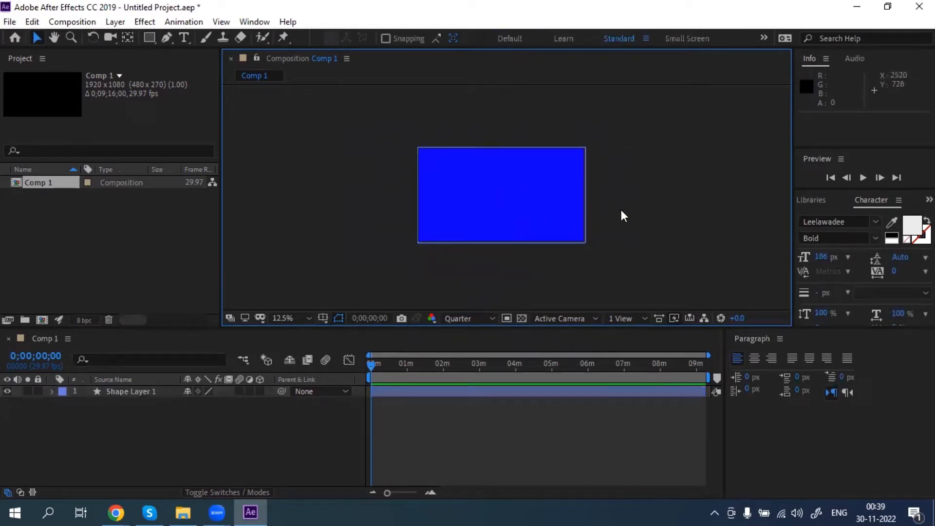
{"action": "left_click", "coordinate": [121, 390]}
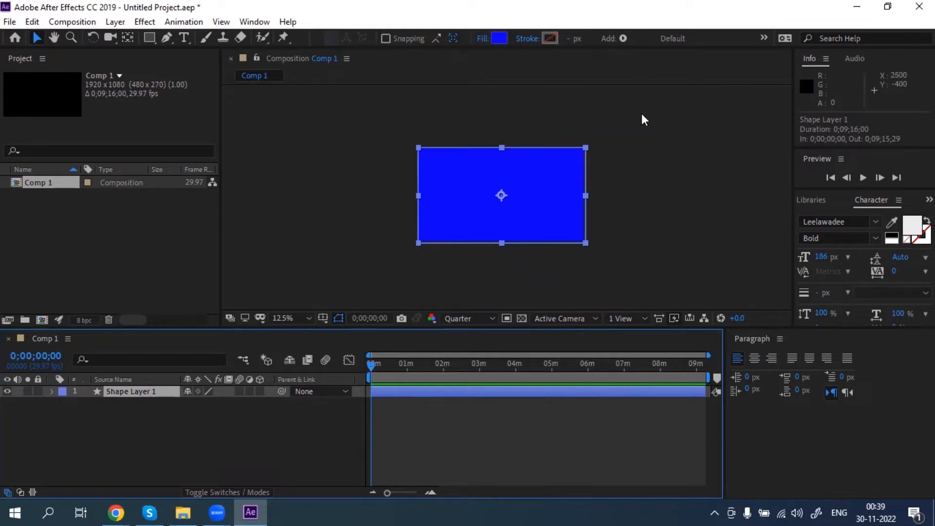
{"action": "left_click", "coordinate": [642, 168]}
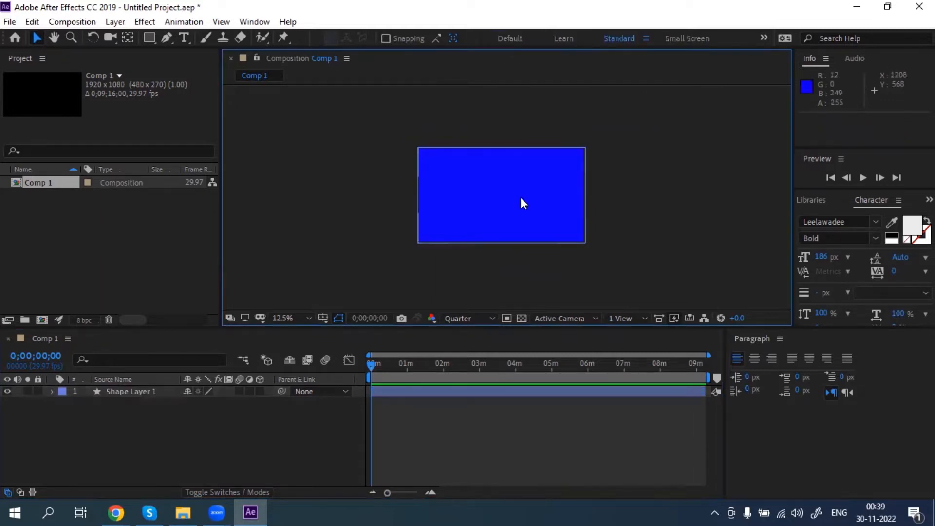
{"action": "left_click", "coordinate": [482, 203]}
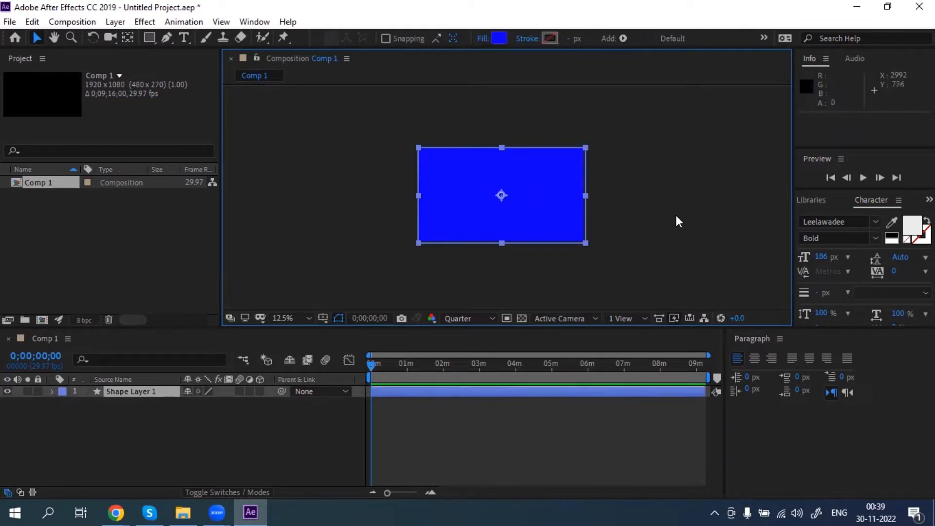
{"action": "left_click", "coordinate": [615, 265]}
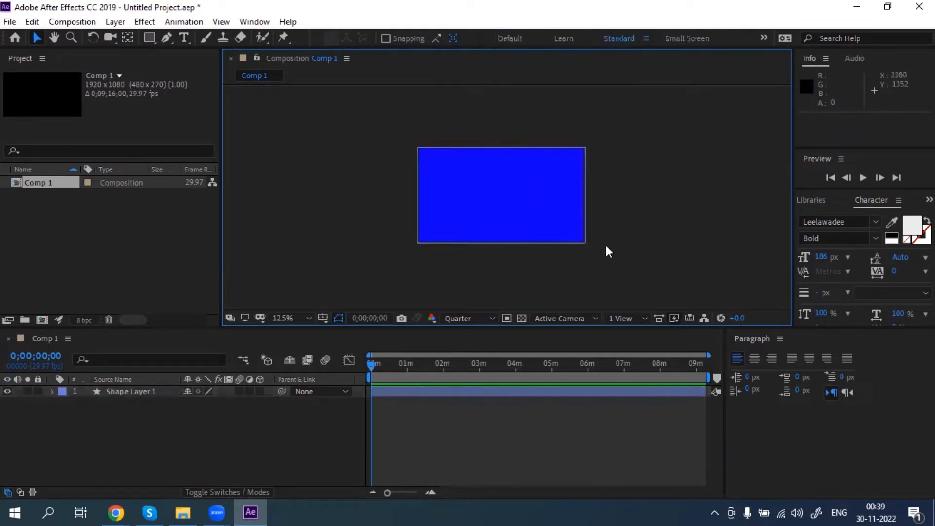
{"action": "left_click", "coordinate": [136, 390]}
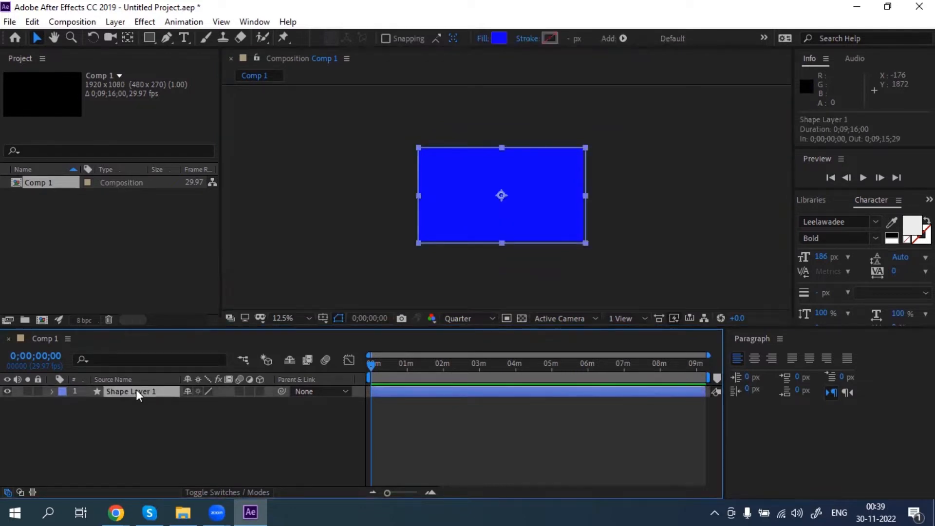
- Change the rectangle's fill colour from blue to red (F90000)
{"action": "left_click", "coordinate": [500, 38]}
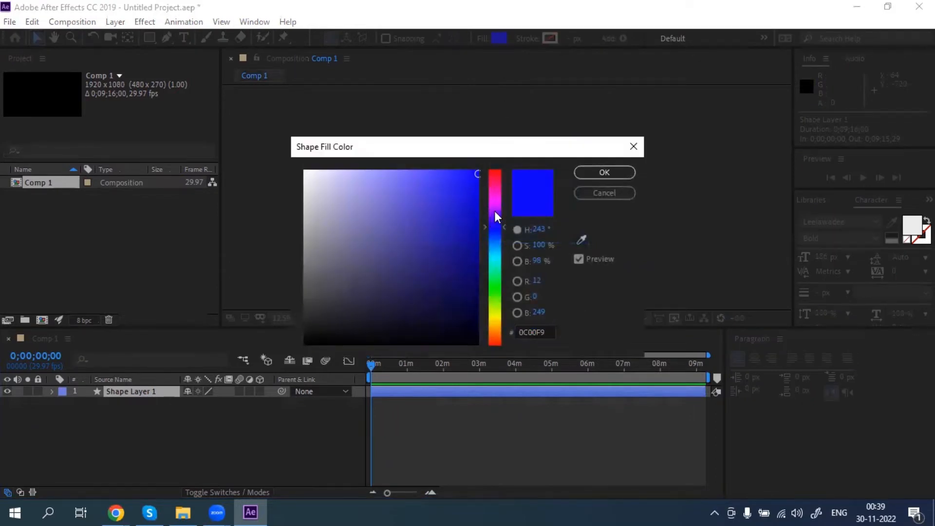
{"action": "left_click_drag", "start_coordinate": [495, 215], "coordinate": [497, 168]}
{"action": "left_click", "coordinate": [597, 174]}
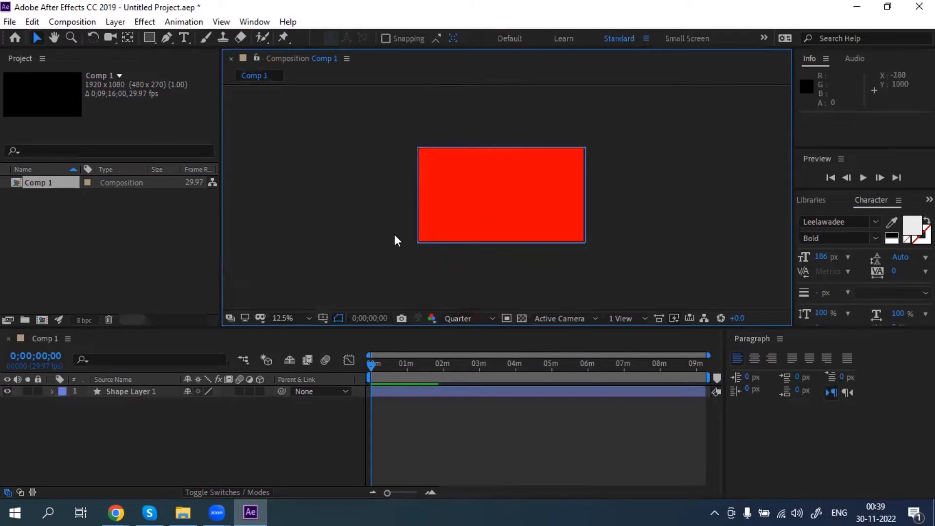
{"action": "left_click", "coordinate": [220, 425]}
{"action": "left_click", "coordinate": [124, 390]}
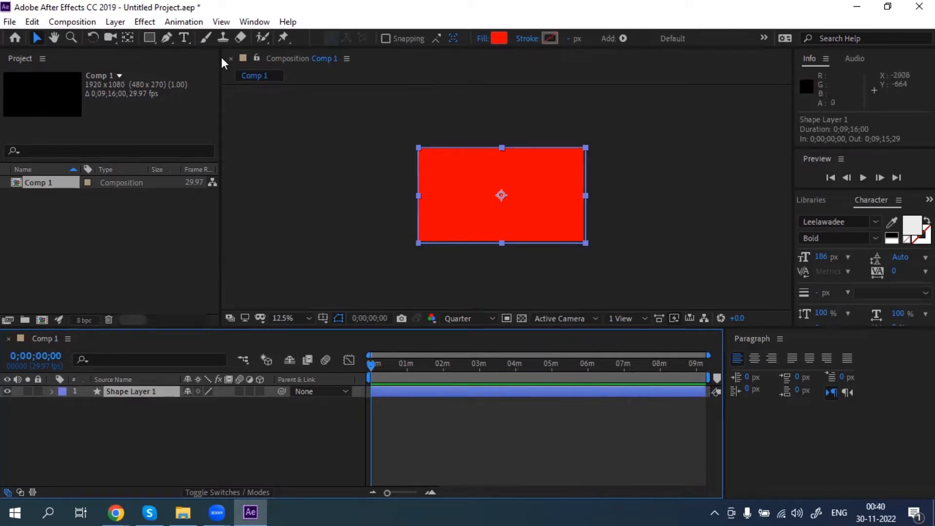
- Draw a test rectangle, undo it, and return to the Selection tool
{"action": "left_click", "coordinate": [150, 38]}
{"action": "left_click_drag", "start_coordinate": [407, 137], "coordinate": [552, 241]}
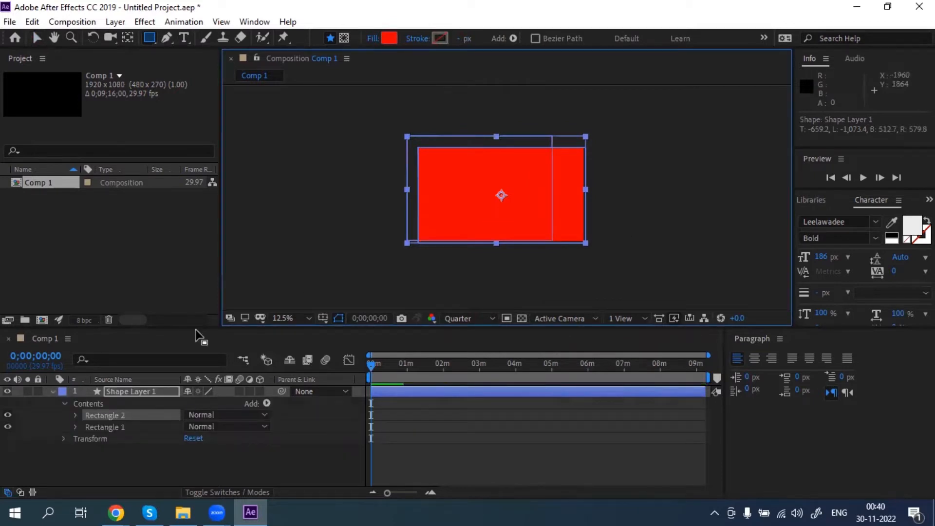
{"action": "key", "text": "ctrl+z"}
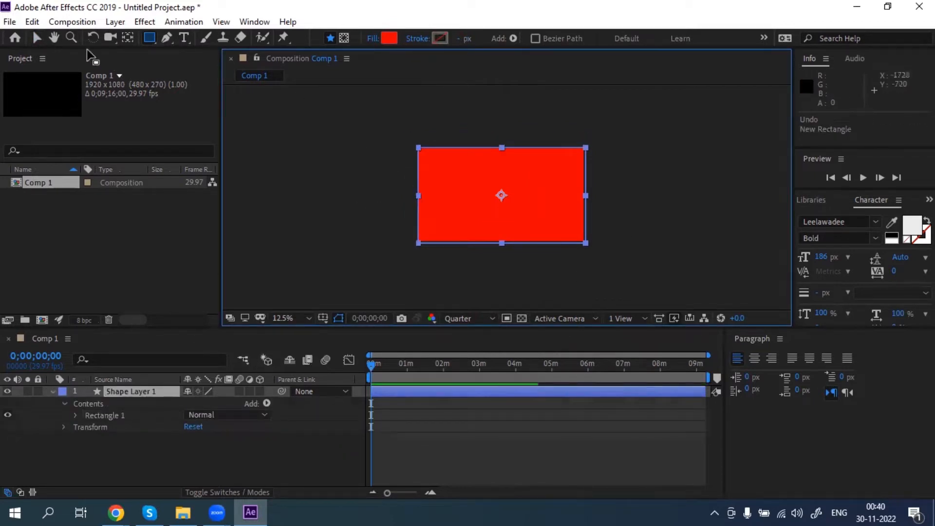
{"action": "left_click", "coordinate": [37, 37]}
- Duplicate Shape Layer 1 and set the Shape Layer 2 copy's fill to pink F9007B
{"action": "left_click", "coordinate": [522, 217]}
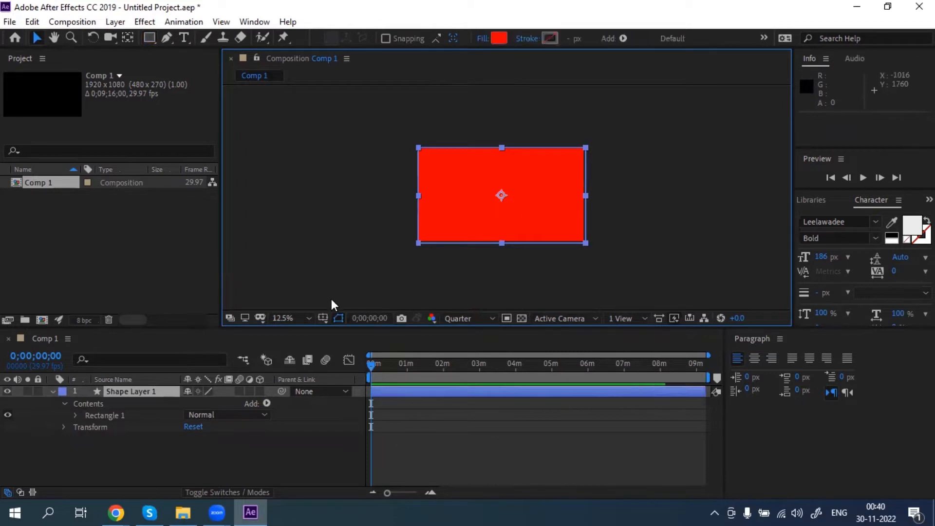
{"action": "key", "text": "ctrl+d"}
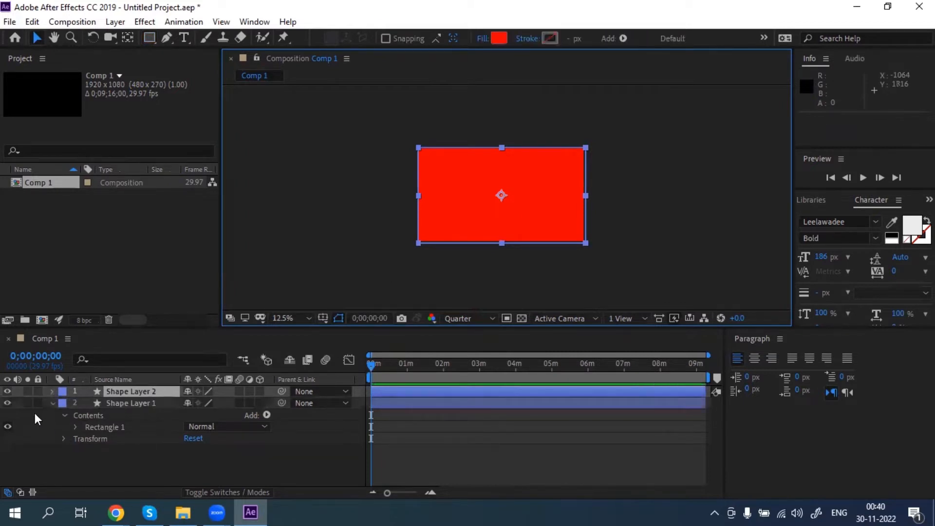
{"action": "left_click", "coordinate": [52, 402]}
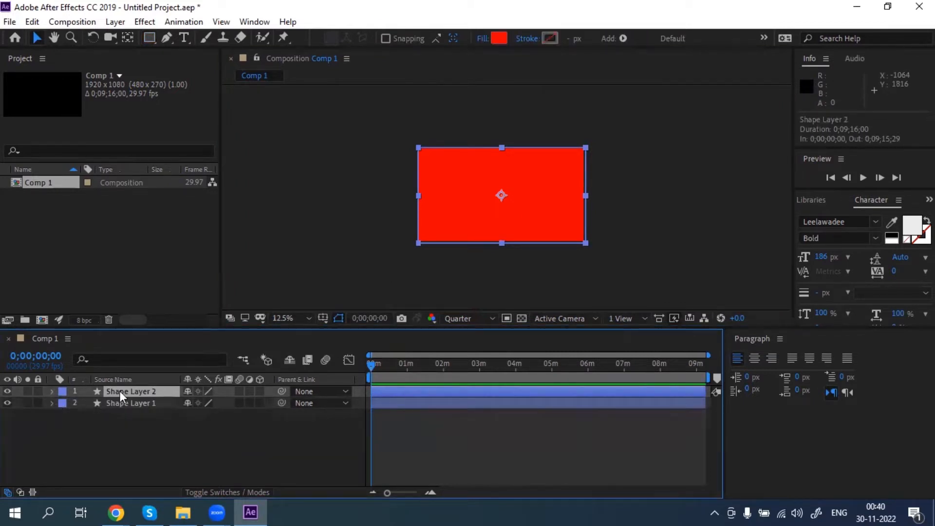
{"action": "left_click", "coordinate": [500, 39]}
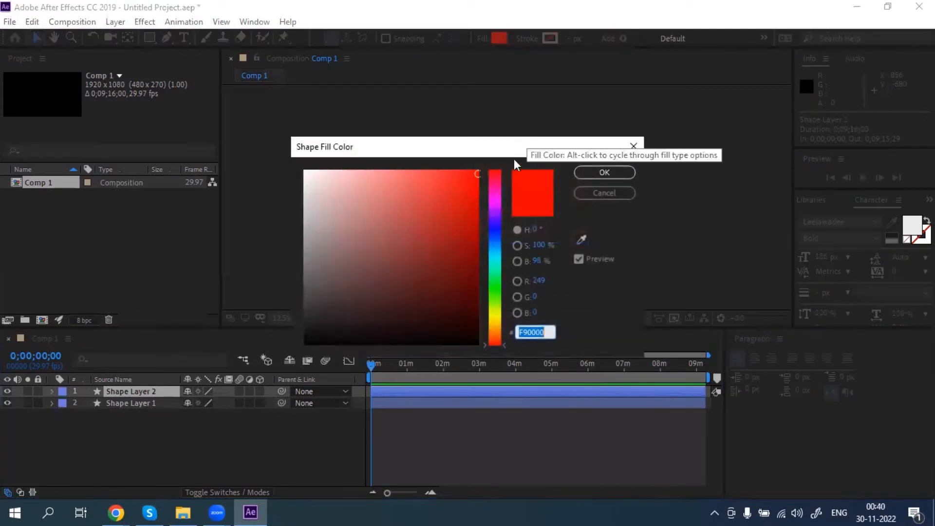
{"action": "left_click", "coordinate": [495, 182]}
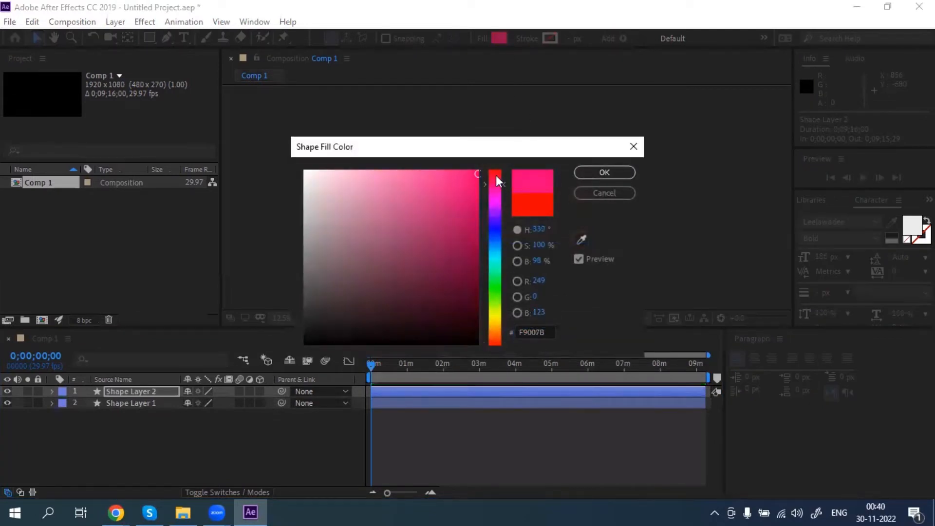
{"action": "left_click", "coordinate": [604, 172]}
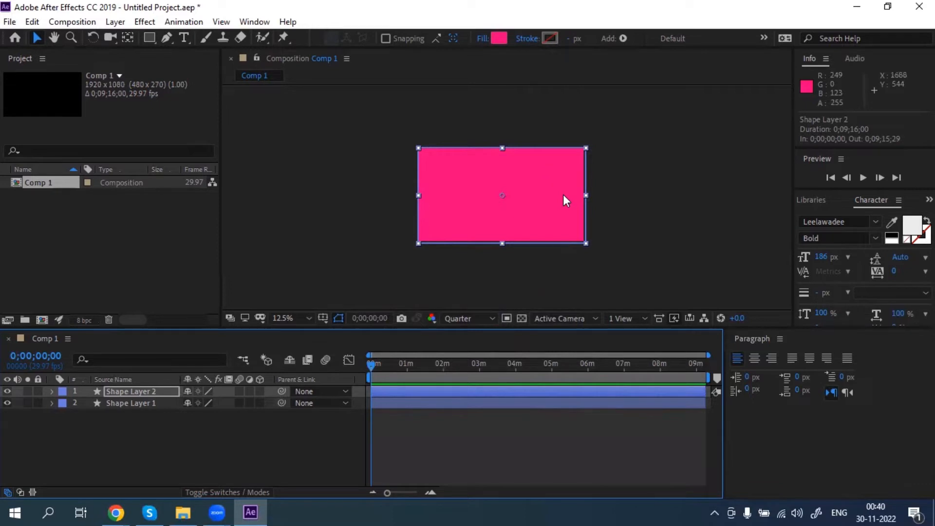
- Nudge the pink Shape Layer 2 left in 10 px steps until a red strip shows
{"action": "key", "text": "Left"}
{"action": "key", "text": "Left"}
{"action": "key", "text": "Left"}
{"action": "key", "text": "Left"}
{"action": "key", "text": "Left"}
{"action": "key", "text": "Left"}
{"action": "key", "text": "Left"}
{"action": "key", "text": "Left"}
{"action": "key", "text": "Left"}
{"action": "key", "text": "Left"}
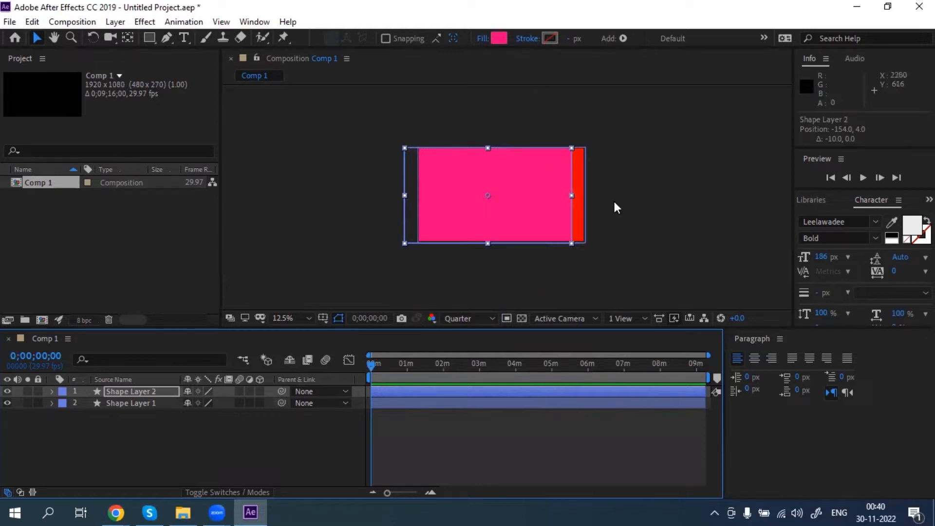
{"action": "key", "text": "shift+Right"}
{"action": "key", "text": "shift+Right"}
{"action": "key", "text": "shift+Right"}
{"action": "key", "text": "shift+Right"}
{"action": "key", "text": "shift+Right"}
{"action": "key", "text": "shift+Right"}
{"action": "key", "text": "shift+Right"}
{"action": "key", "text": "shift+Right"}
{"action": "key", "text": "shift+Right"}
{"action": "key", "text": "shift+Right"}
{"action": "key", "text": "shift+Right"}
{"action": "key", "text": "shift+Right"}
{"action": "key", "text": "shift+Right"}
{"action": "key", "text": "shift+Right"}
{"action": "key", "text": "shift+Right"}
{"action": "key", "text": "shift+Right"}
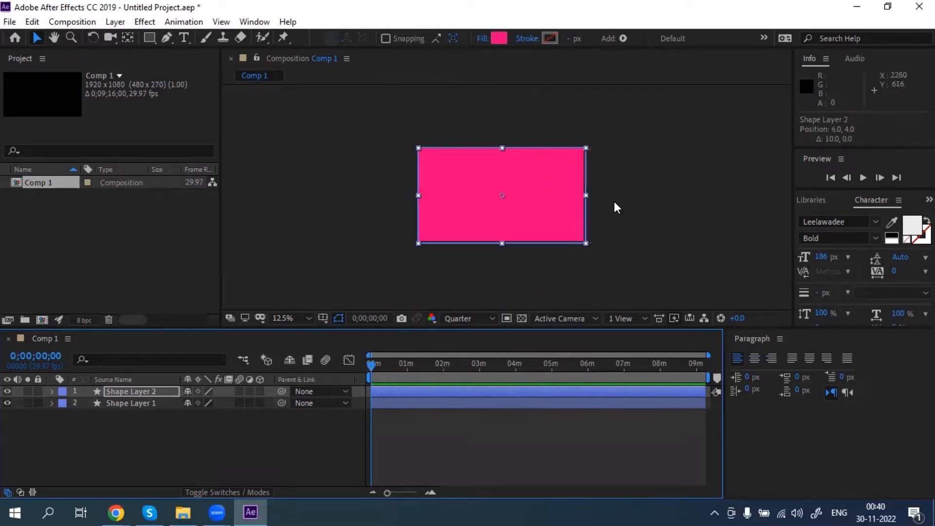
{"action": "left_click", "coordinate": [614, 200]}
{"action": "left_click", "coordinate": [538, 205]}
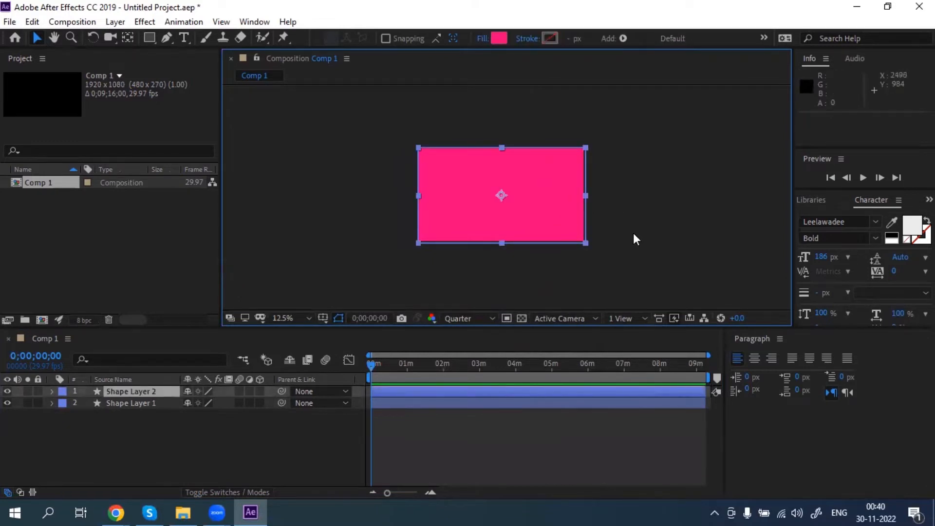
{"action": "key", "text": "shift+Left"}
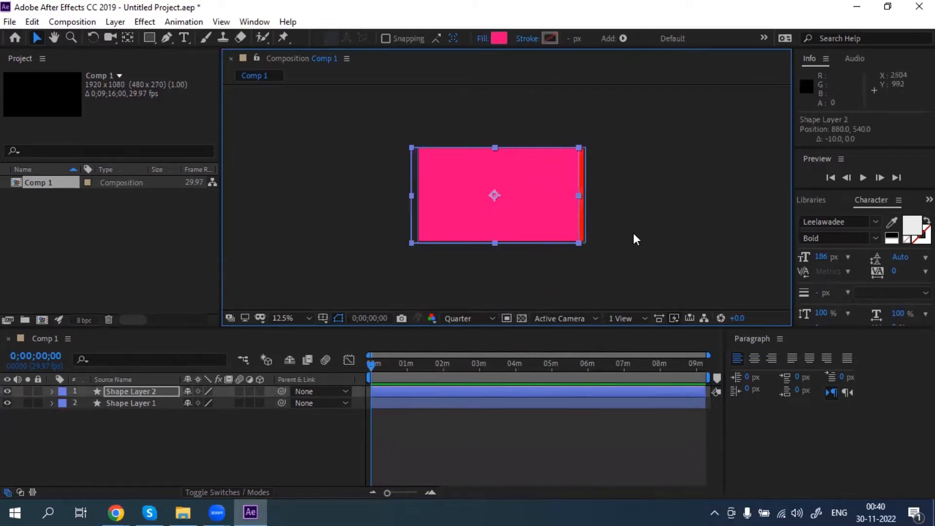
{"action": "key", "text": "shift+Left"}
{"action": "key", "text": "shift+Left"}
{"action": "key", "text": "shift+Left"}
{"action": "key", "text": "shift+Left"}
{"action": "key", "text": "shift+Left"}
{"action": "key", "text": "shift+Left"}
{"action": "key", "text": "shift+Left"}
{"action": "key", "text": "shift+Left"}
{"action": "left_click", "coordinate": [631, 233]}
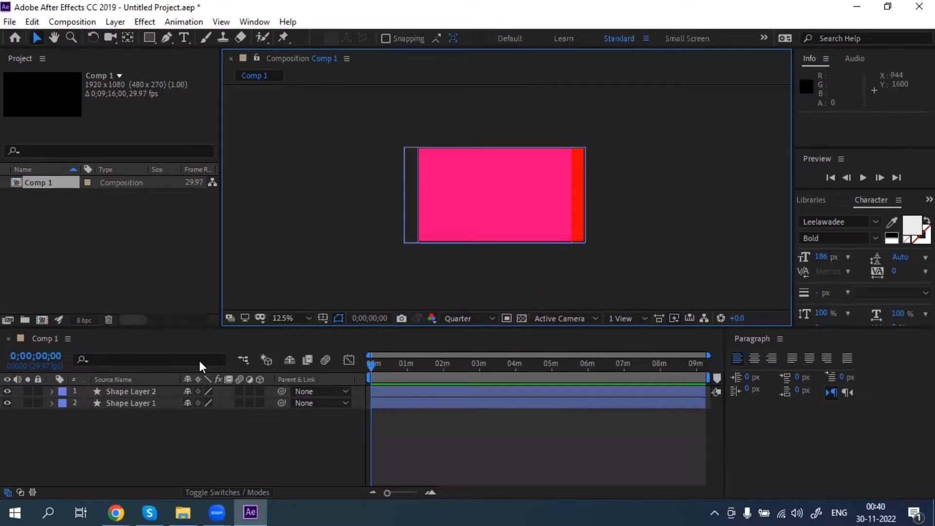
{"action": "left_click", "coordinate": [129, 392]}
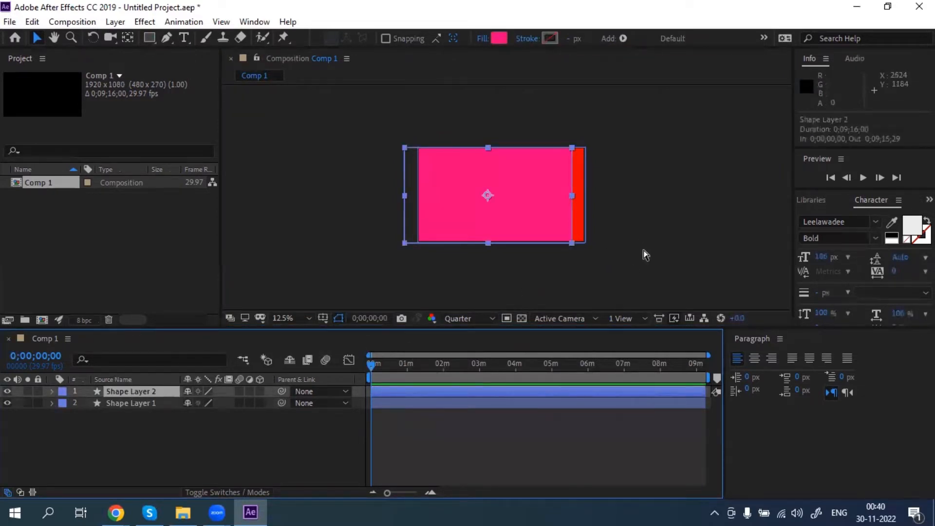
- Duplicate Shape Layer 2, make the copy purple C100F9, and nudge it 10 px left
{"action": "key", "text": "ctrl+d"}
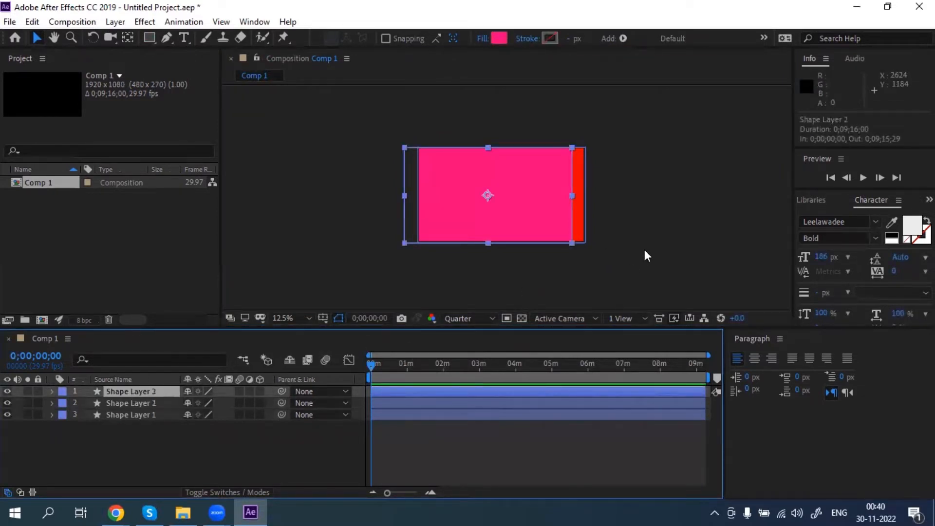
{"action": "left_click", "coordinate": [496, 38]}
{"action": "left_click_drag", "start_coordinate": [495, 186], "coordinate": [498, 205]}
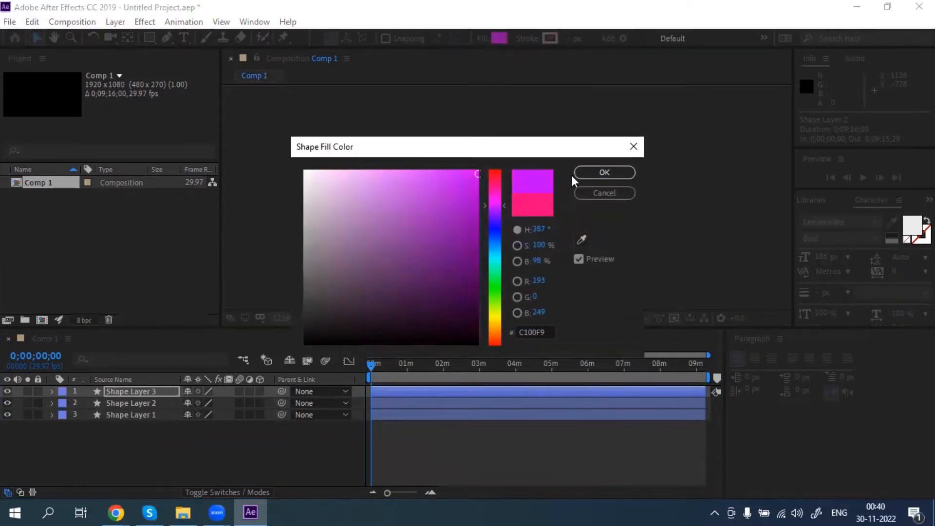
{"action": "left_click", "coordinate": [589, 170]}
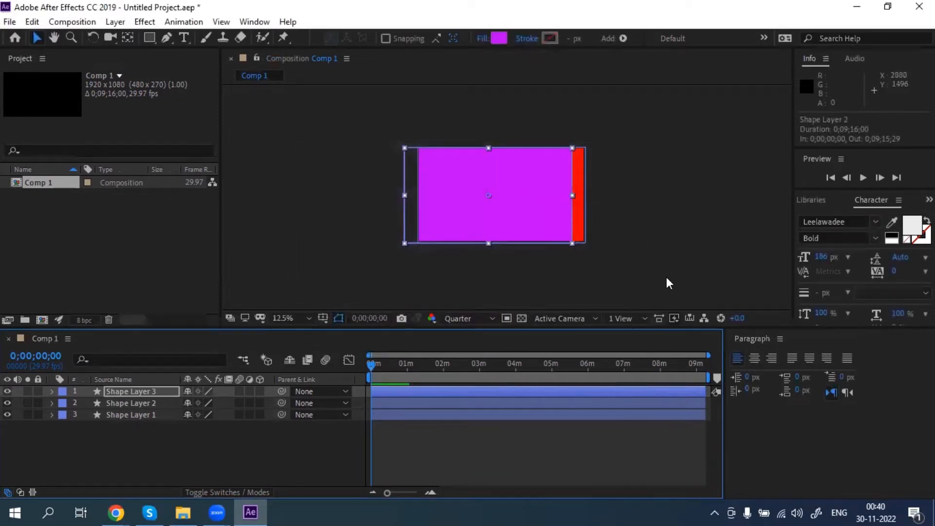
{"action": "key", "text": "shift+Left"}
{"action": "key", "text": "shift+Left"}
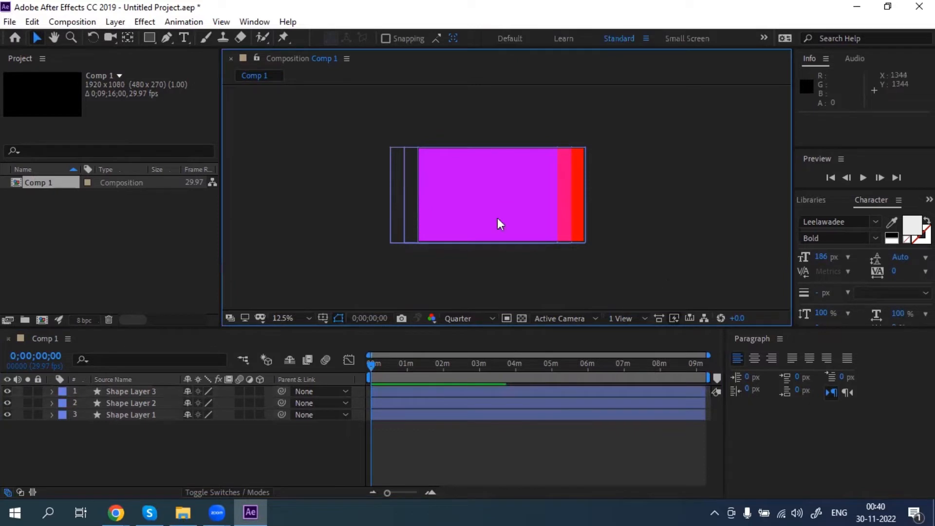
{"action": "left_click", "coordinate": [129, 391]}
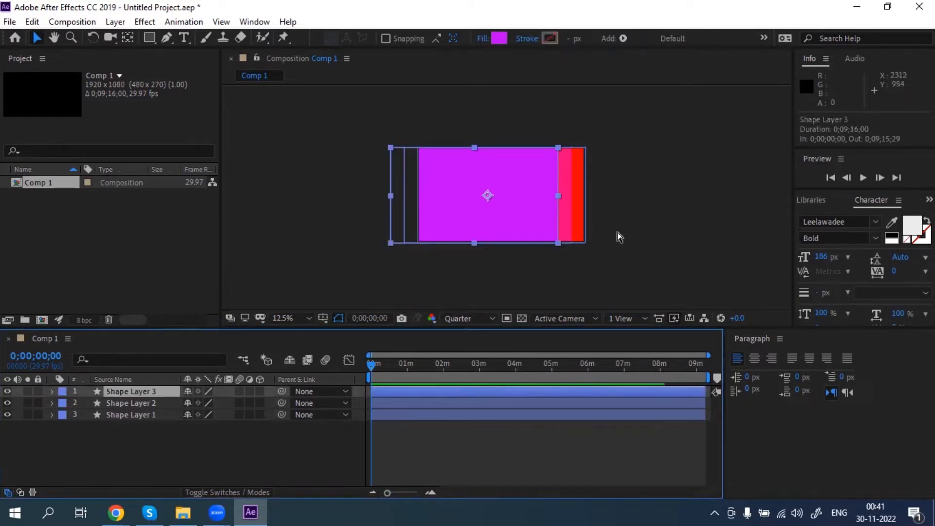
- Duplicate the purple layer as Shape Layer 4, recolour it blue, and nudge it left
{"action": "key", "text": "ctrl+d"}
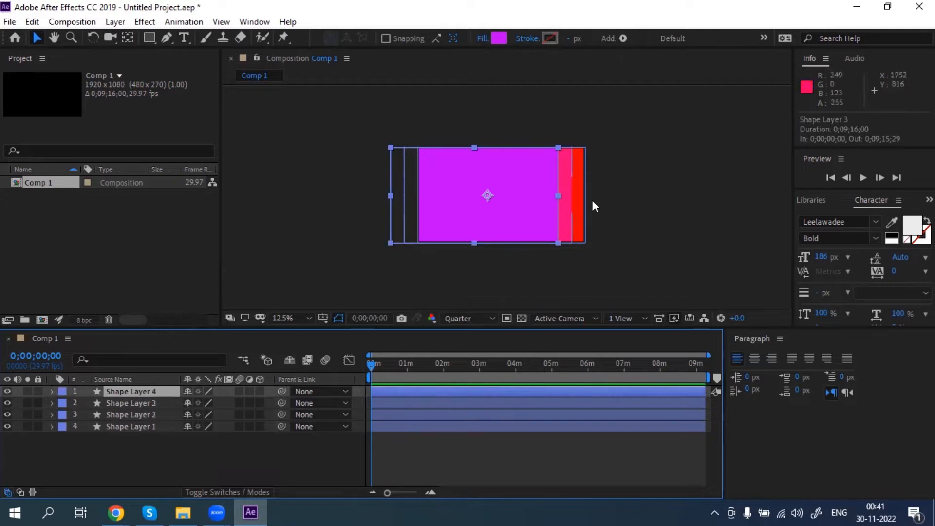
{"action": "left_click", "coordinate": [499, 38]}
{"action": "left_click_drag", "start_coordinate": [496, 211], "coordinate": [497, 221]}
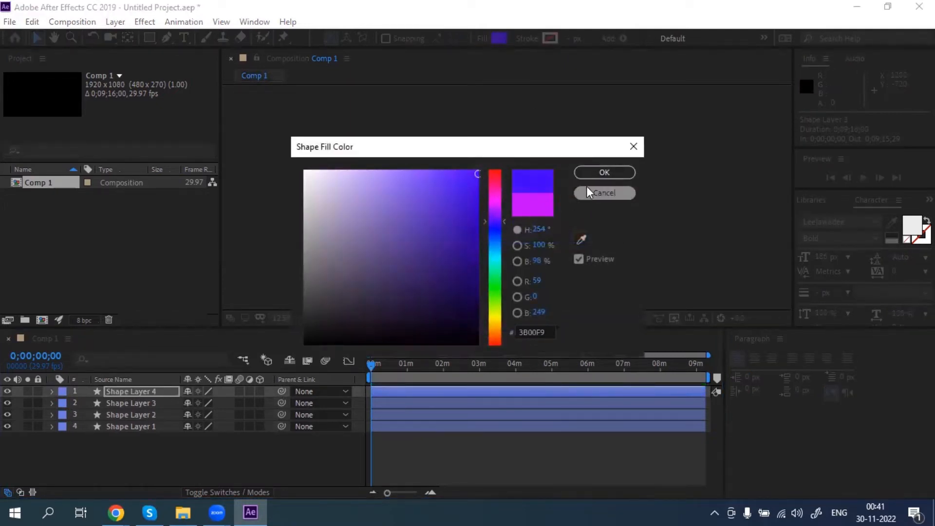
{"action": "left_click", "coordinate": [590, 172]}
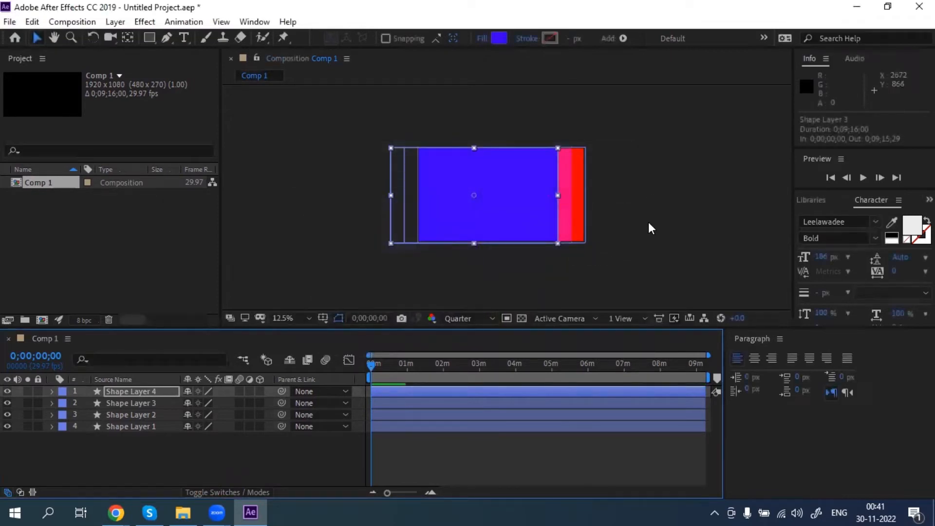
{"action": "key", "text": "shift+Left"}
{"action": "key", "text": "shift+Left"}
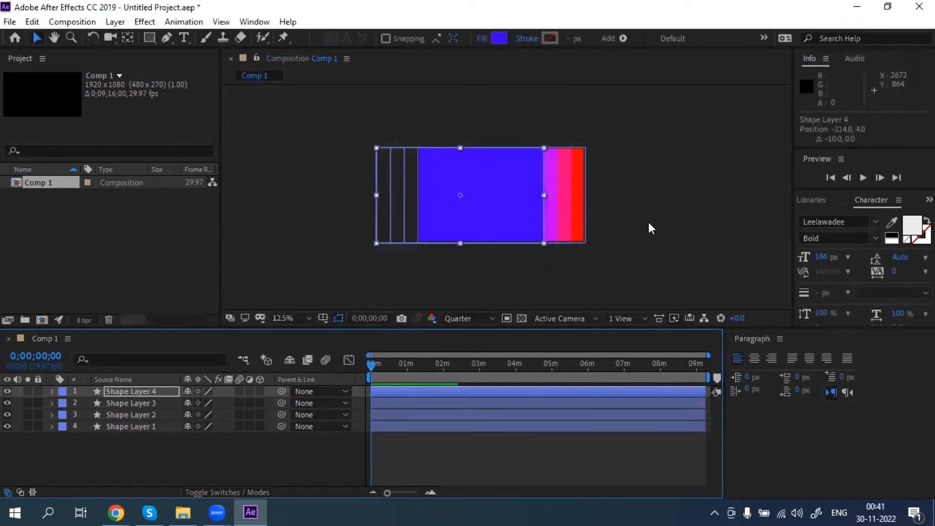
{"action": "left_click", "coordinate": [604, 214]}
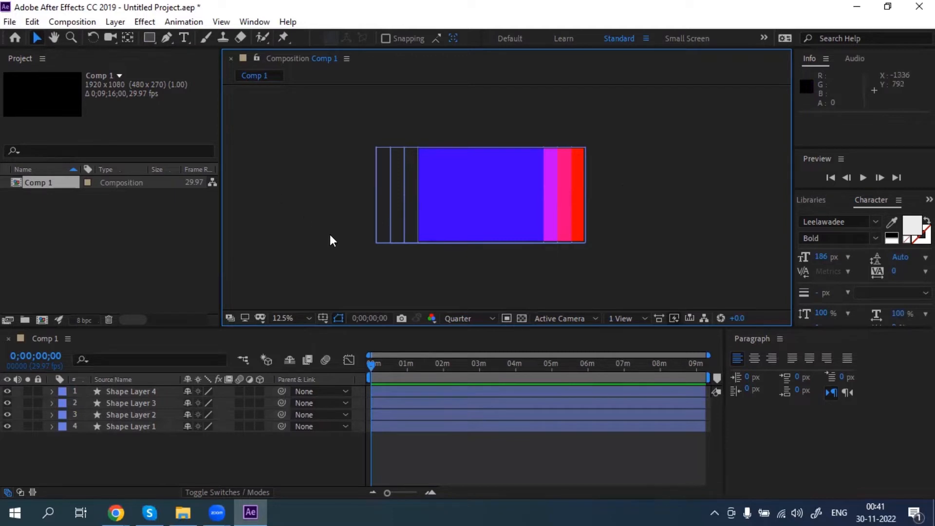
{"action": "left_click", "coordinate": [480, 195]}
{"action": "left_click", "coordinate": [610, 224]}
{"action": "left_click", "coordinate": [503, 201]}
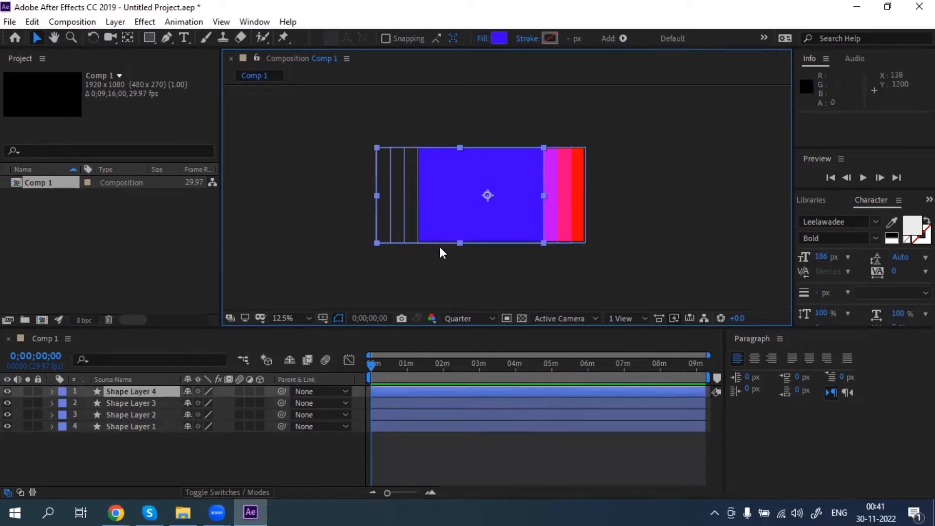
{"action": "left_click", "coordinate": [50, 391]}
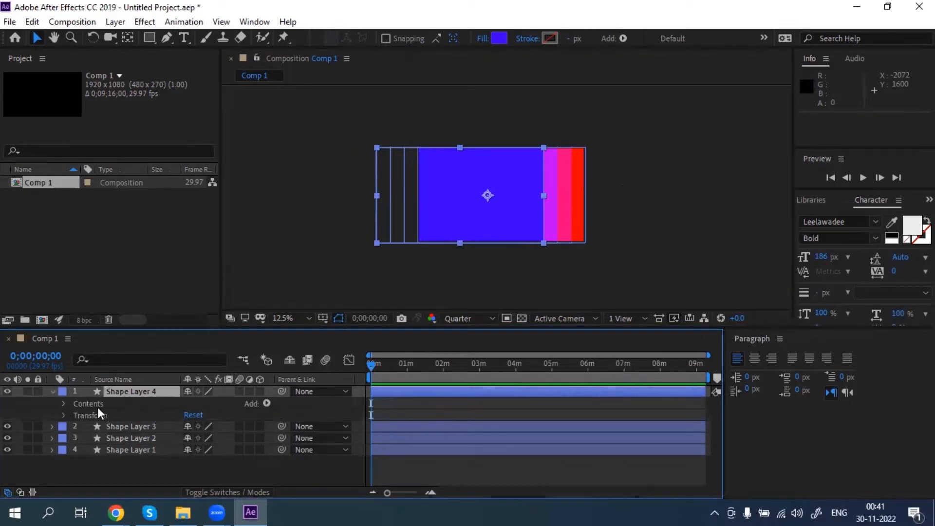
{"action": "left_click", "coordinate": [63, 415]}
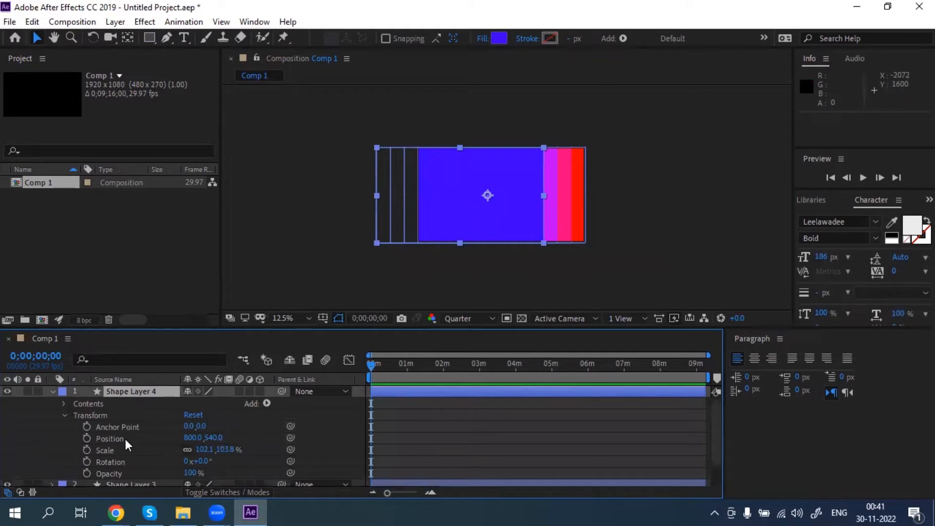
{"action": "scroll", "coordinate": [118, 433], "scroll_direction": "down", "scroll_amount": 2}
{"action": "scroll", "coordinate": [117, 434], "scroll_direction": "up", "scroll_amount": 2}
{"action": "left_click", "coordinate": [53, 390]}
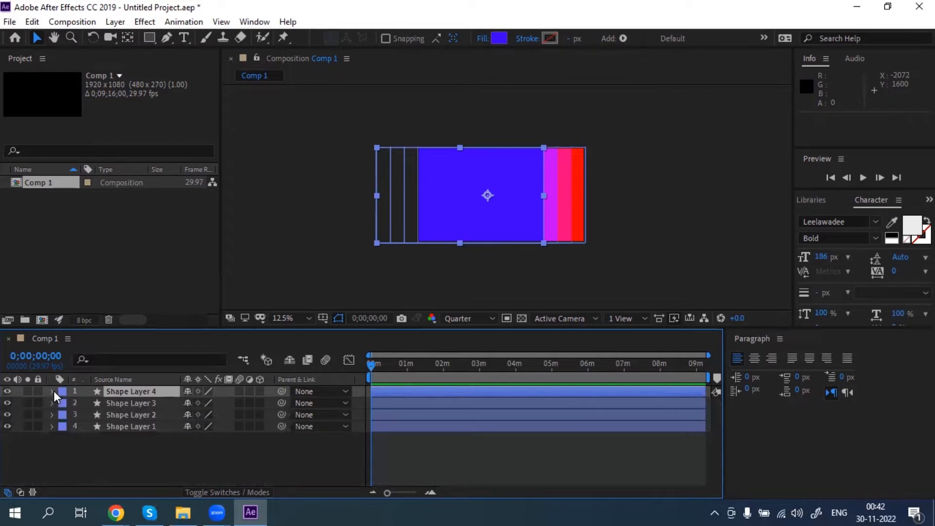
- Show Shape Layer 4's Position, then its Scale, alone using the P and S shortcuts
{"action": "left_click", "coordinate": [188, 466]}
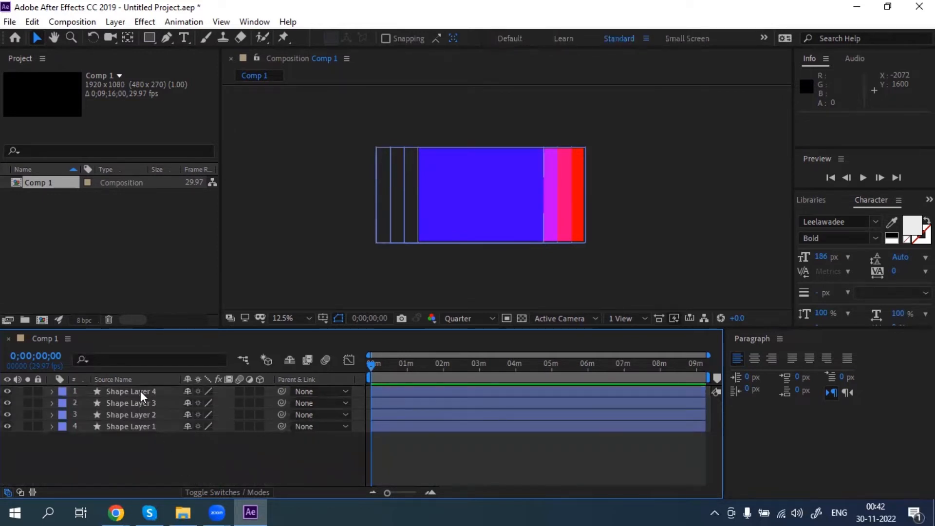
{"action": "left_click", "coordinate": [140, 390]}
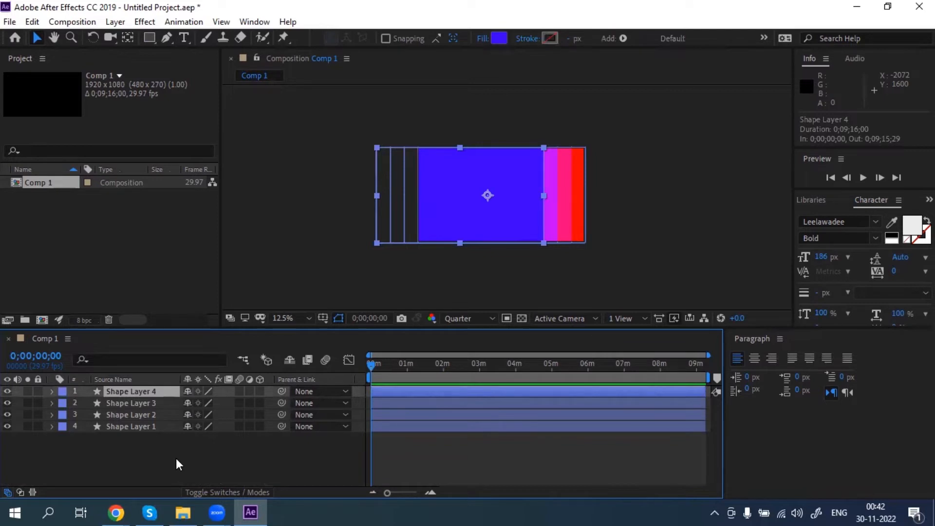
{"action": "key", "text": "p"}
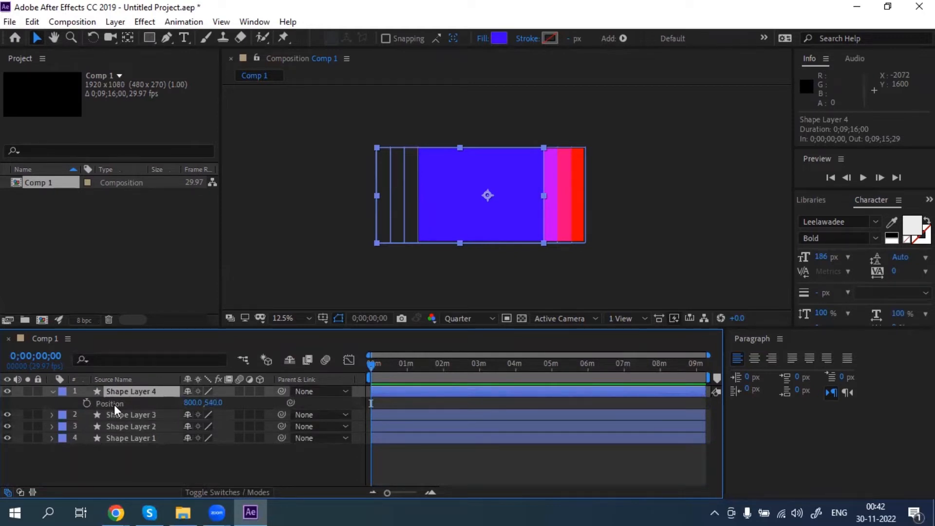
{"action": "left_click", "coordinate": [52, 391]}
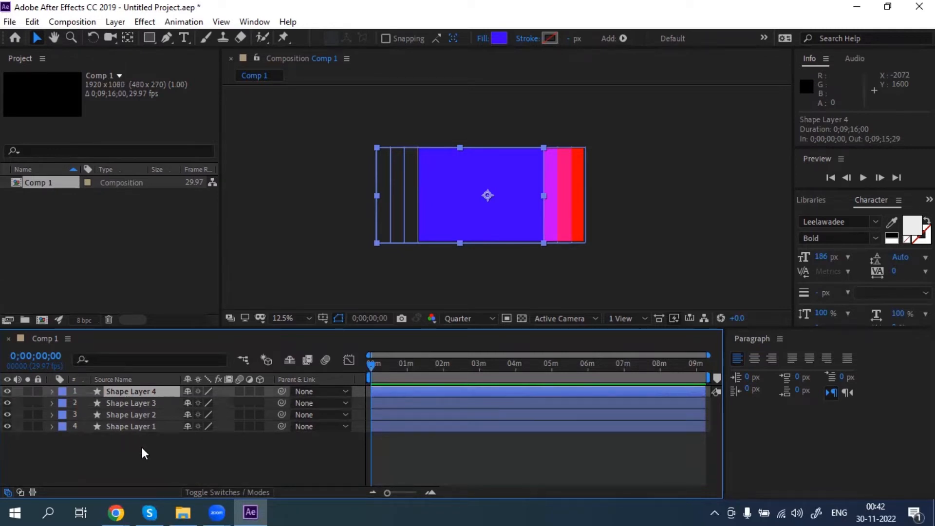
{"action": "key", "text": "s"}
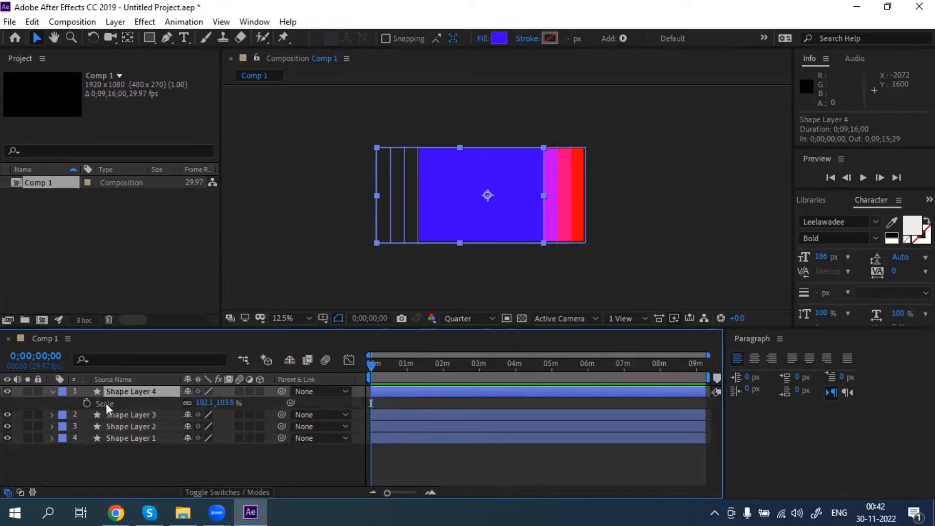
- Show Rotation alone with R, then expand all of Shape Layer 4's transform properties
{"action": "left_click", "coordinate": [51, 393]}
{"action": "left_click", "coordinate": [51, 392]}
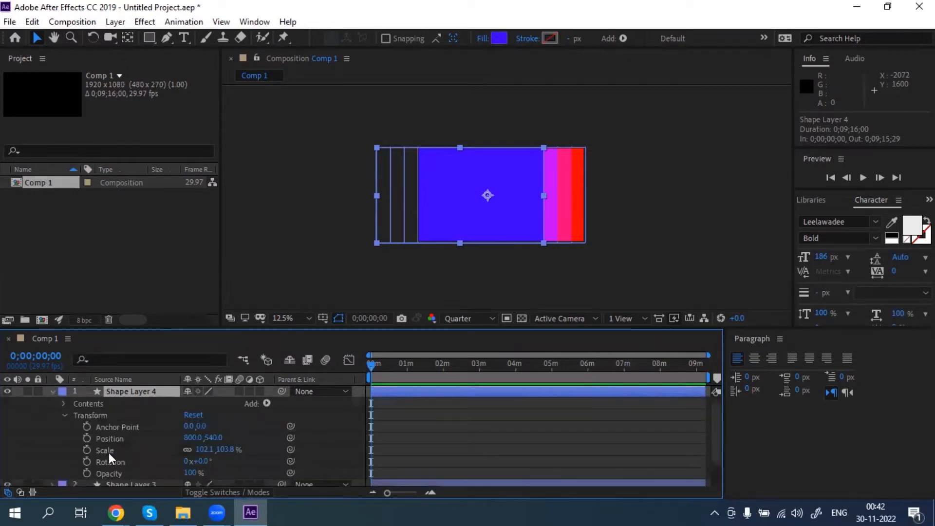
{"action": "left_click", "coordinate": [52, 391]}
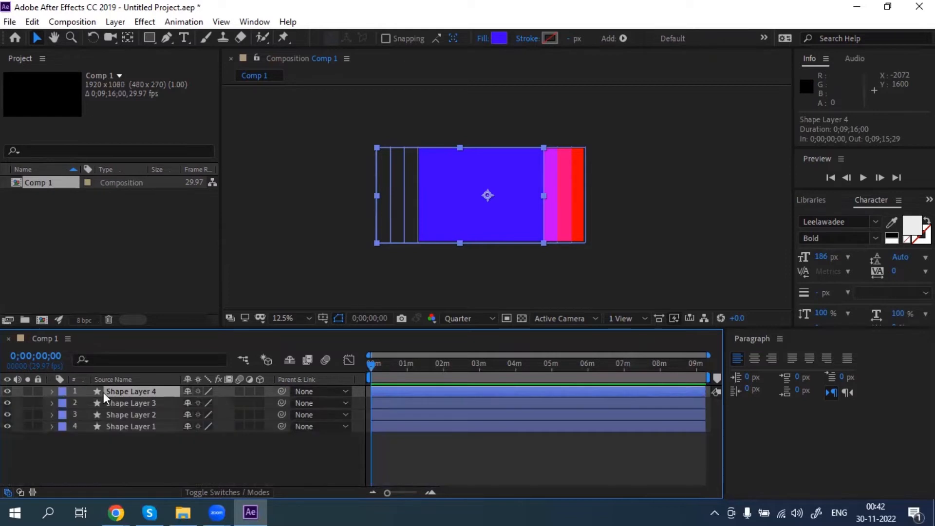
{"action": "key", "text": "r"}
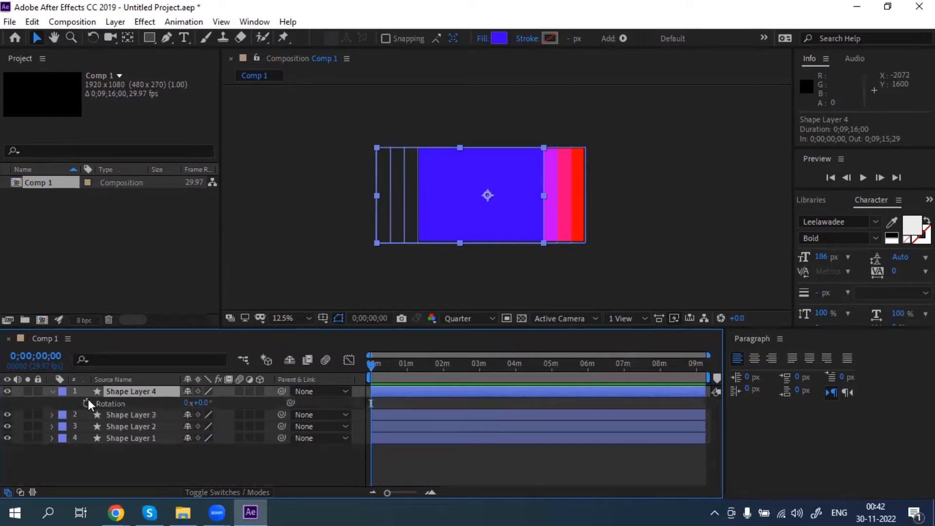
{"action": "left_click", "coordinate": [55, 392]}
{"action": "left_click", "coordinate": [52, 391]}
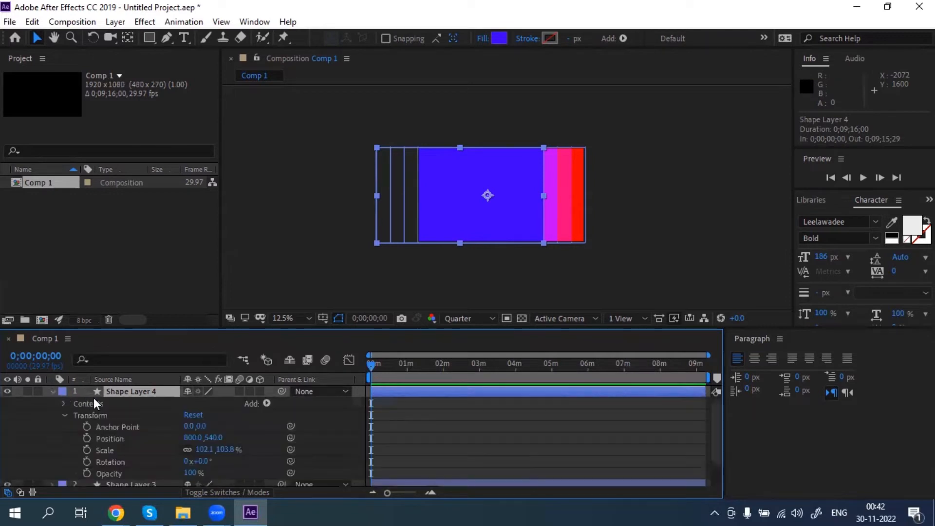
{"action": "scroll", "coordinate": [124, 444], "scroll_direction": "down", "scroll_amount": 2}
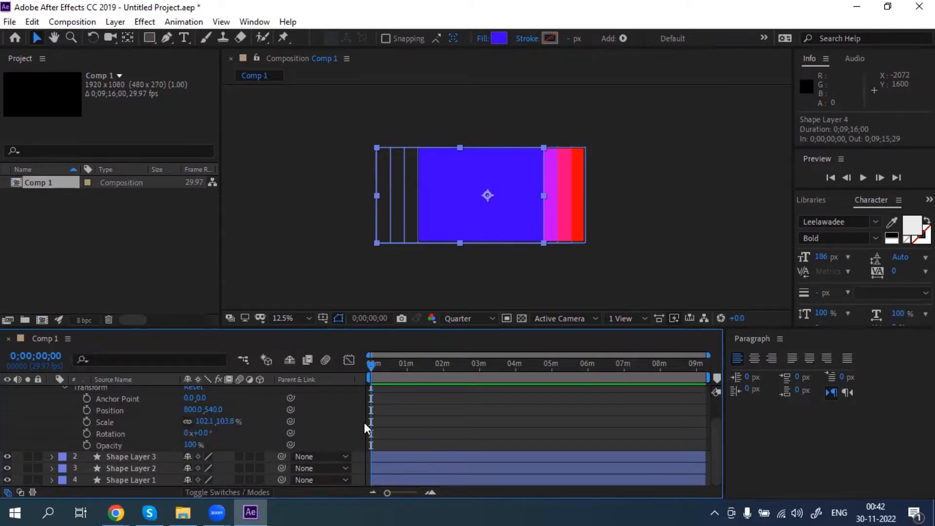
- Add a Position keyframe of 800,540 at 0;00;00;00 on Shape Layer 4
{"action": "left_click", "coordinate": [87, 410]}
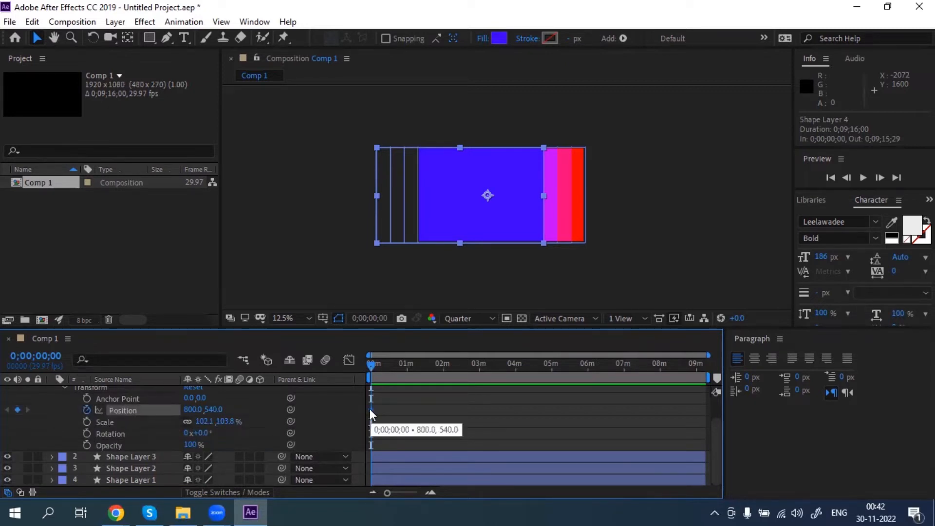
{"action": "left_click", "coordinate": [428, 490]}
{"action": "left_click", "coordinate": [429, 490]}
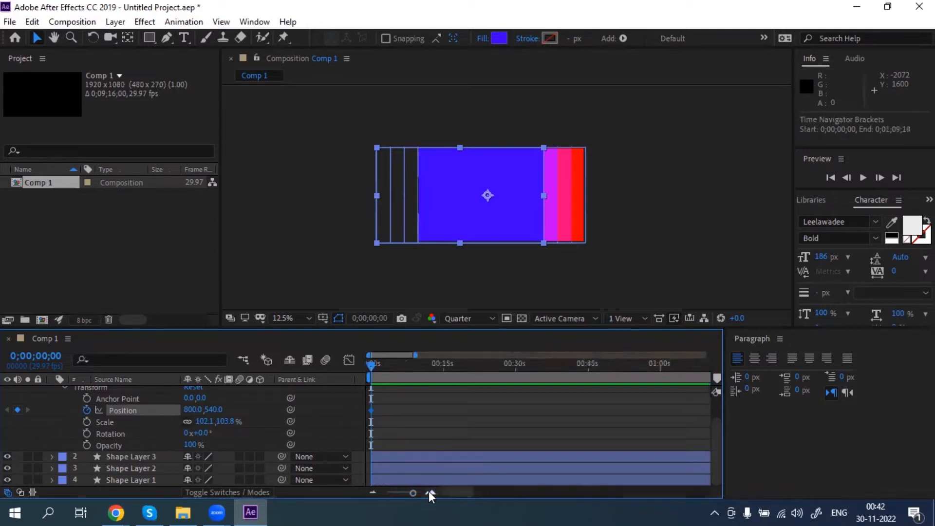
{"action": "left_click", "coordinate": [369, 492]}
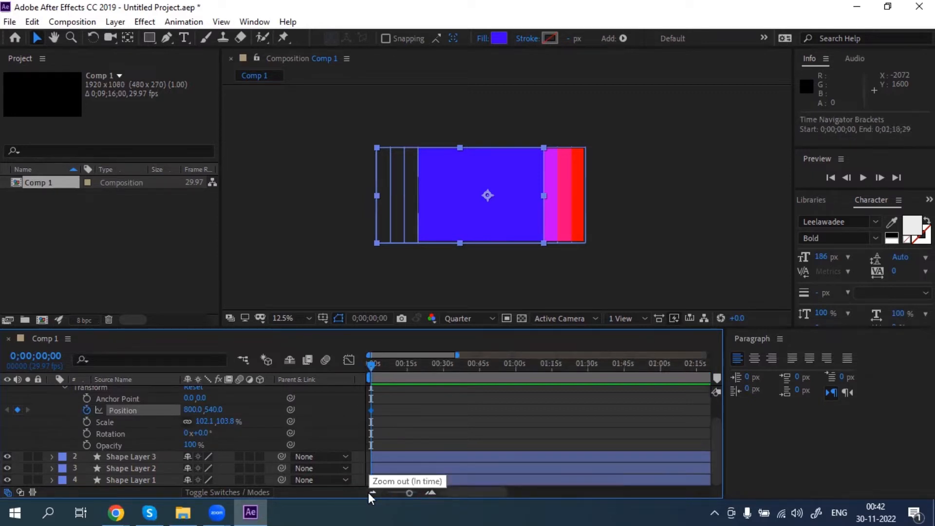
{"action": "left_click", "coordinate": [372, 492]}
{"action": "left_click", "coordinate": [372, 492]}
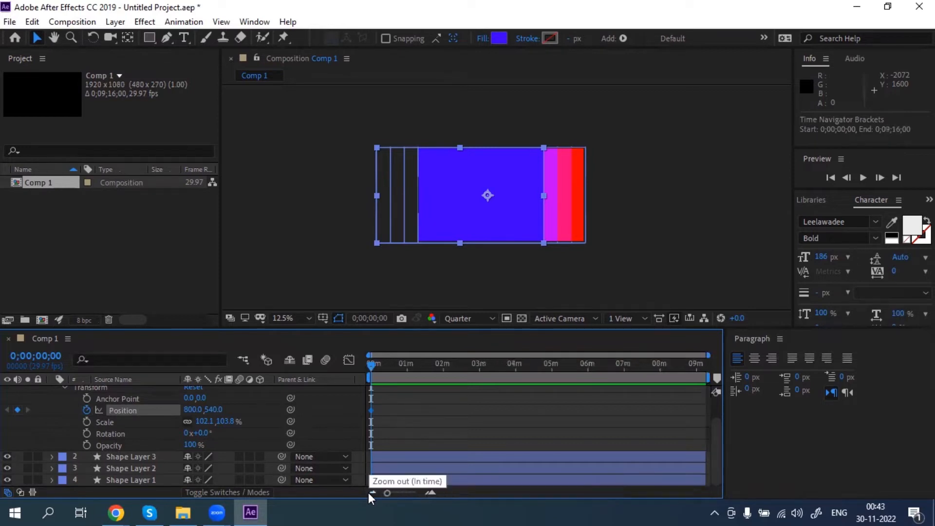
- Change Comp 1's duration to 0;00;05;00 in Composition Settings
{"action": "right_click", "coordinate": [251, 216]}
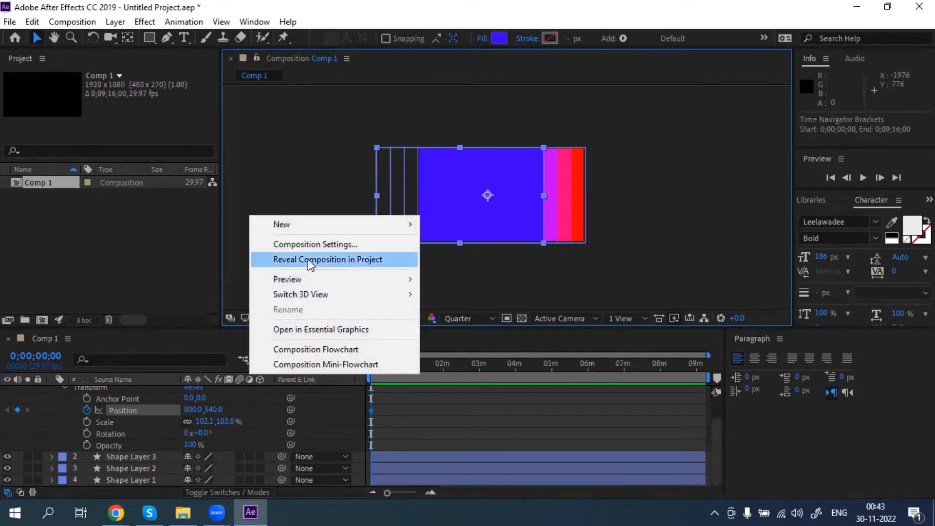
{"action": "left_click", "coordinate": [313, 245]}
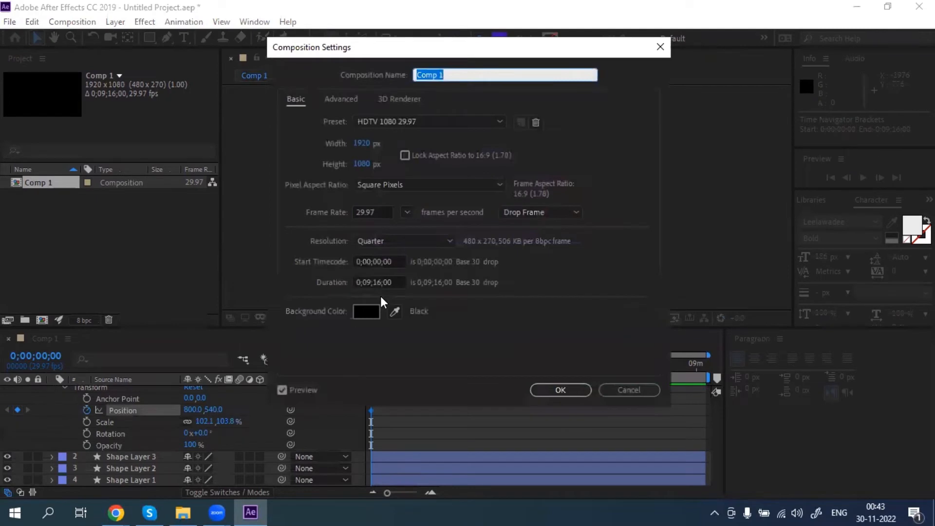
{"action": "left_click", "coordinate": [372, 281]}
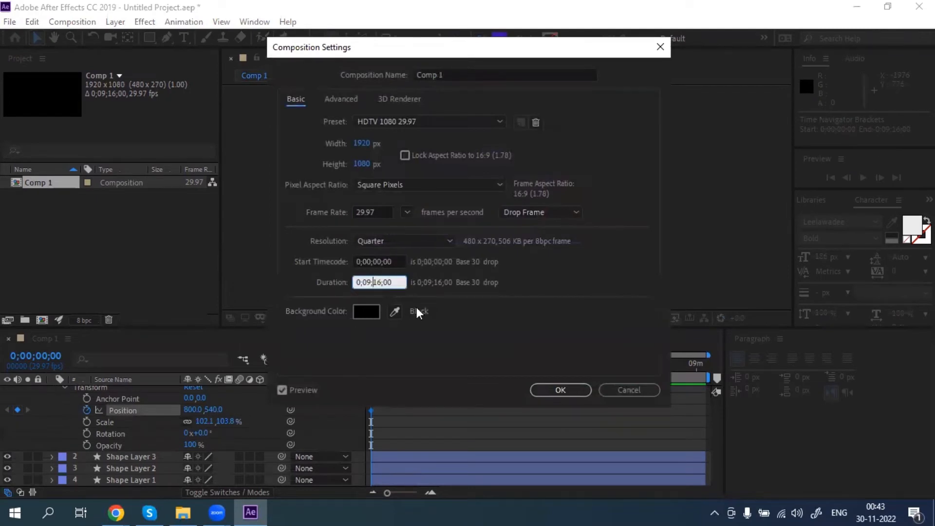
{"action": "key", "text": "BackSpace"}
{"action": "type", "text": "0"}
{"action": "key", "text": "Right"}
{"action": "key", "text": "BackSpace"}
{"action": "key", "text": "BackSpace"}
{"action": "type", "text": "05"}
{"action": "left_click", "coordinate": [568, 388]}
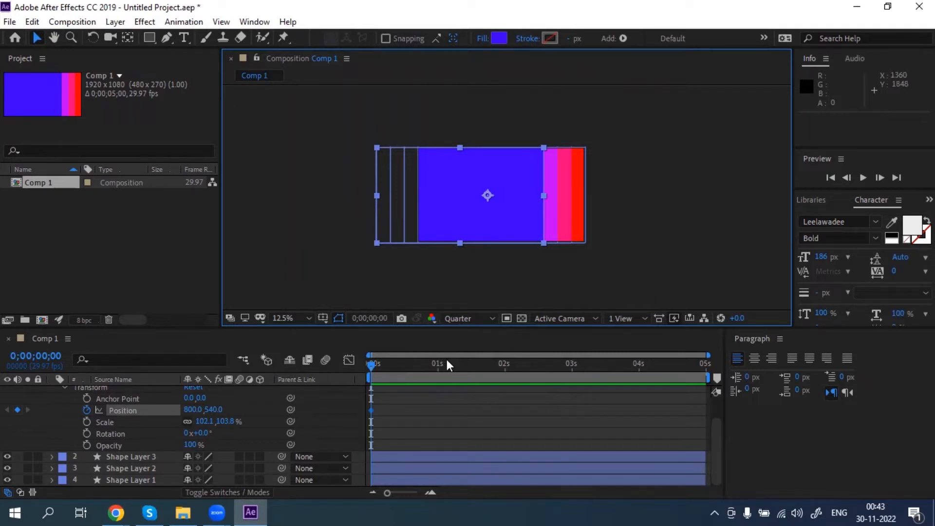
- At frame 9, keyframe Shape Layer 4's Position and drag the blue rectangle off the left edge
{"action": "left_click_drag", "start_coordinate": [370, 361], "coordinate": [393, 361]}
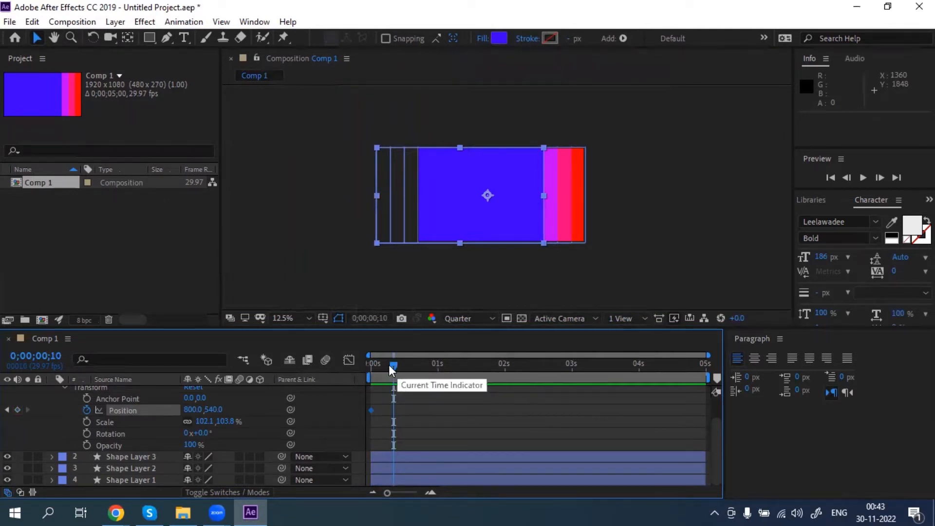
{"action": "mouse_move", "coordinate": [388, 364]}
{"action": "left_mouse_down"}
{"action": "mouse_move", "coordinate": [398, 364]}
{"action": "mouse_move", "coordinate": [391, 363]}
{"action": "left_mouse_up"}
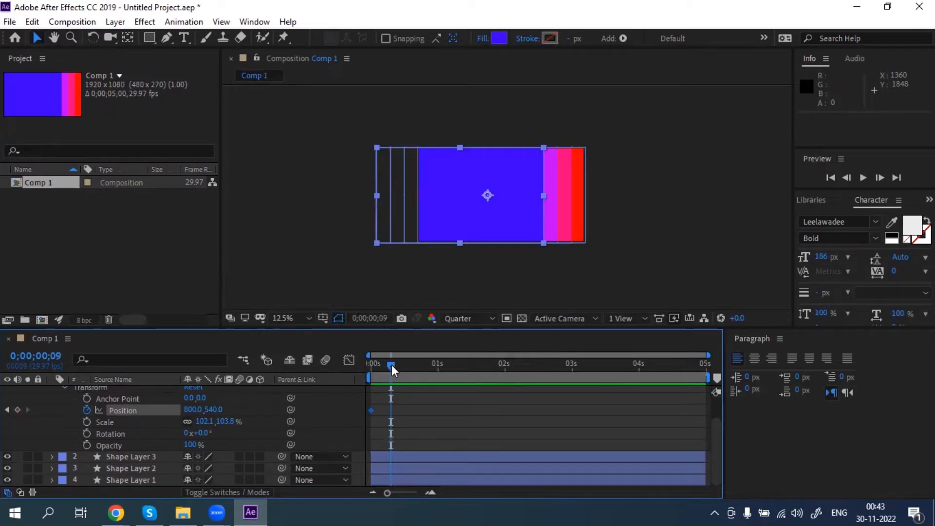
{"action": "left_click", "coordinate": [18, 408]}
{"action": "left_click_drag", "start_coordinate": [191, 409], "coordinate": [3, 393]}
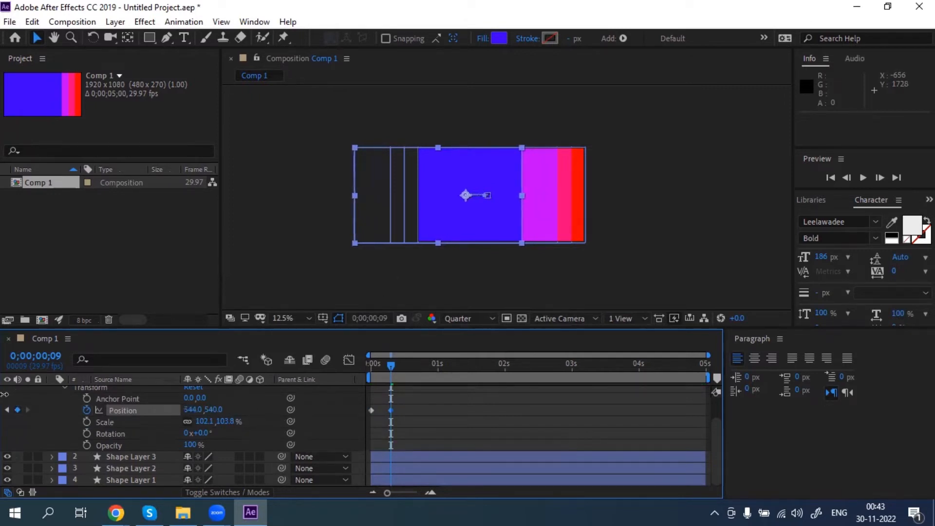
{"action": "left_click_drag", "start_coordinate": [194, 410], "coordinate": [4, 393]}
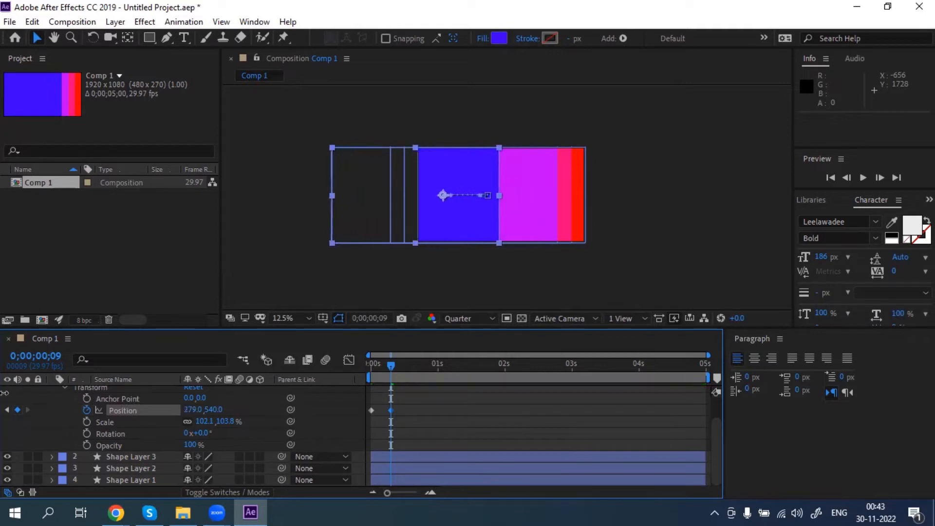
{"action": "left_click_drag", "start_coordinate": [192, 409], "coordinate": [102, 409]}
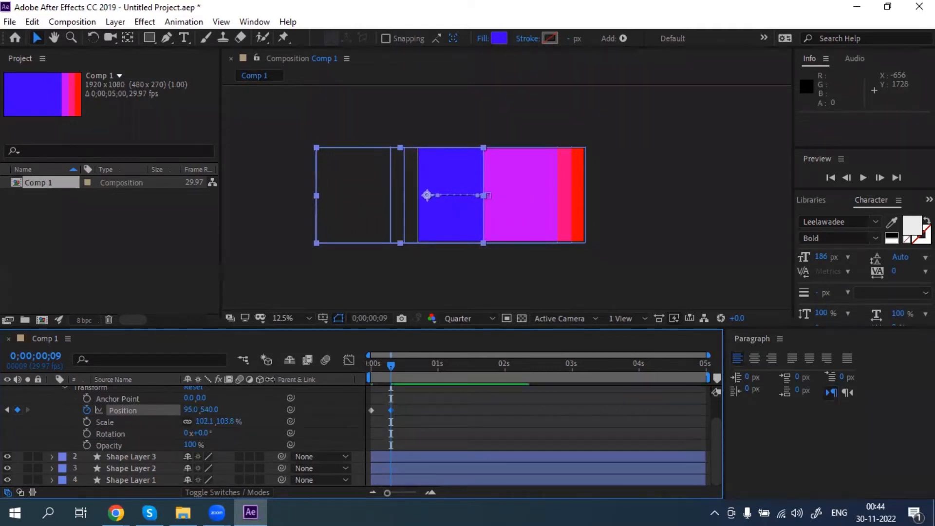
{"action": "left_click_drag", "start_coordinate": [428, 224], "coordinate": [344, 227]}
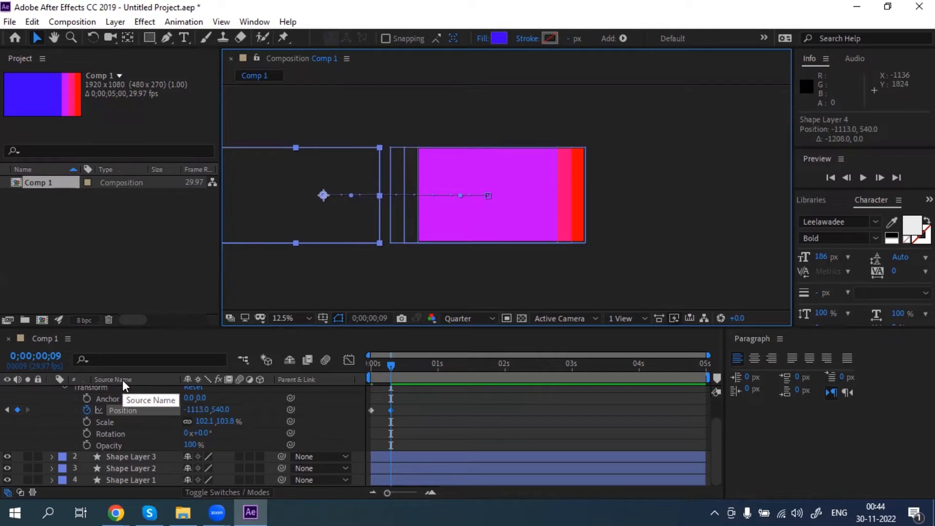
- Start Rotation keyframing on Shape Layer 4 with a 0° keyframe at frame 0
{"action": "left_click", "coordinate": [87, 434]}
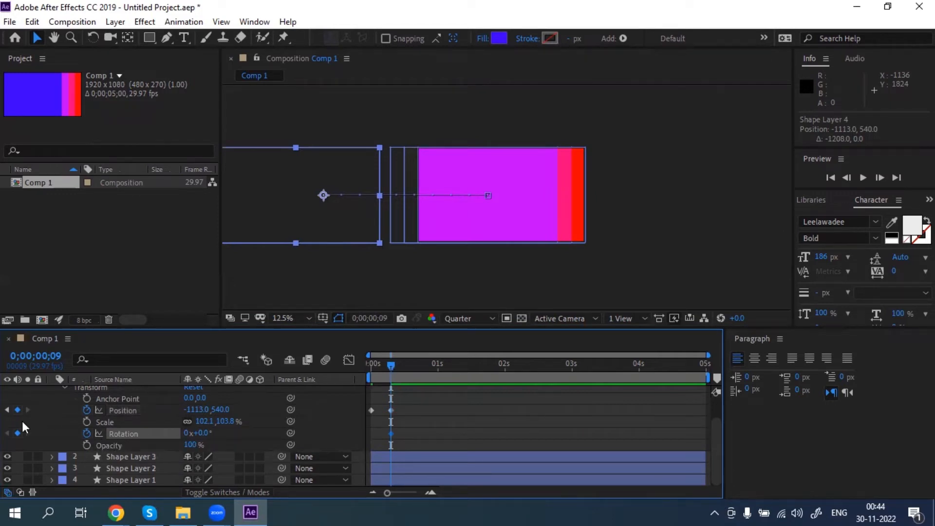
{"action": "left_click", "coordinate": [7, 410]}
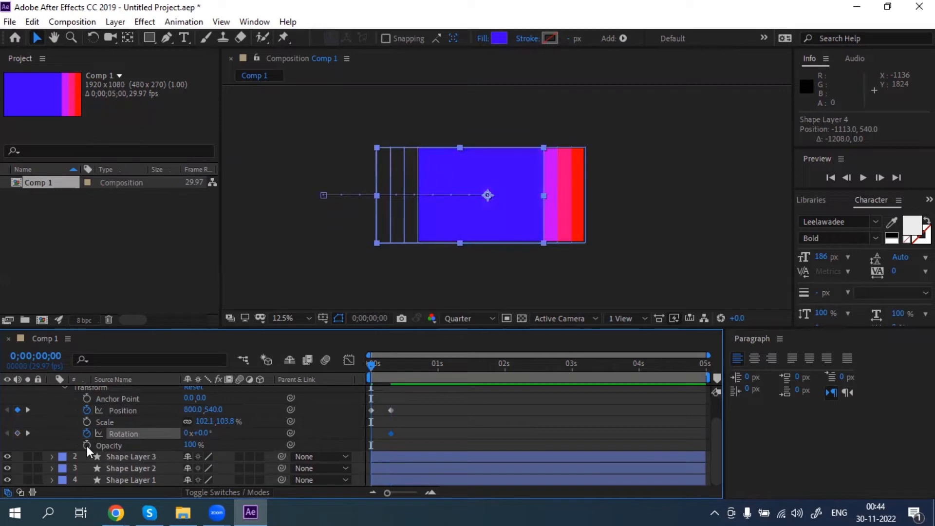
{"action": "left_click", "coordinate": [17, 431]}
- Set Shape Layer 4's Rotation to -45° at frame 9 and preview the tilt
{"action": "left_click", "coordinate": [28, 432]}
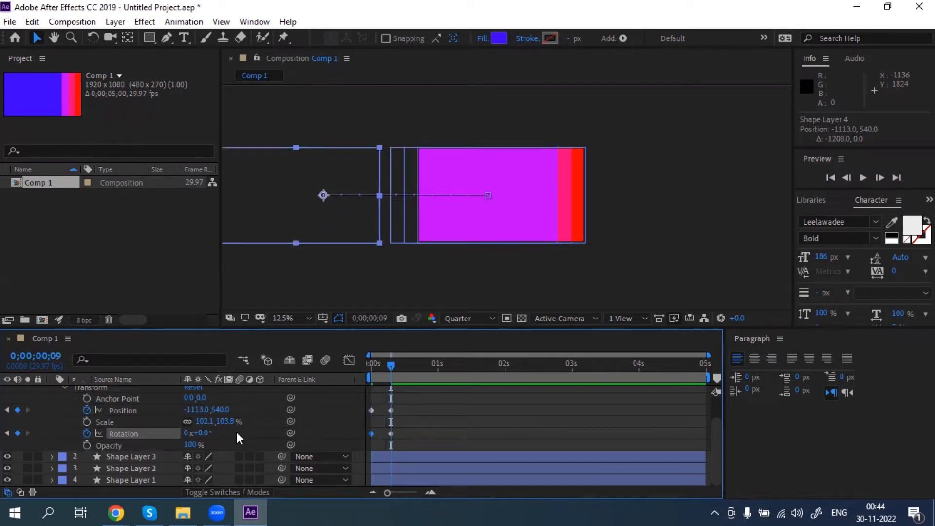
{"action": "left_click_drag", "start_coordinate": [199, 433], "coordinate": [158, 426]}
{"action": "left_click", "coordinate": [200, 433]}
{"action": "type", "text": "45"}
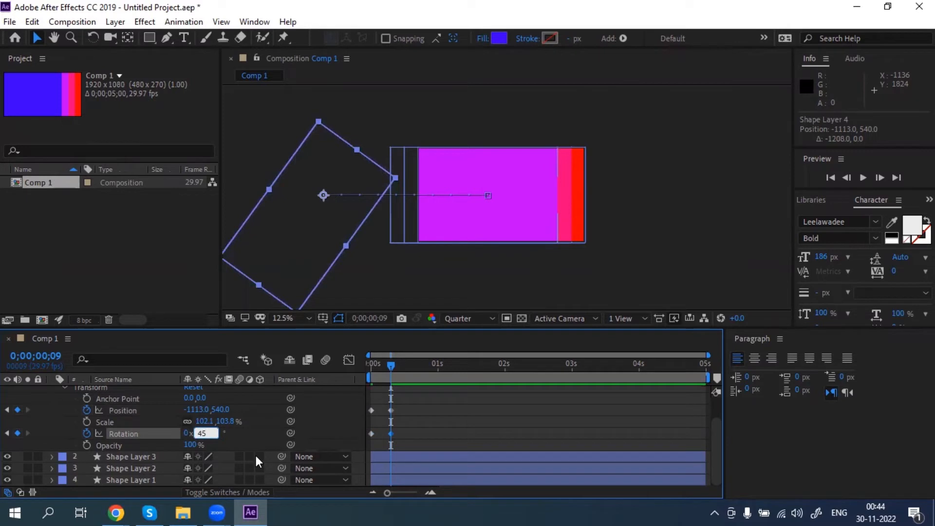
{"action": "left_click", "coordinate": [325, 418]}
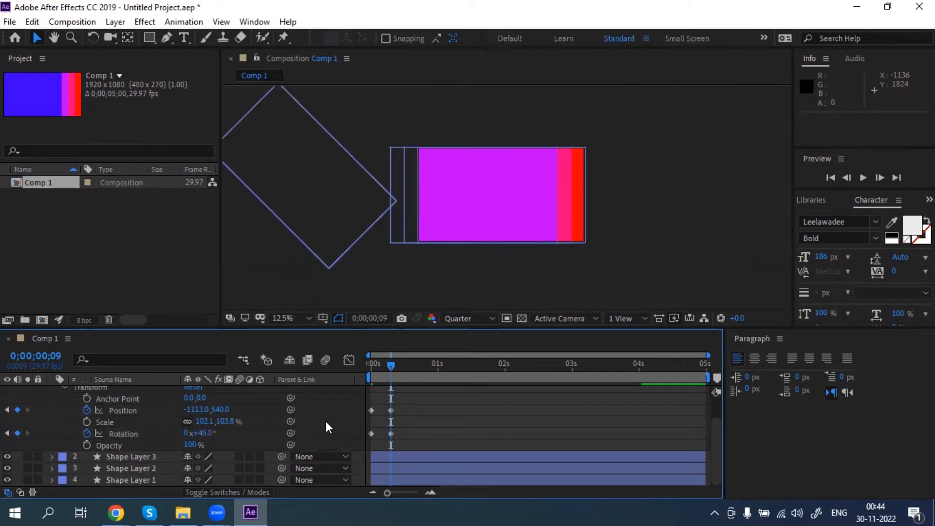
{"action": "left_click", "coordinate": [199, 432]}
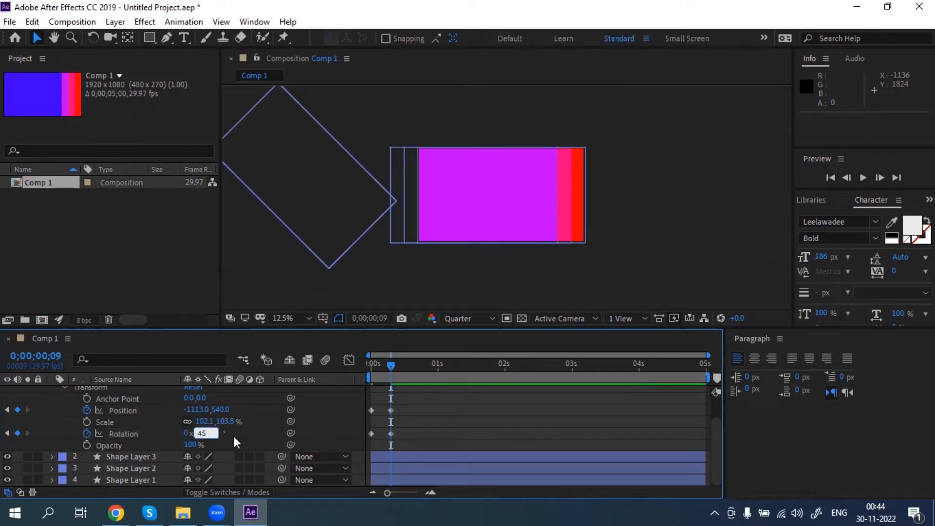
{"action": "type", "text": "-45"}
{"action": "left_click", "coordinate": [473, 286]}
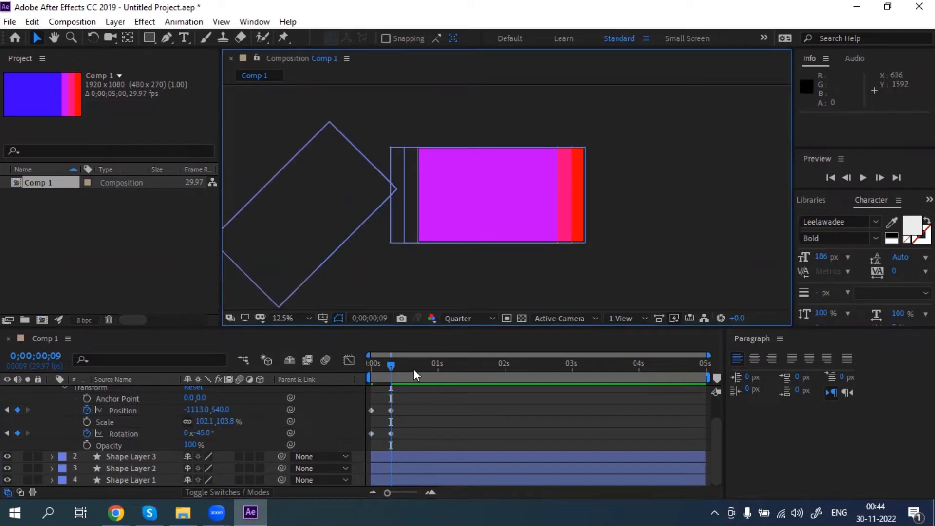
{"action": "left_click_drag", "start_coordinate": [392, 364], "coordinate": [365, 349]}
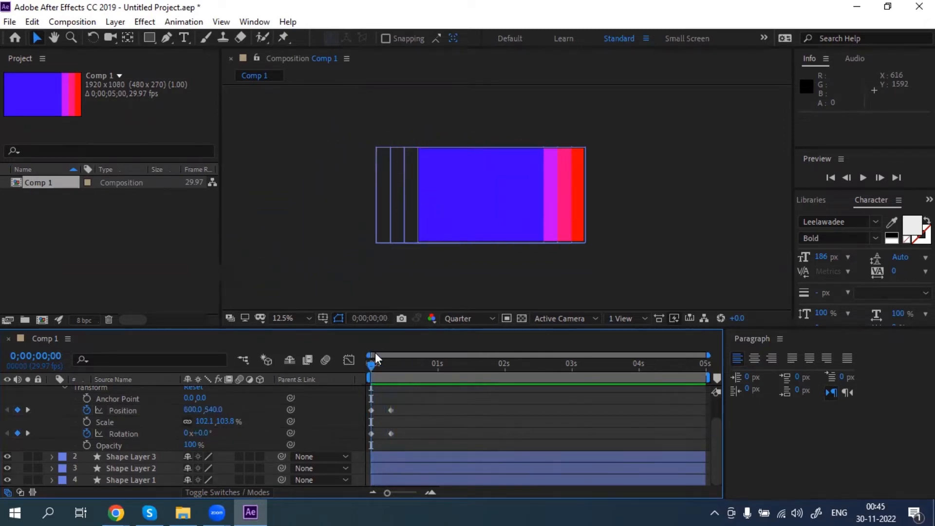
- Select Shape Layer 3 at frame 9 and show only its Position property
{"action": "scroll", "coordinate": [151, 428], "scroll_direction": "up", "scroll_amount": 2}
{"action": "scroll", "coordinate": [153, 428], "scroll_direction": "down", "scroll_amount": 2}
{"action": "scroll", "coordinate": [86, 431], "scroll_direction": "up", "scroll_amount": 2}
{"action": "left_click", "coordinate": [65, 416]}
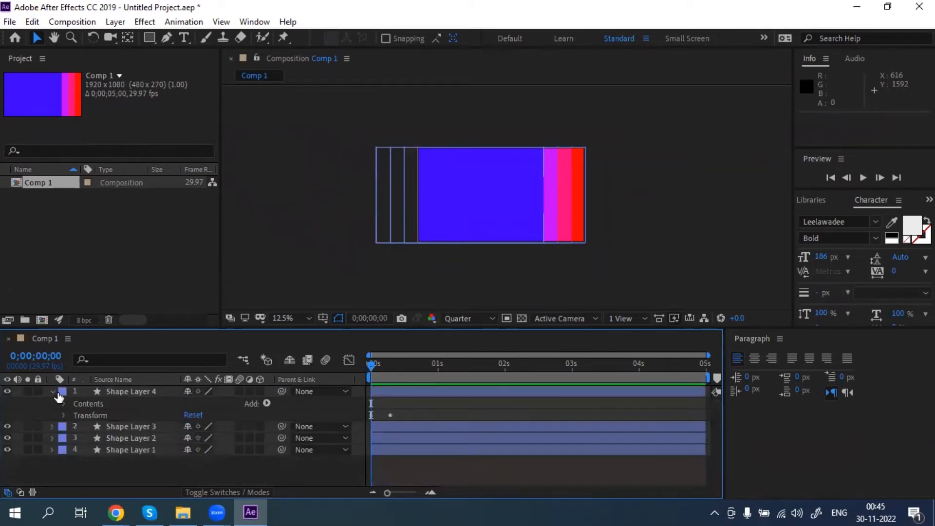
{"action": "left_click", "coordinate": [51, 426]}
{"action": "left_click", "coordinate": [128, 426]}
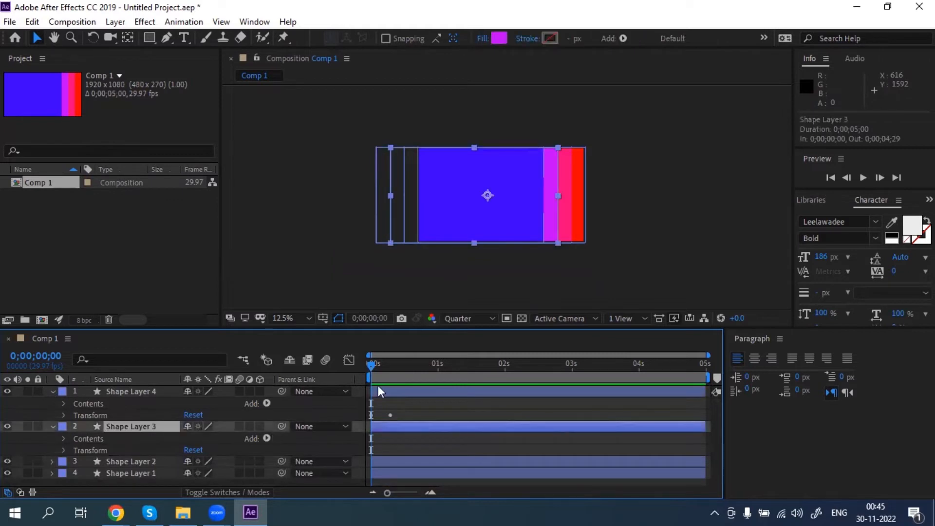
{"action": "left_click_drag", "start_coordinate": [372, 367], "coordinate": [390, 364]}
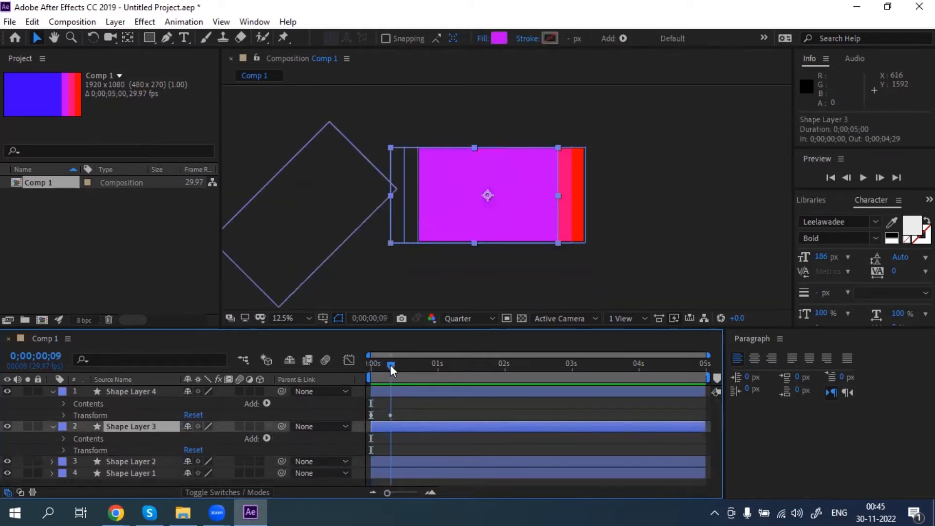
{"action": "left_click", "coordinate": [64, 415]}
{"action": "scroll", "coordinate": [384, 440], "scroll_direction": "down", "scroll_amount": 3}
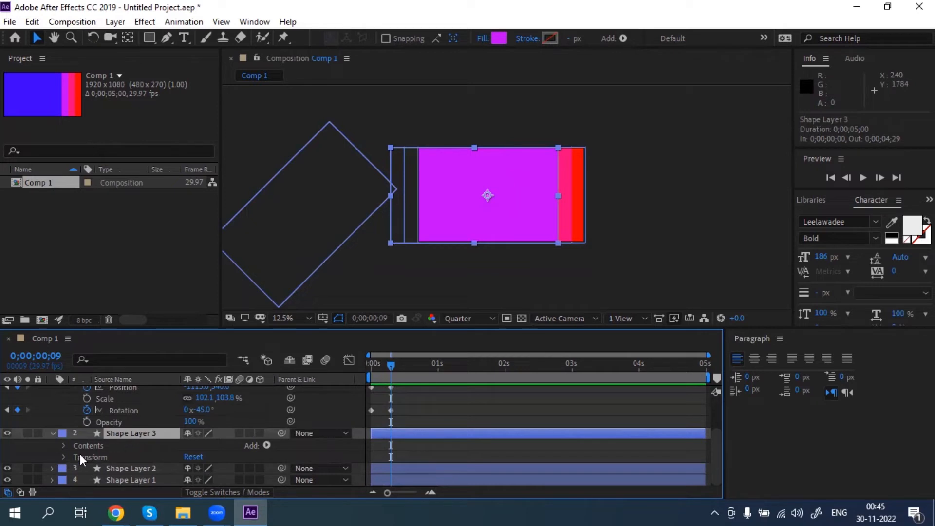
{"action": "key", "text": "p"}
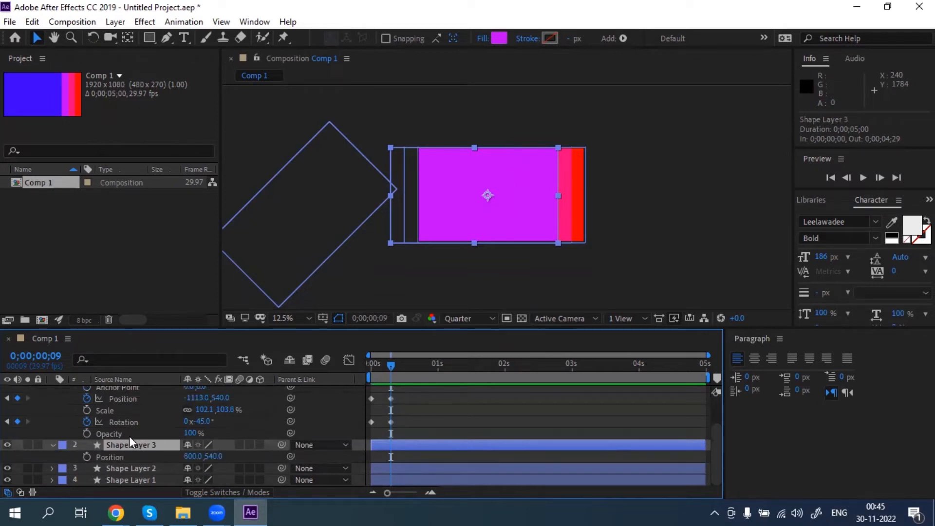
- Keyframe Shape Layer 3's Position at frame 9, then drag it offscreen left to -1272,556 at frame 19
{"action": "left_click", "coordinate": [86, 456]}
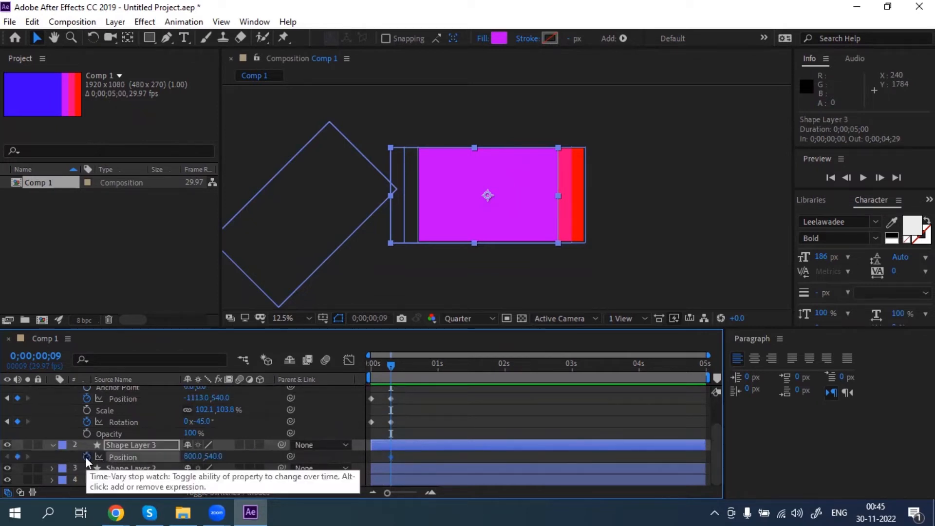
{"action": "left_click_drag", "start_coordinate": [389, 363], "coordinate": [414, 363]}
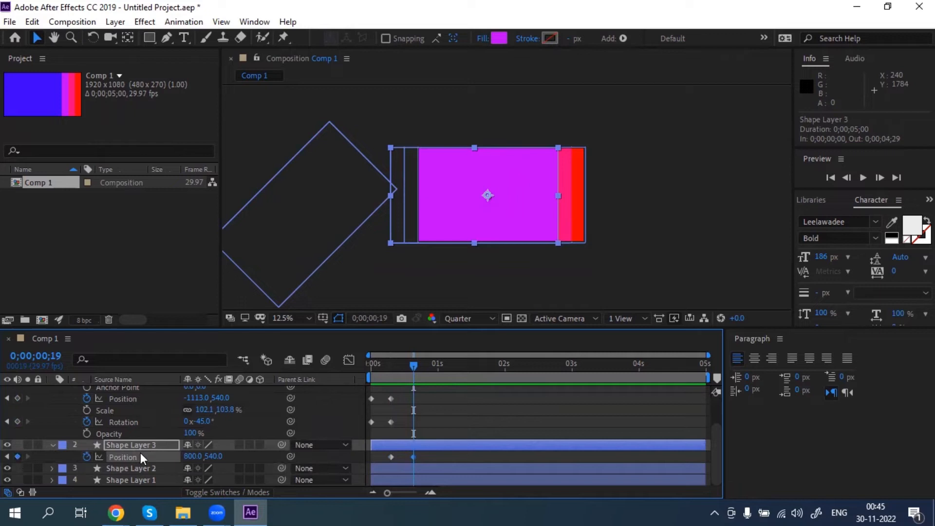
{"action": "left_click_drag", "start_coordinate": [505, 217], "coordinate": [326, 215]}
{"action": "key", "text": "Caps_Lock"}
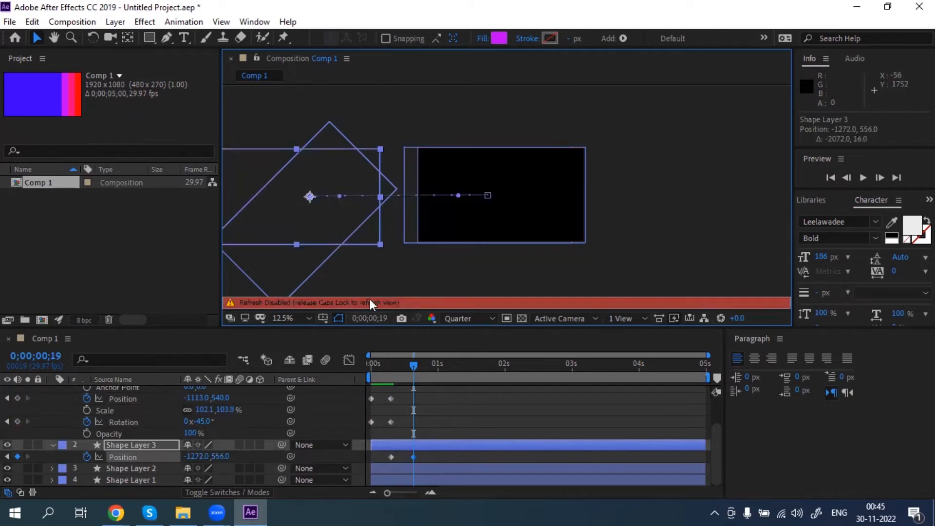
{"action": "key", "text": "Caps_Lock"}
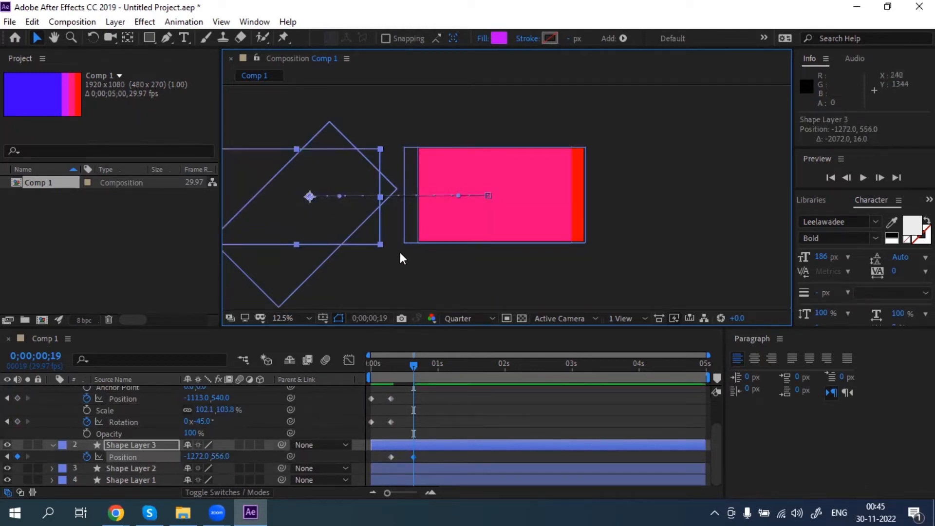
- Start Shape Layer 3's Rotation keyframes with a 0° keyframe at frame 9
{"action": "left_click", "coordinate": [154, 444]}
{"action": "key", "text": "r"}
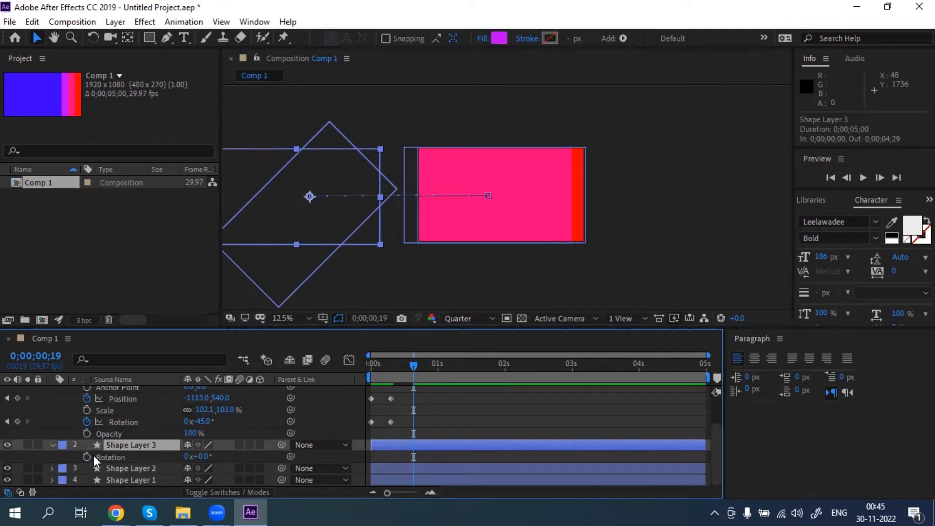
{"action": "left_click", "coordinate": [88, 456]}
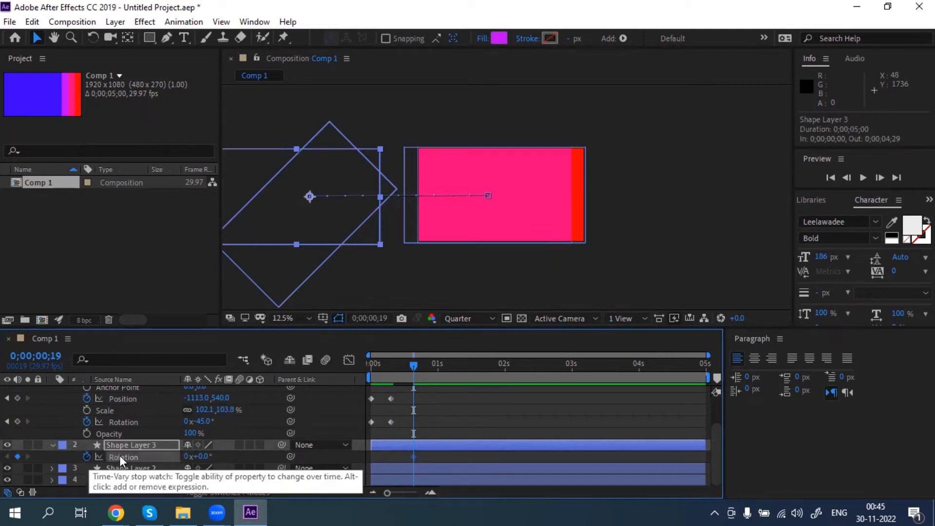
{"action": "left_click", "coordinate": [7, 421]}
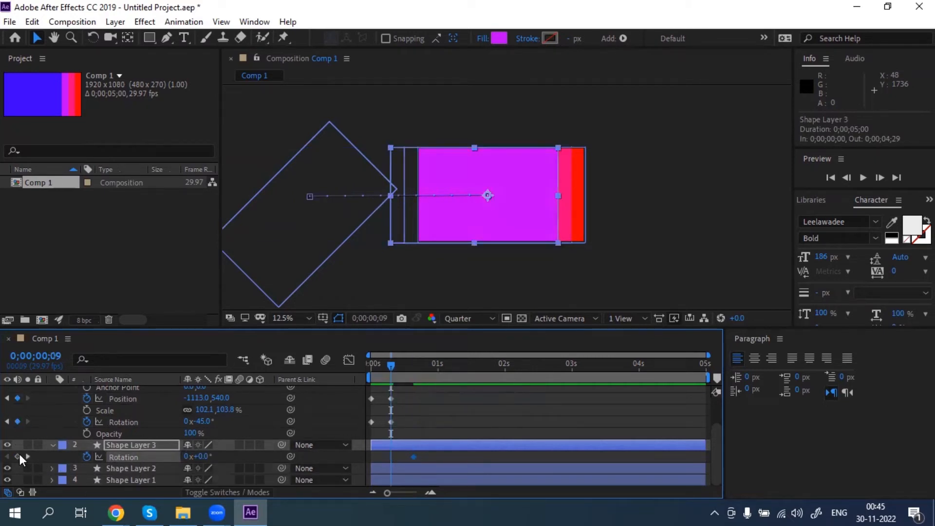
{"action": "left_click", "coordinate": [18, 455]}
- Set Shape Layer 3's Rotation to 45° at frame 19 and review the motion
{"action": "left_click", "coordinate": [407, 360]}
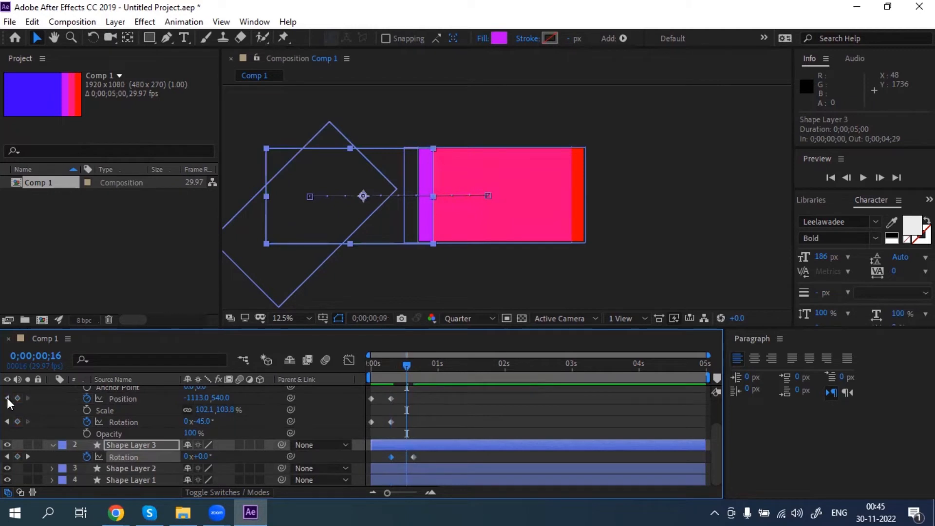
{"action": "left_click", "coordinate": [7, 398]}
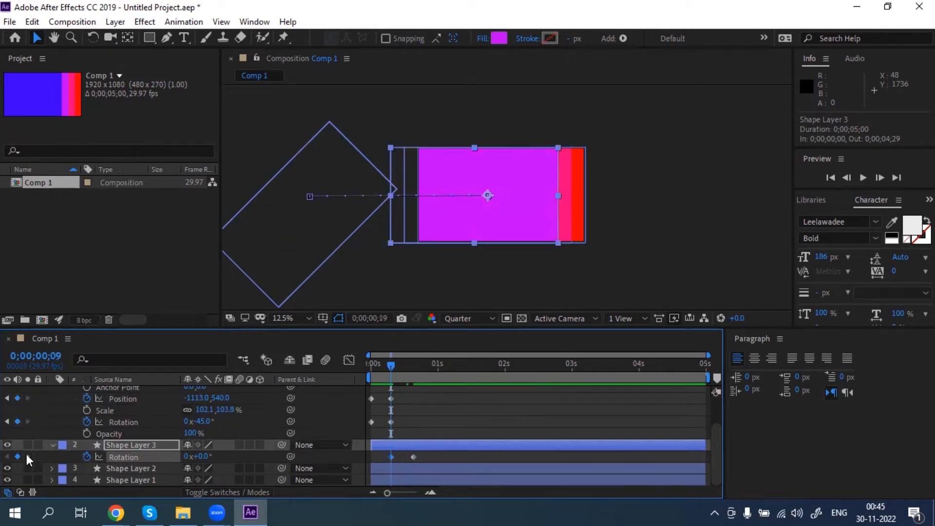
{"action": "left_click", "coordinate": [28, 455]}
{"action": "left_click", "coordinate": [204, 456]}
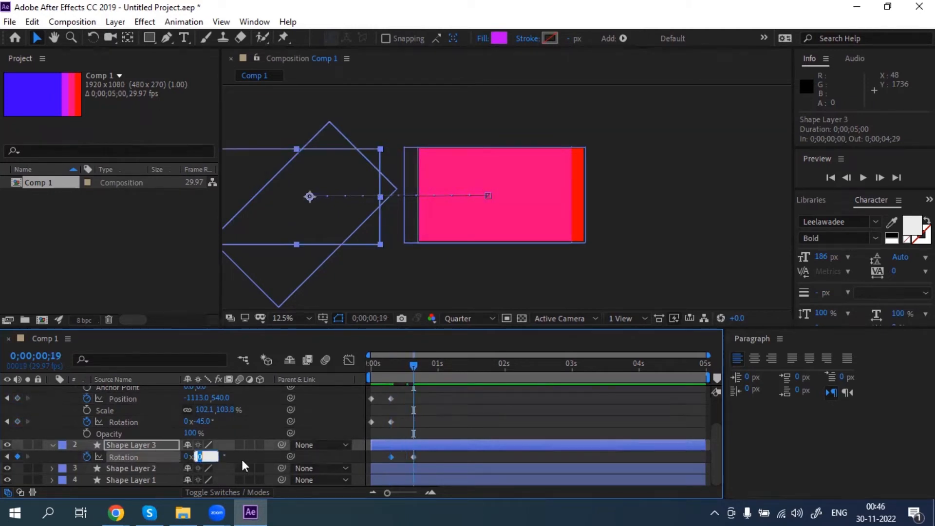
{"action": "type", "text": "45"}
{"action": "key", "text": "Return"}
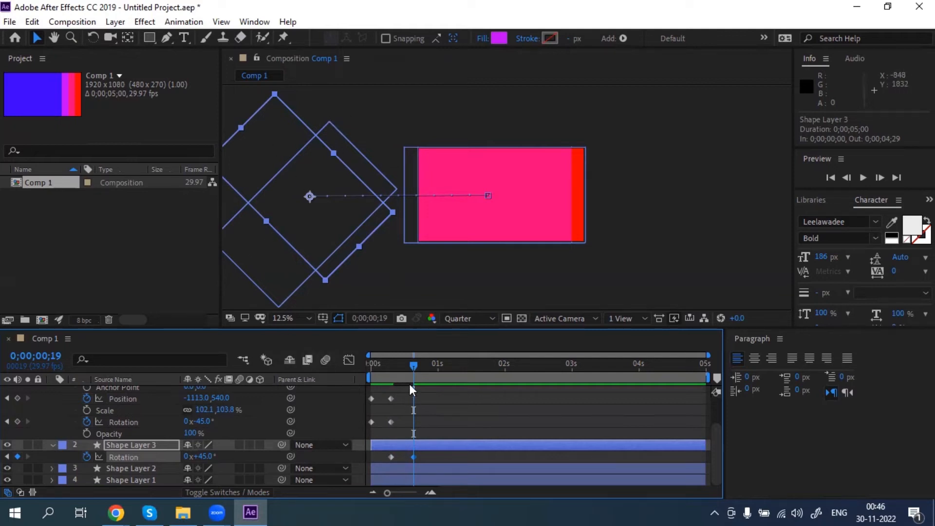
{"action": "mouse_move", "coordinate": [415, 364]}
{"action": "left_mouse_down"}
{"action": "mouse_move", "coordinate": [365, 364]}
{"action": "mouse_move", "coordinate": [431, 367]}
{"action": "mouse_move", "coordinate": [365, 366]}
{"action": "mouse_move", "coordinate": [414, 366]}
{"action": "left_mouse_up"}
{"action": "left_click", "coordinate": [52, 445]}
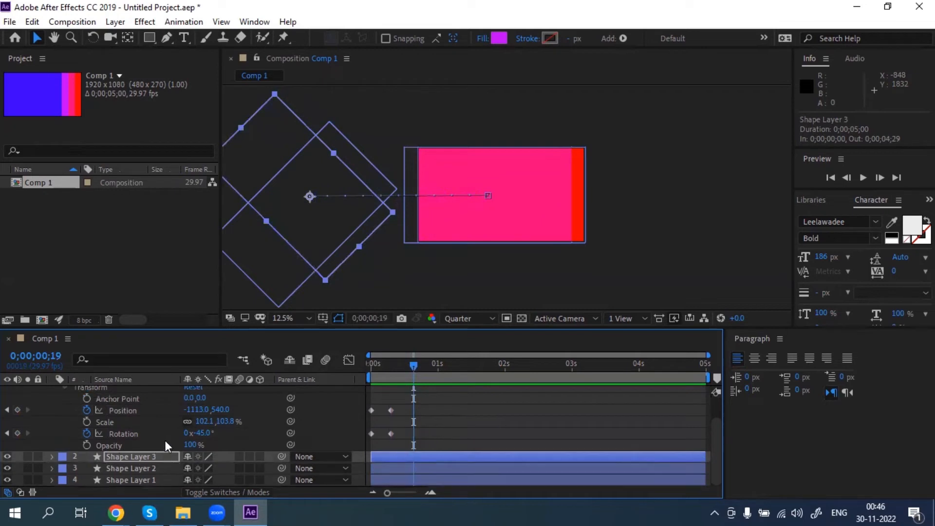
- Expand Shape Layers 3 and 2 and show only Shape Layer 2's Position property
{"action": "scroll", "coordinate": [54, 427], "scroll_direction": "up", "scroll_amount": 2}
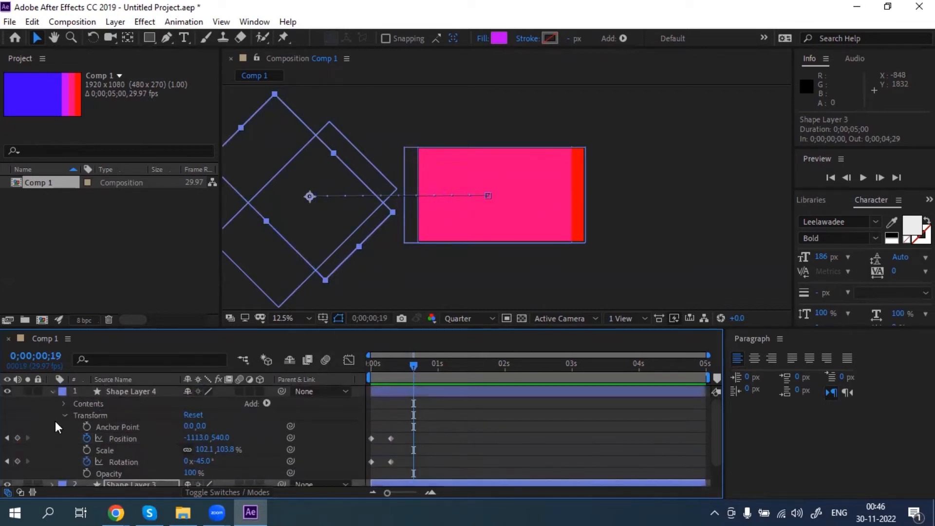
{"action": "left_click", "coordinate": [52, 391]}
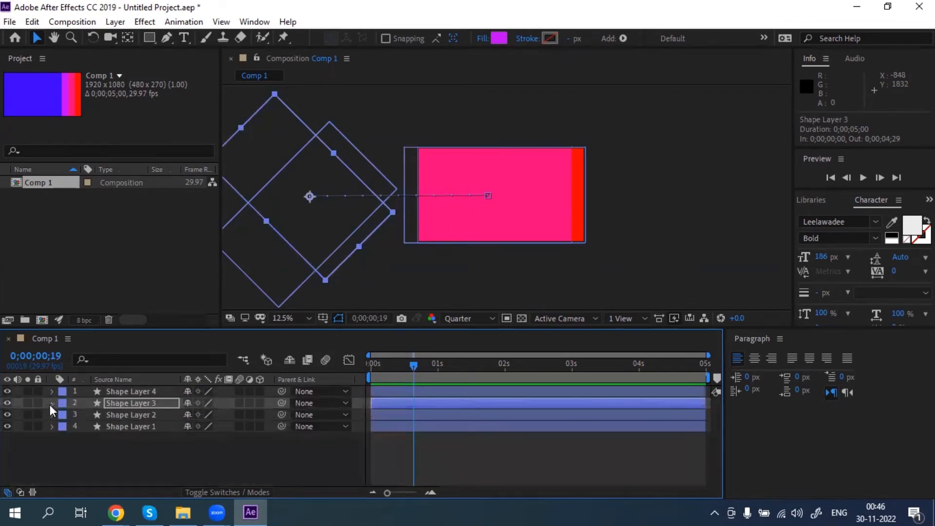
{"action": "left_click", "coordinate": [51, 404]}
{"action": "scroll", "coordinate": [427, 445], "scroll_direction": "down", "scroll_amount": 2}
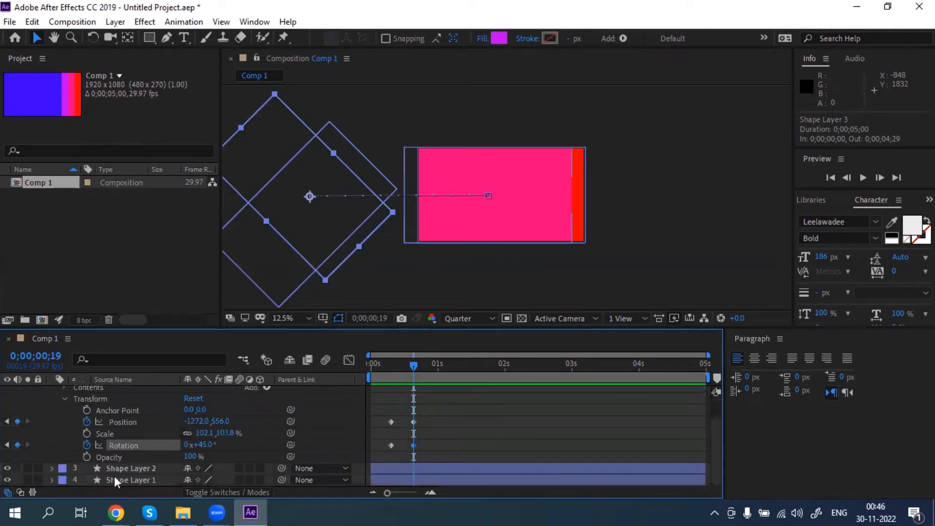
{"action": "left_click", "coordinate": [51, 468]}
{"action": "scroll", "coordinate": [145, 460], "scroll_direction": "down", "scroll_amount": 1}
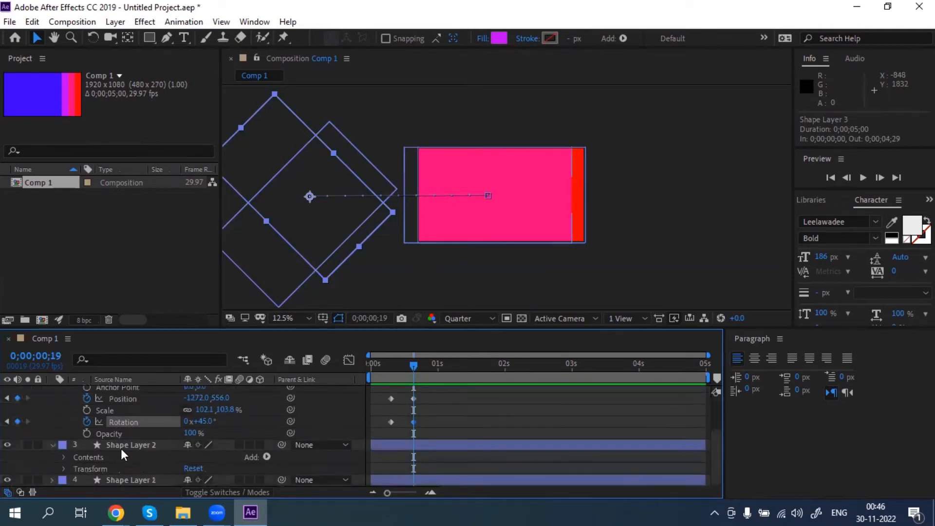
{"action": "left_click", "coordinate": [120, 447]}
{"action": "key", "text": "p"}
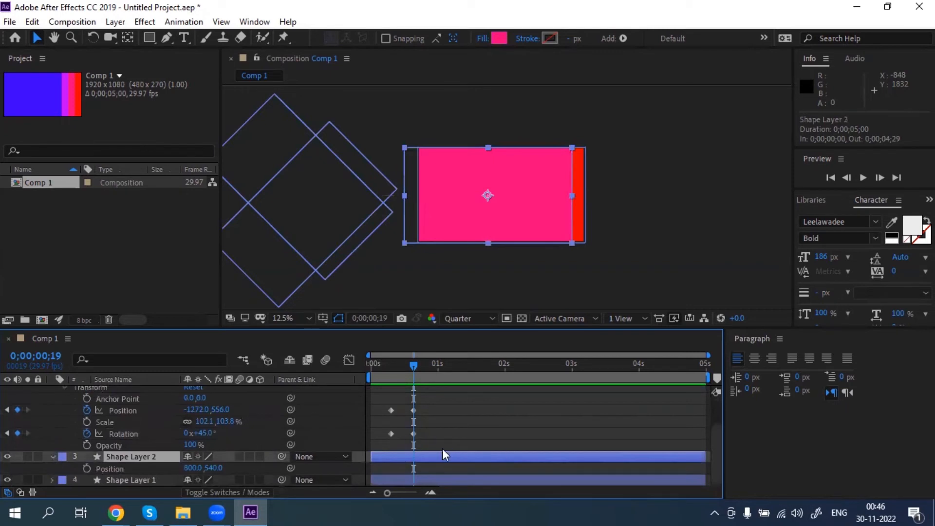
- Copy Shape Layer 3's four keyframes and add a Position keyframe for Shape Layer 2 at frame 19
{"action": "left_click_drag", "start_coordinate": [382, 406], "coordinate": [432, 439]}
{"action": "key", "text": "ctrl+c"}
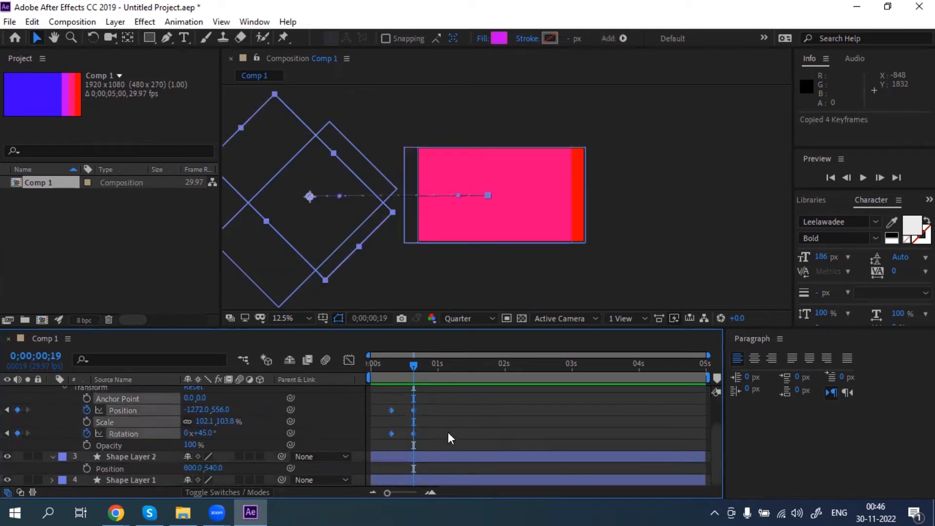
{"action": "left_click", "coordinate": [446, 433]}
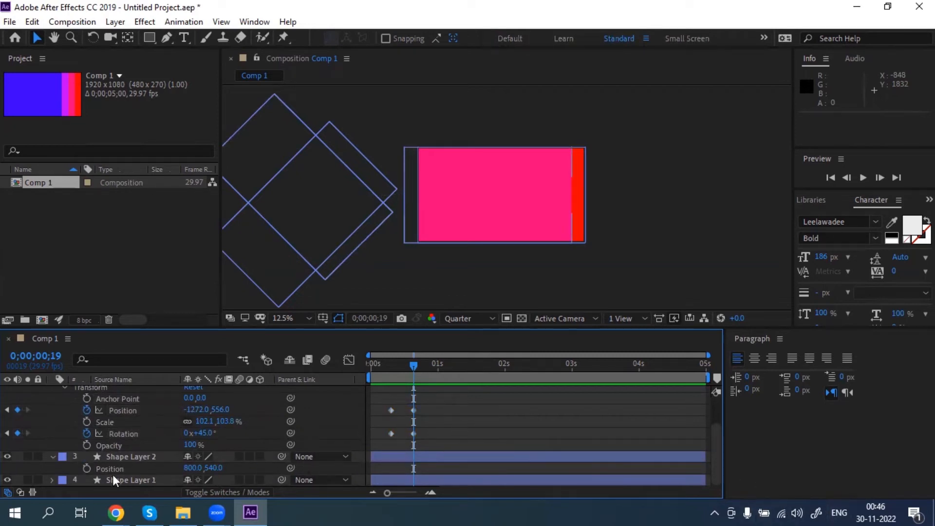
{"action": "left_click", "coordinate": [87, 468]}
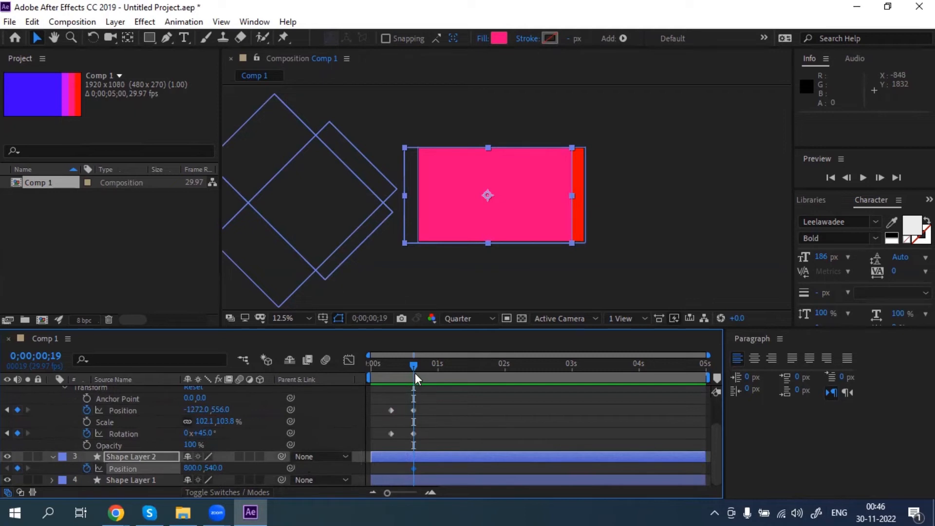
- At 1 second, keyframe the pink rectangle's Position offscreen left at -1624,484
{"action": "left_click_drag", "start_coordinate": [414, 366], "coordinate": [443, 366]}
{"action": "left_click_drag", "start_coordinate": [440, 366], "coordinate": [438, 366]}
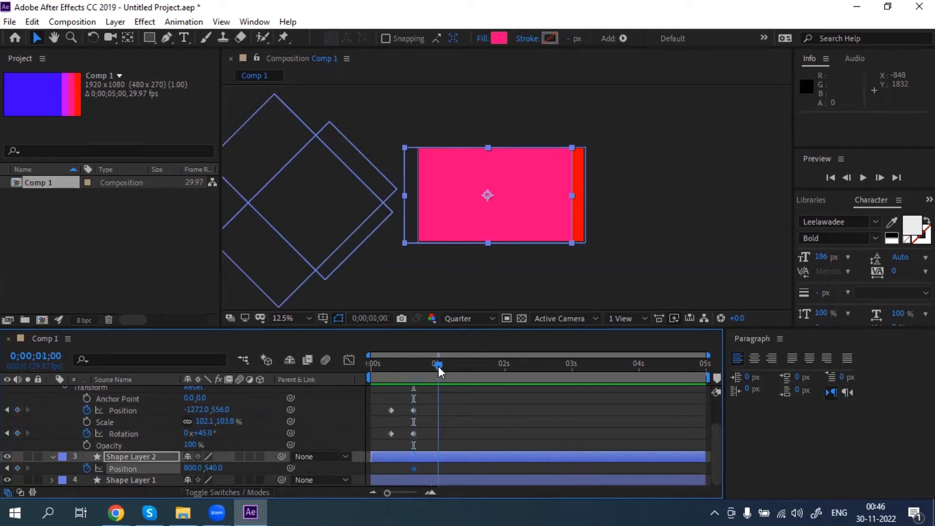
{"action": "left_click", "coordinate": [18, 467]}
{"action": "left_click_drag", "start_coordinate": [536, 218], "coordinate": [331, 217]}
{"action": "key", "text": "Caps_Lock"}
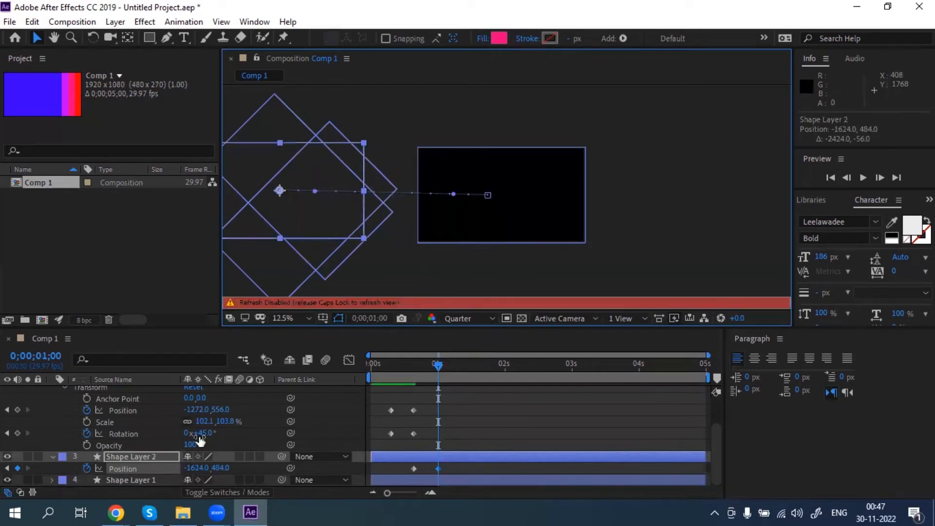
- Start Rotation keyframing on Shape Layer 2 at 1 second
{"action": "left_click", "coordinate": [117, 451]}
{"action": "key", "text": "r"}
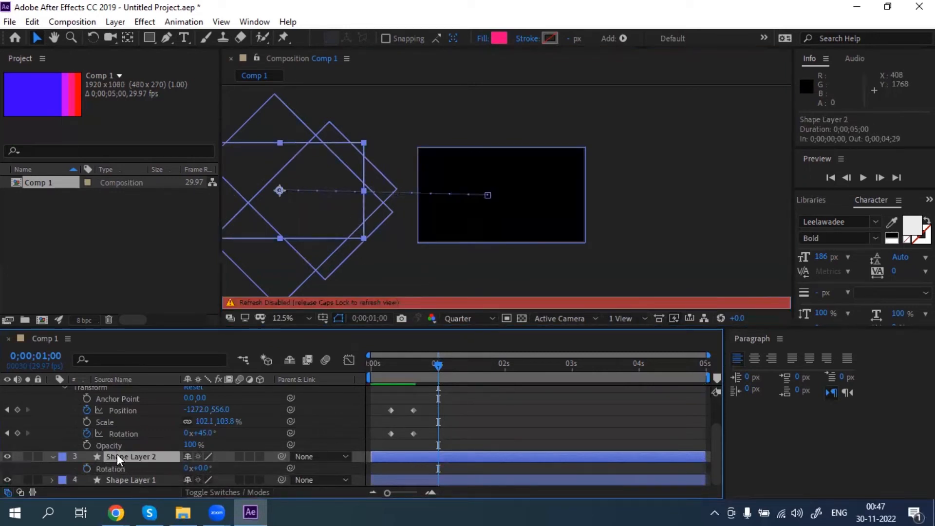
{"action": "left_click", "coordinate": [86, 468]}
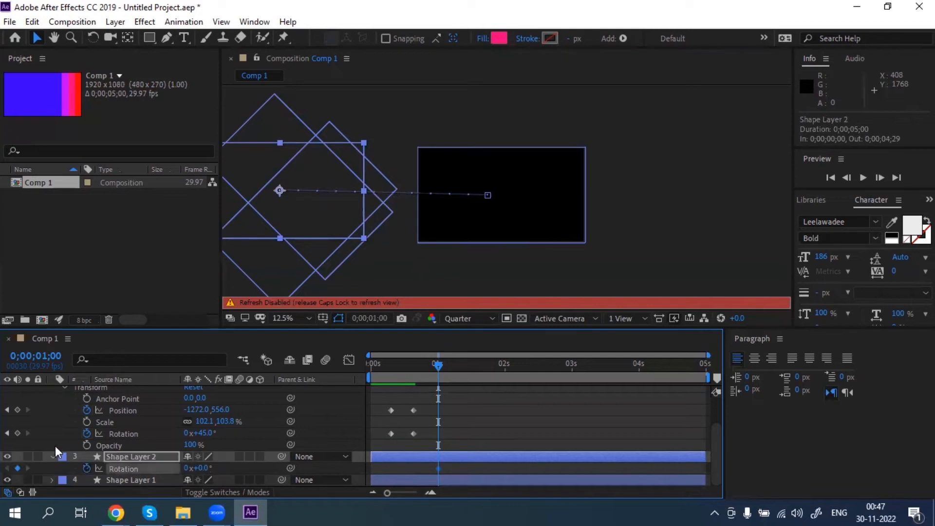
{"action": "left_click", "coordinate": [6, 433]}
- Add a 0° Rotation keyframe at 0;00;00;19 and set -45° at 1 second for Shape Layer 2
{"action": "key", "text": "Caps_Lock"}
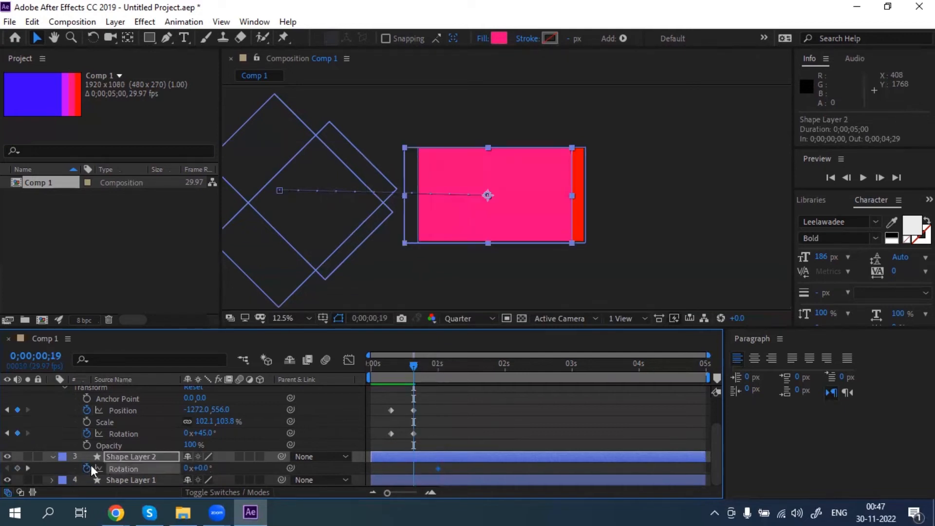
{"action": "left_click", "coordinate": [17, 467]}
{"action": "left_click", "coordinate": [27, 467]}
{"action": "key", "text": "Caps_Lock"}
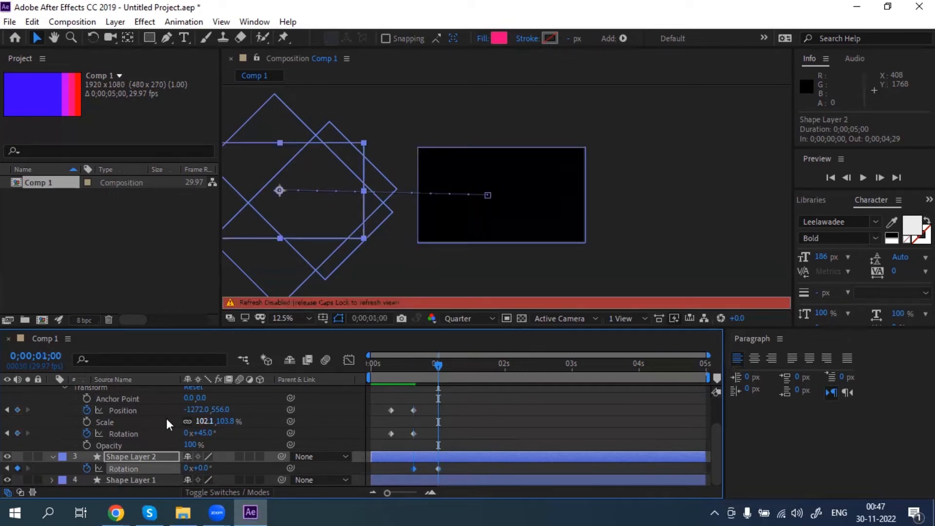
{"action": "key", "text": "Caps_Lock"}
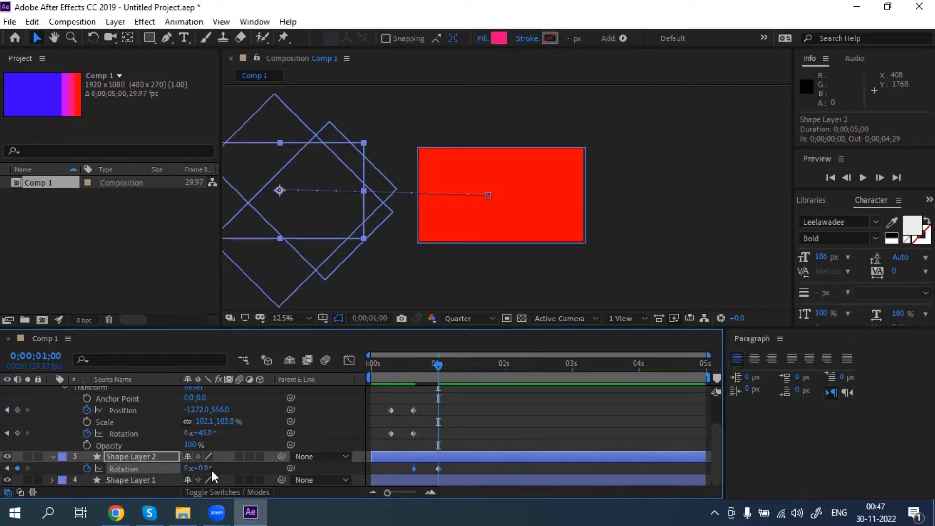
{"action": "left_click", "coordinate": [202, 468]}
{"action": "key", "text": "BackSpace"}
{"action": "type", "text": "-45"}
{"action": "key", "text": "Return"}
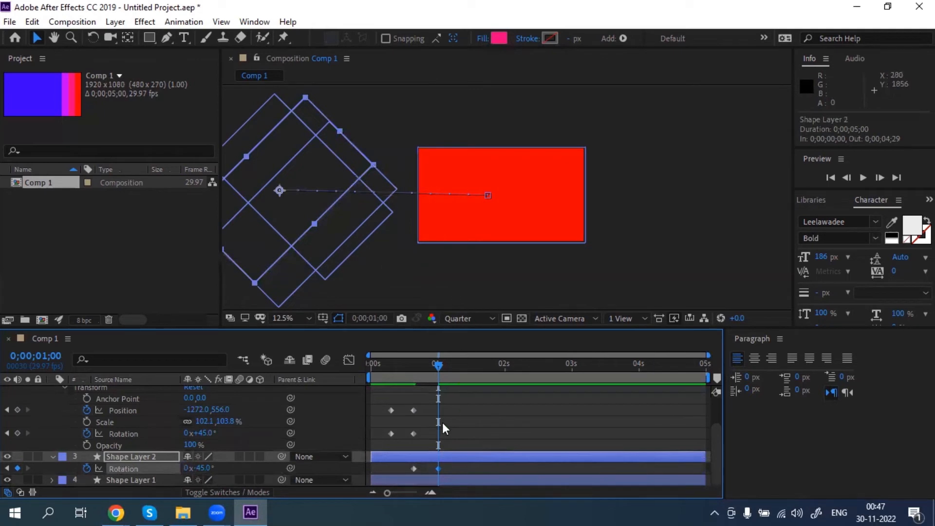
{"action": "scroll", "coordinate": [55, 446], "scroll_direction": "up", "scroll_amount": 3}
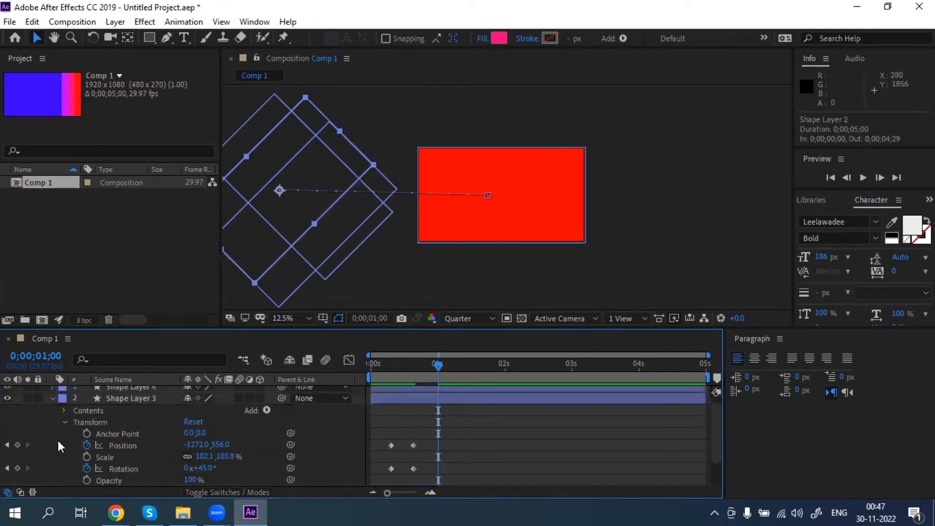
- Collapse the other layers, select Shape Layer 1 and show only its Position property
{"action": "left_click", "coordinate": [52, 398]}
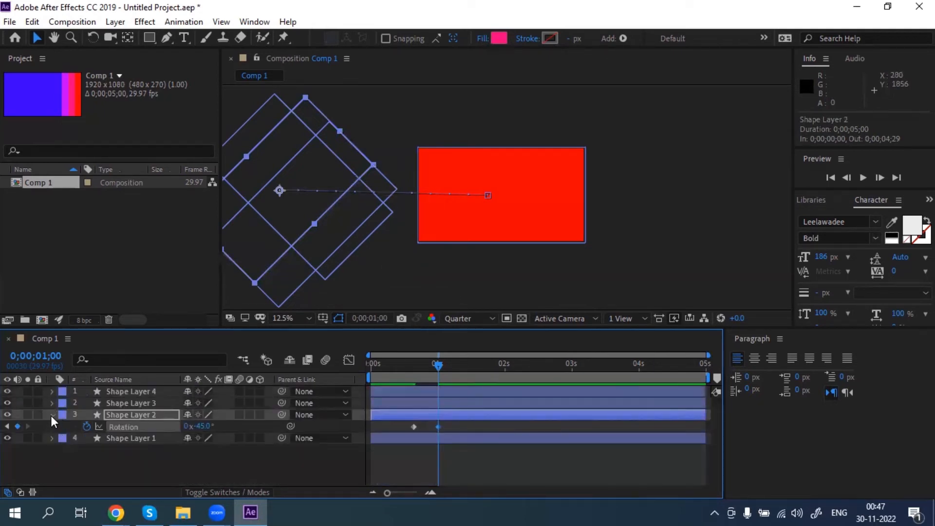
{"action": "left_click", "coordinate": [52, 414]}
{"action": "left_click", "coordinate": [52, 426]}
{"action": "left_click", "coordinate": [51, 414]}
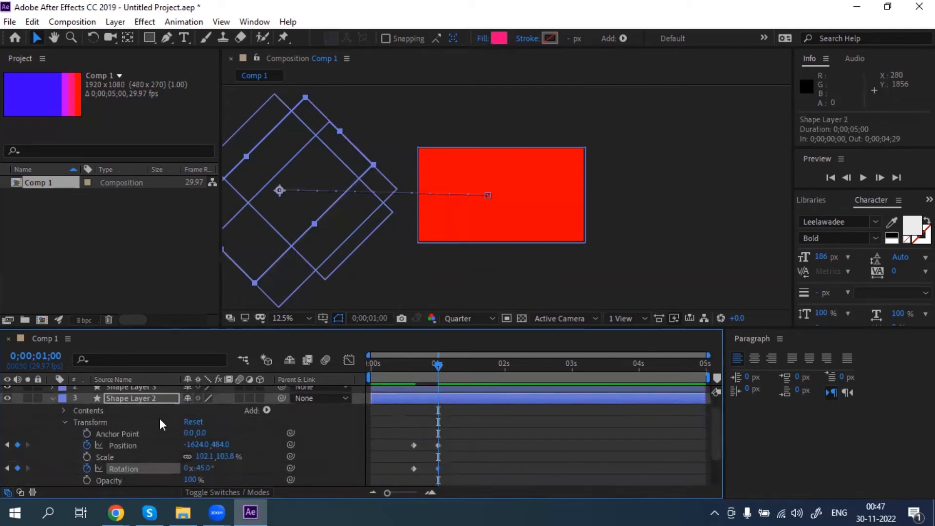
{"action": "scroll", "coordinate": [404, 444], "scroll_direction": "down", "scroll_amount": 2}
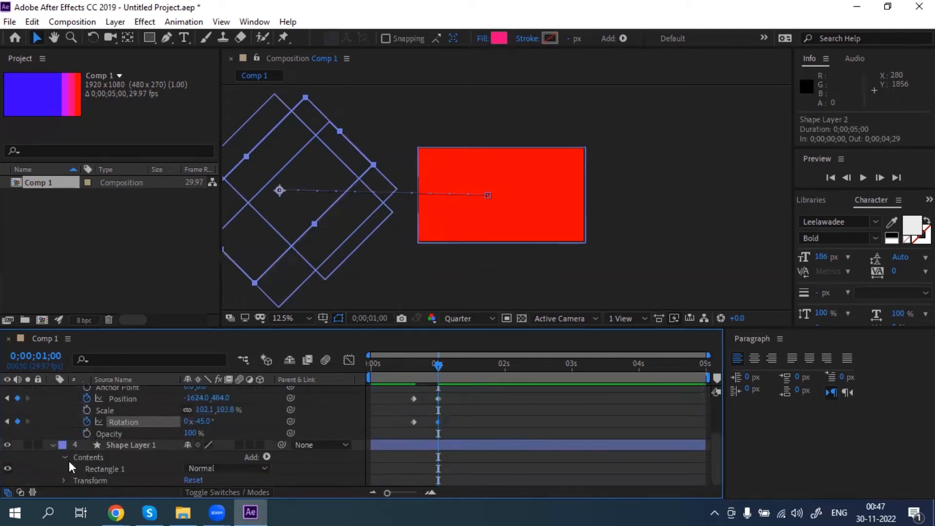
{"action": "left_click", "coordinate": [57, 447]}
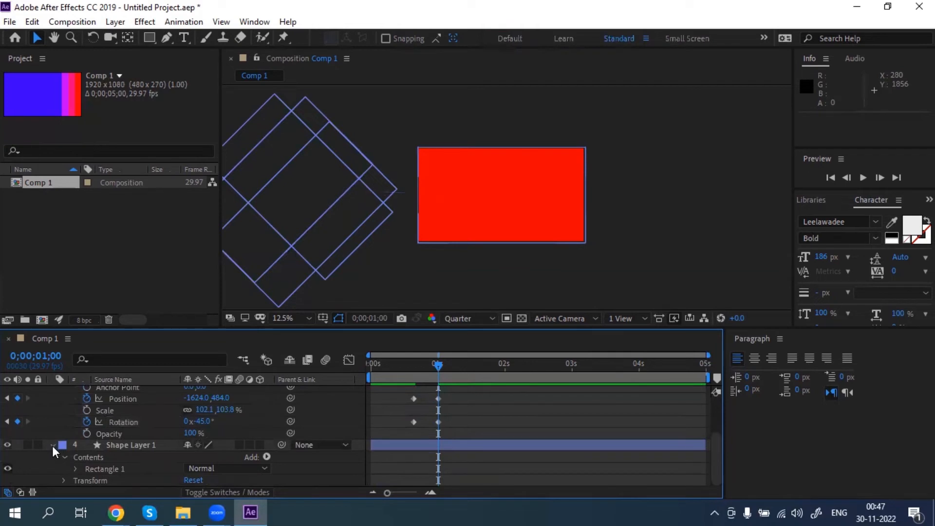
{"action": "left_click", "coordinate": [52, 445]}
{"action": "left_click", "coordinate": [125, 446]}
{"action": "left_click", "coordinate": [124, 479]}
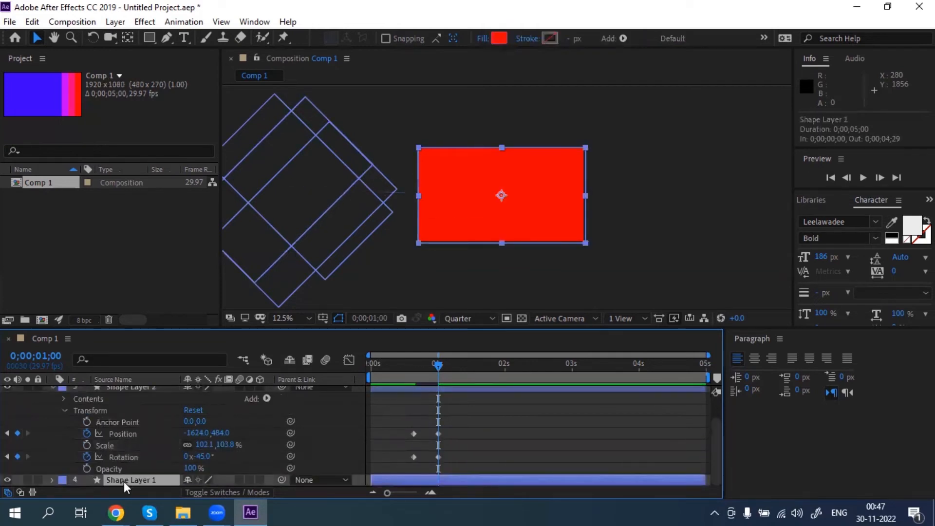
{"action": "key", "text": "p"}
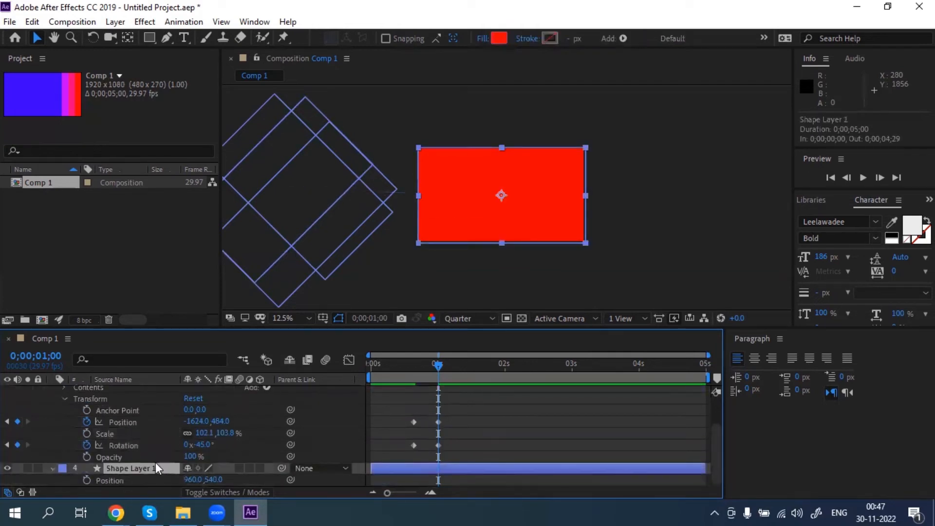
- Keyframe the red rectangle's Position at 1 second and drag it offscreen left at 0;00;01;09
{"action": "left_click", "coordinate": [87, 479]}
{"action": "left_click_drag", "start_coordinate": [444, 370], "coordinate": [460, 363]}
{"action": "left_click", "coordinate": [18, 480]}
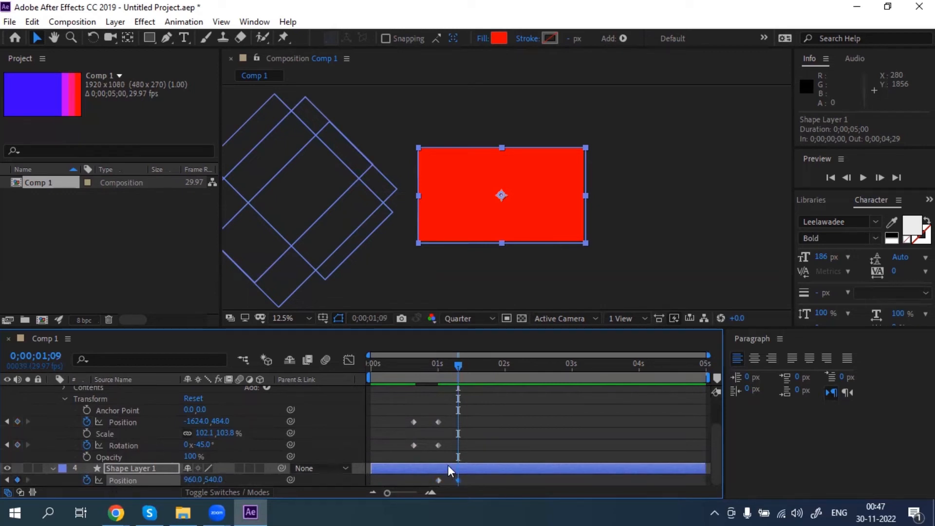
{"action": "left_click_drag", "start_coordinate": [551, 227], "coordinate": [314, 226]}
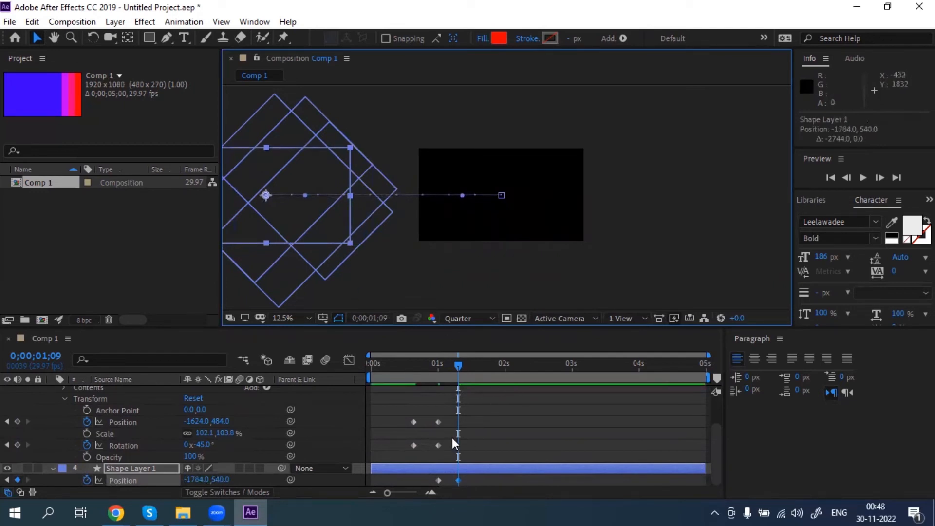
- Add Rotation keyframes at 1 second and 0;00;01;09, setting 45° at 0;00;01;09
{"action": "left_click", "coordinate": [124, 469]}
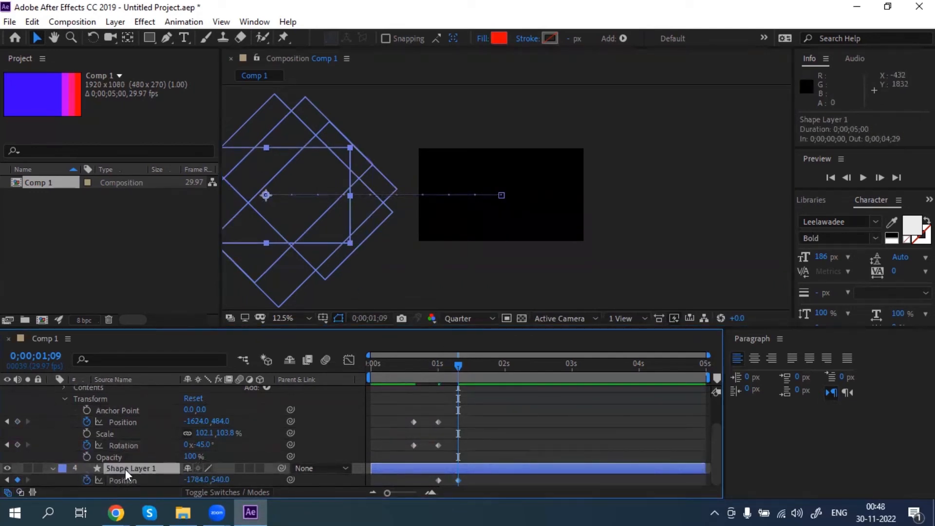
{"action": "key", "text": "r"}
{"action": "left_click", "coordinate": [86, 480]}
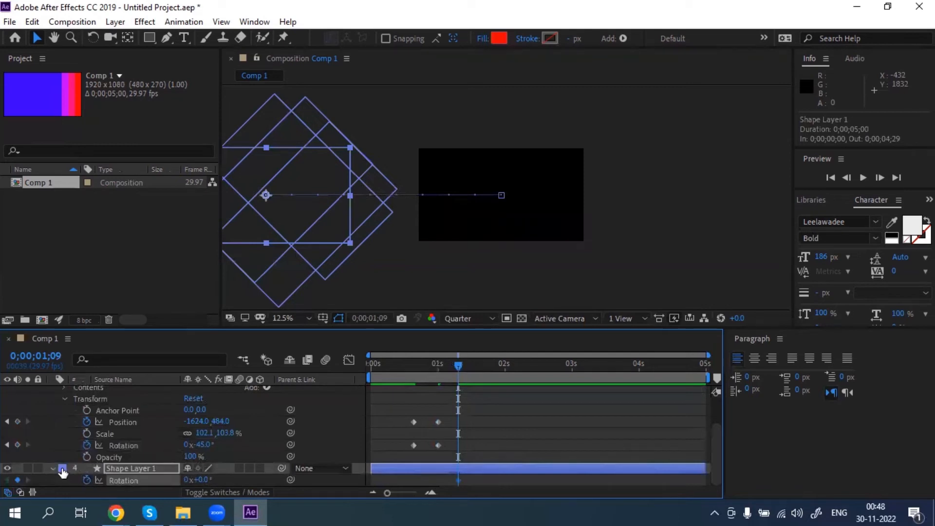
{"action": "left_click", "coordinate": [7, 445]}
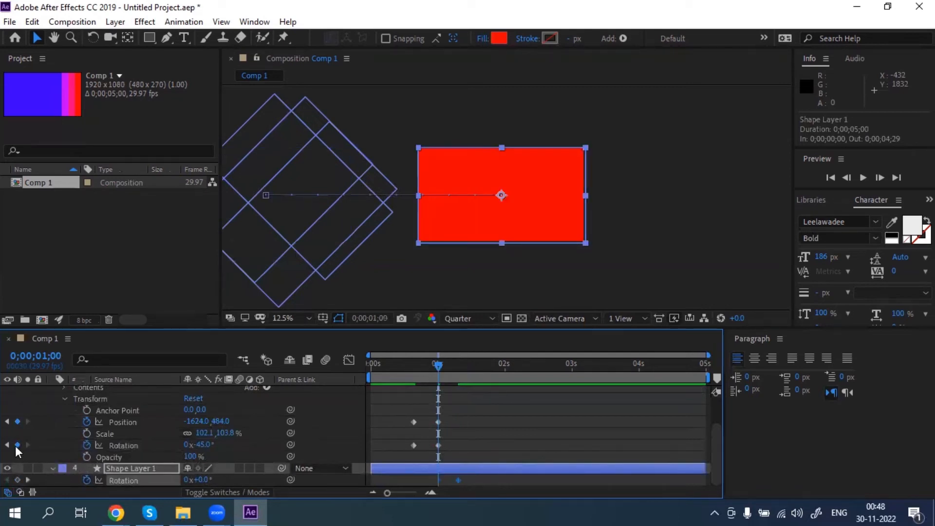
{"action": "left_click", "coordinate": [19, 479]}
{"action": "left_click", "coordinate": [28, 479]}
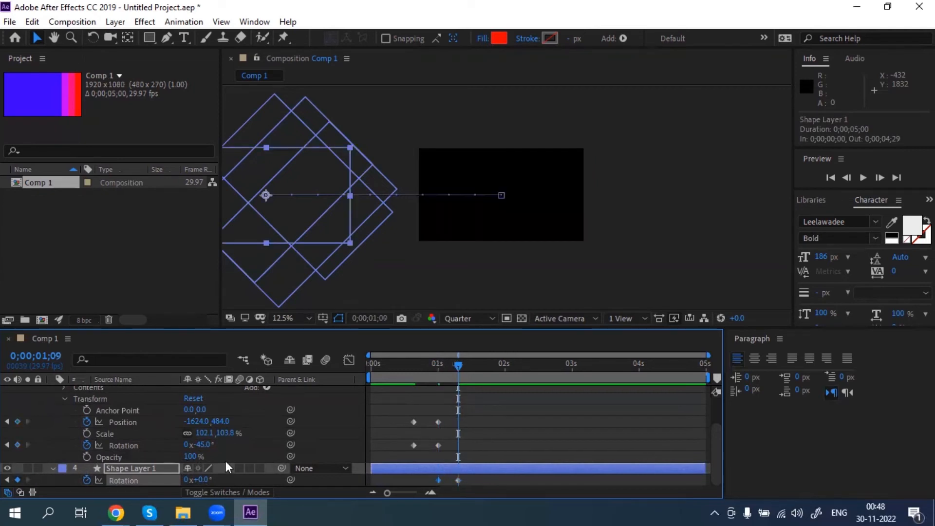
{"action": "left_click", "coordinate": [199, 444]}
{"action": "type", "text": "45"}
{"action": "left_click", "coordinate": [279, 446]}
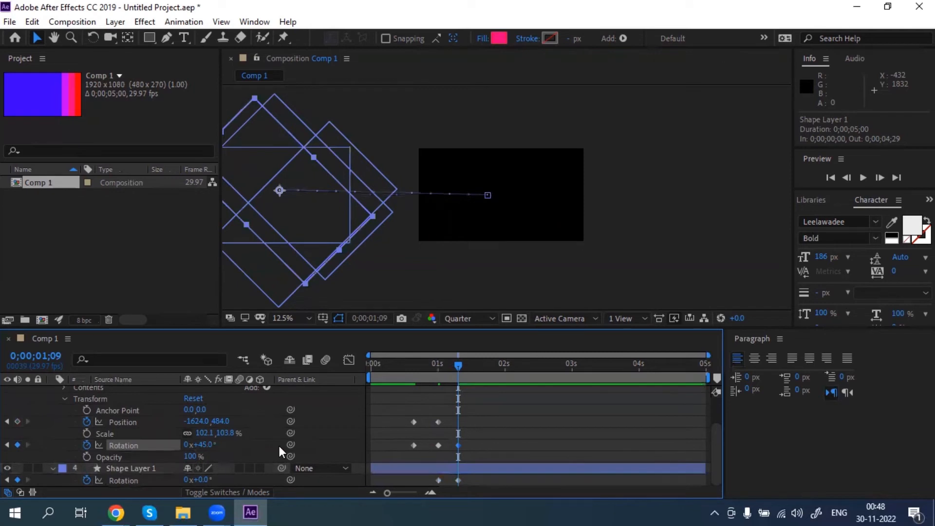
{"action": "left_click_drag", "start_coordinate": [458, 367], "coordinate": [358, 344]}
{"action": "left_click", "coordinate": [596, 253]}
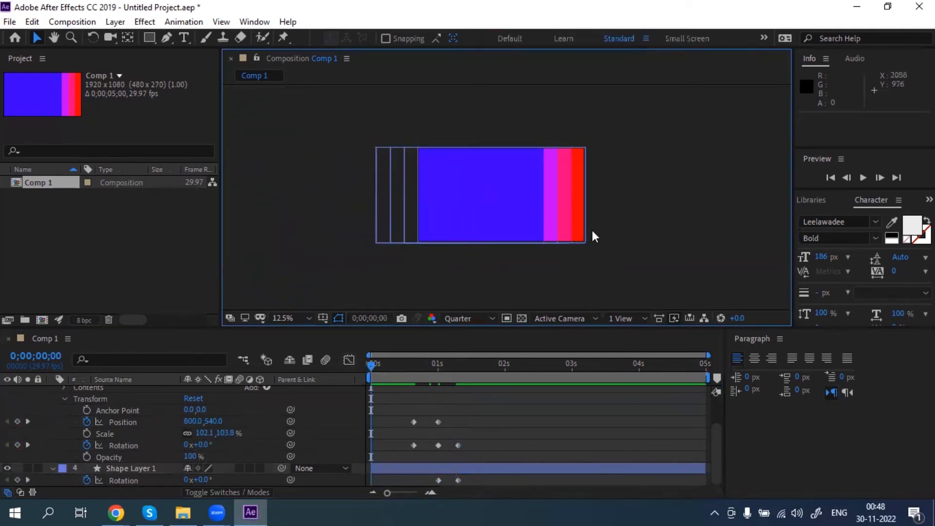
{"action": "key", "text": "period"}
{"action": "key", "text": "space"}
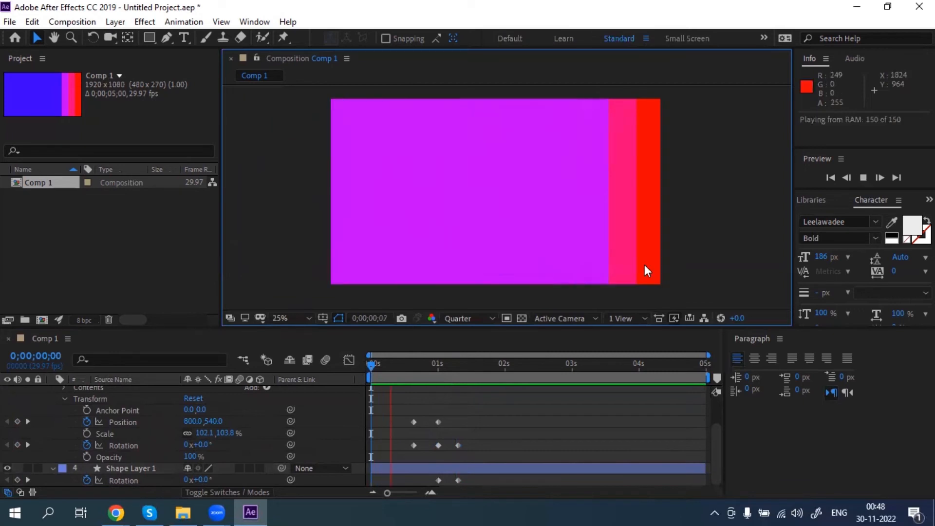
{"action": "key", "text": "space"}
{"action": "left_click_drag", "start_coordinate": [463, 368], "coordinate": [347, 366]}
{"action": "key", "text": "space"}
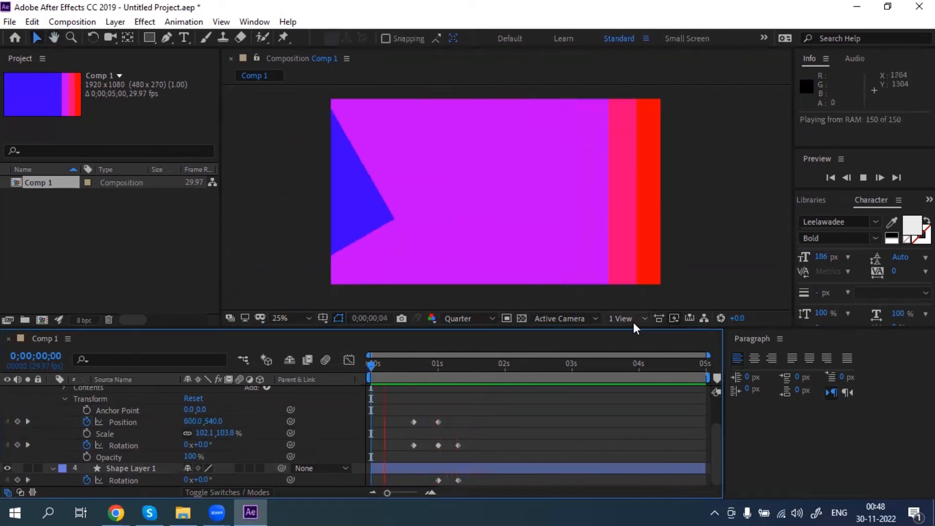
{"action": "key", "text": "space"}
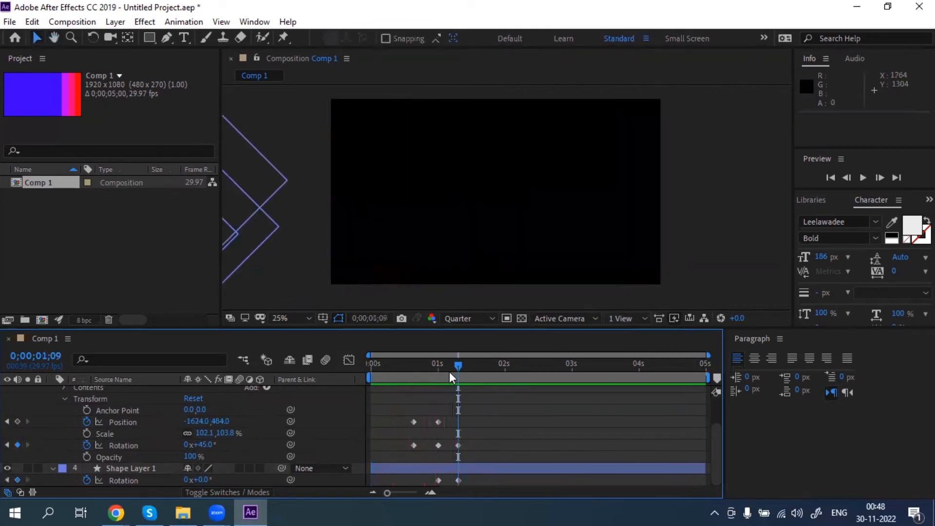
{"action": "mouse_move", "coordinate": [457, 366]}
{"action": "left_mouse_down"}
{"action": "mouse_move", "coordinate": [434, 370]}
{"action": "mouse_move", "coordinate": [452, 372]}
{"action": "left_mouse_up"}
{"action": "scroll", "coordinate": [80, 425], "scroll_direction": "up", "scroll_amount": 2}
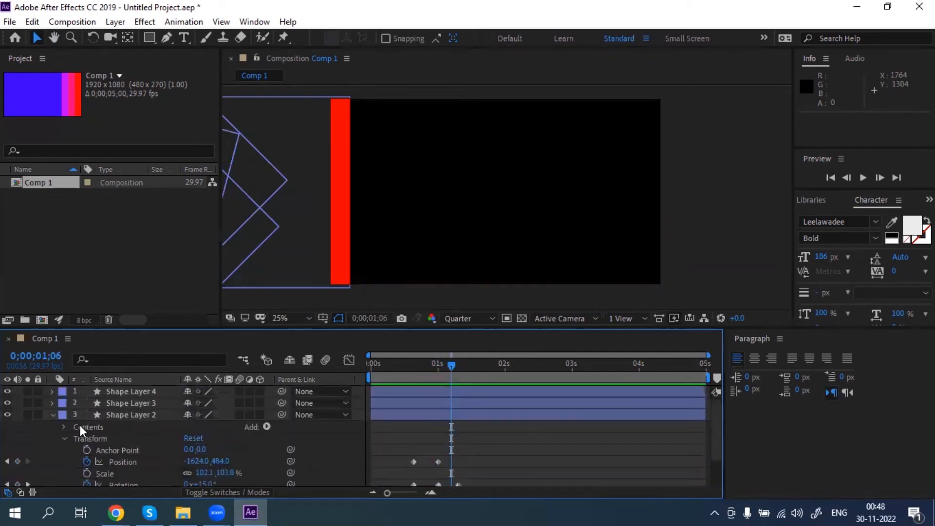
- Collapse the shape layers and add a new text layer reading 'Welcome'
{"action": "left_click", "coordinate": [53, 414]}
{"action": "left_click", "coordinate": [51, 426]}
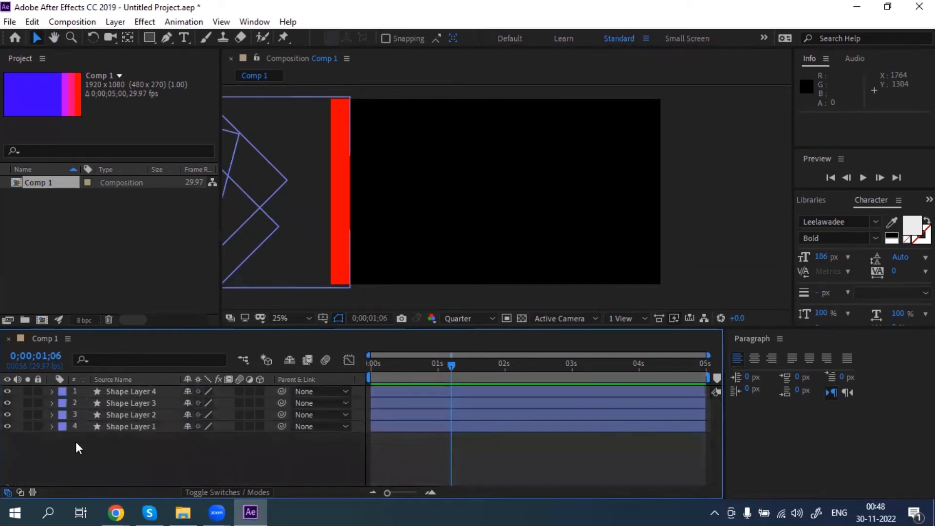
{"action": "right_click", "coordinate": [141, 453]}
{"action": "mouse_move", "coordinate": [247, 306]}
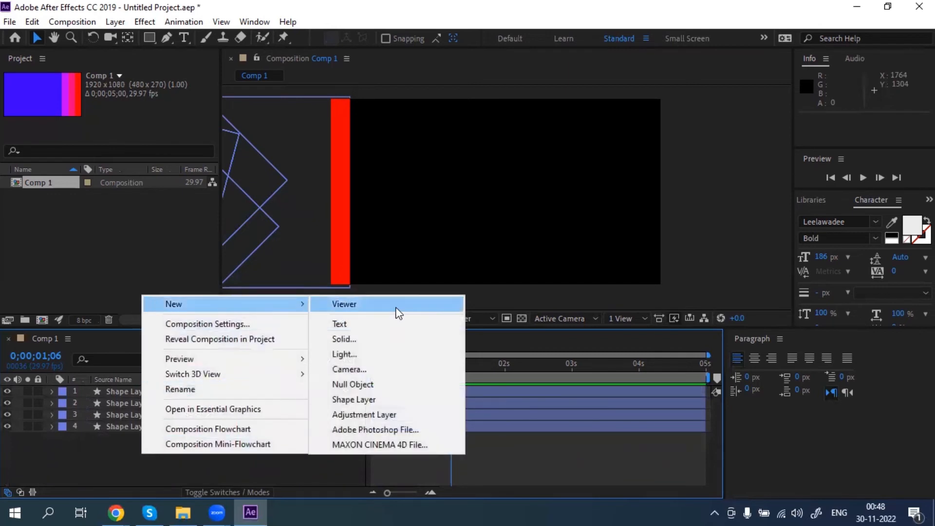
{"action": "left_click", "coordinate": [414, 322]}
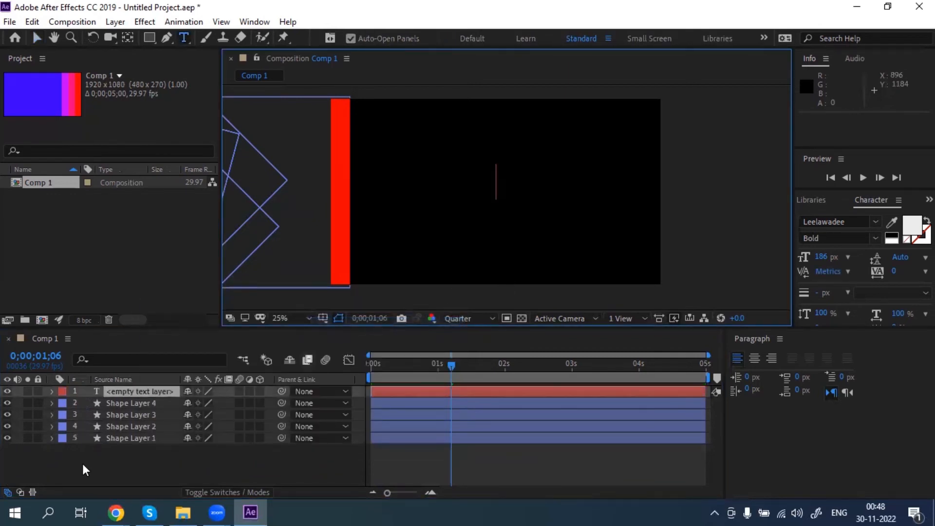
{"action": "type", "text": "Welcome"}
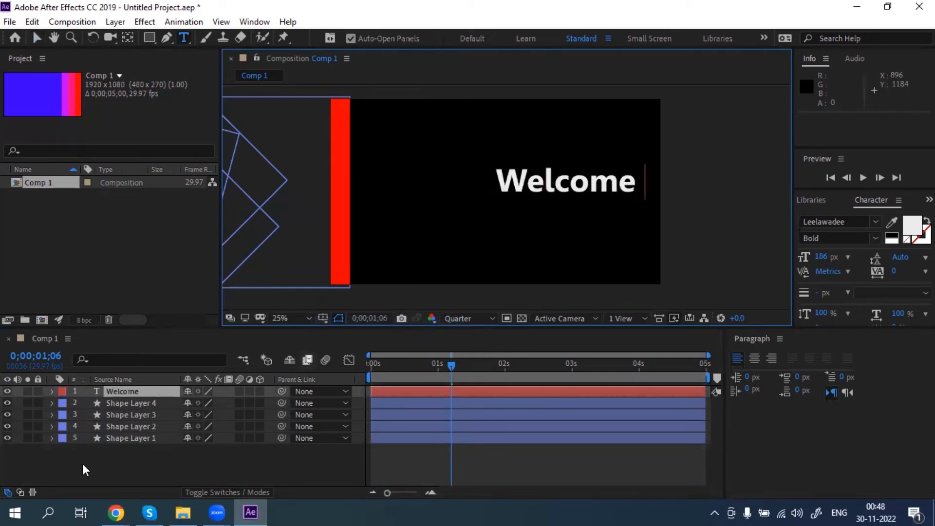
{"action": "type", "text": " To Animat"}
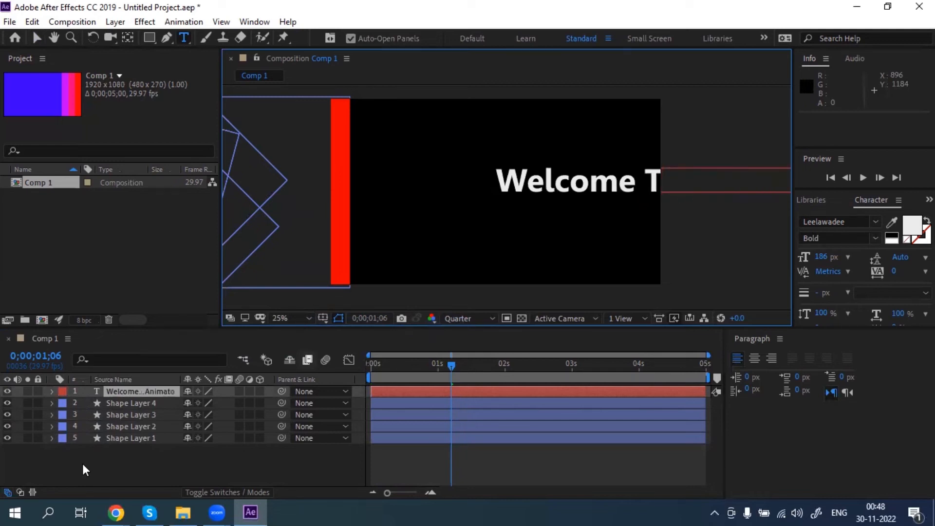
{"action": "key", "text": "BackSpace"}
{"action": "key", "text": "BackSpace"}
{"action": "key", "text": "BackSpace"}
{"action": "key", "text": "BackSpace"}
{"action": "key", "text": "BackSpace"}
{"action": "key", "text": "BackSpace"}
{"action": "key", "text": "BackSpace"}
{"action": "key", "text": "BackSpace"}
{"action": "key", "text": "BackSpace"}
{"action": "key", "text": "BackSpace"}
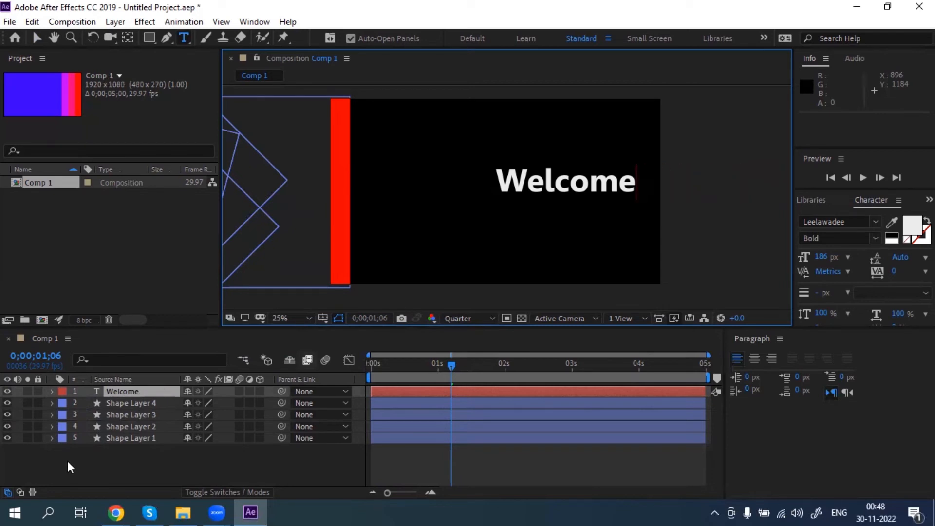
- Set the Welcome text's font size to 200 px in the Character panel
{"action": "key", "text": "ctrl+a"}
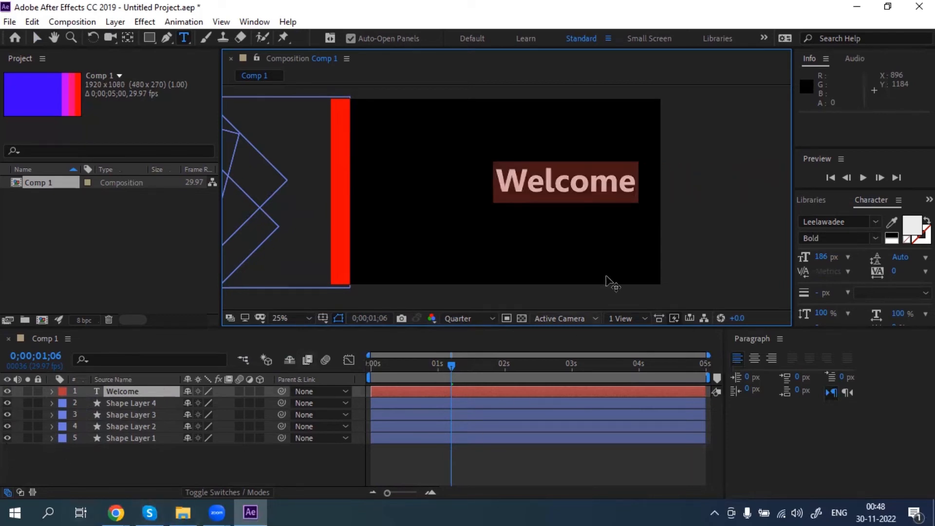
{"action": "left_click", "coordinate": [820, 258]}
{"action": "type", "text": "200"}
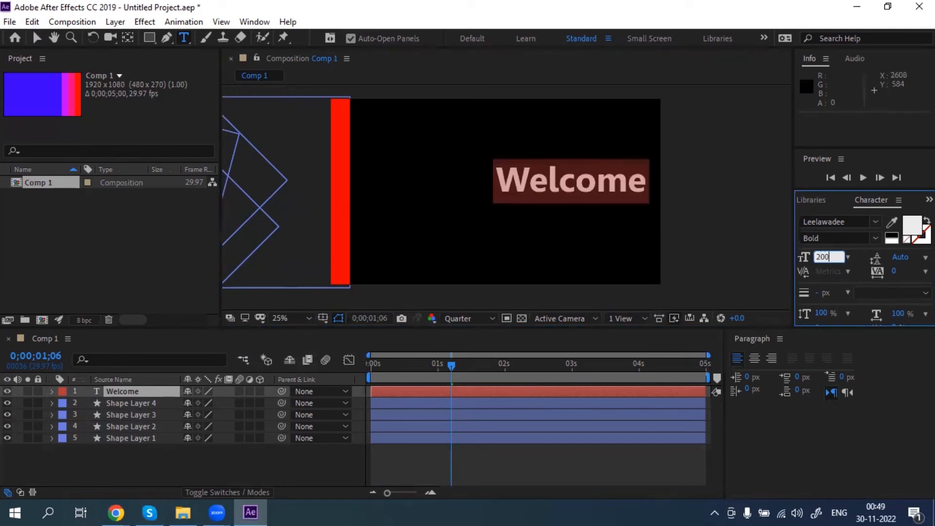
{"action": "key", "text": "Return"}
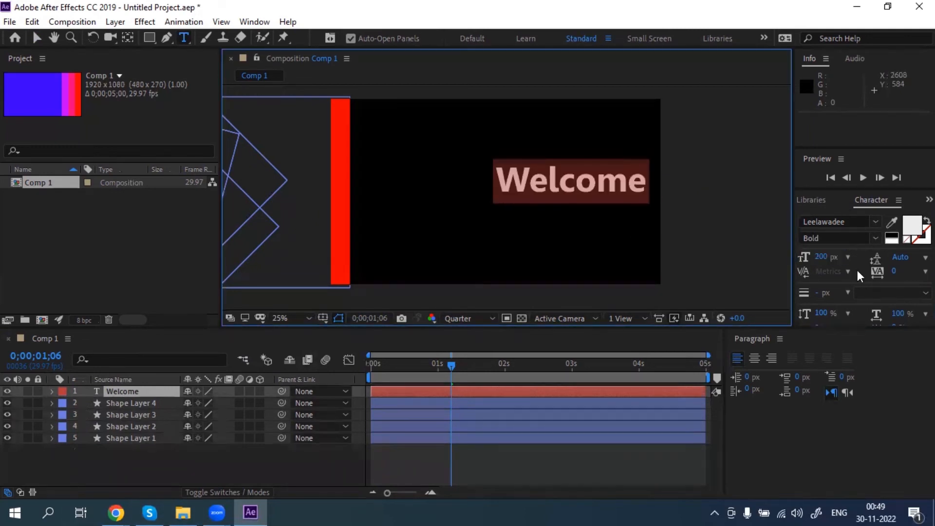
{"action": "left_click", "coordinate": [34, 39]}
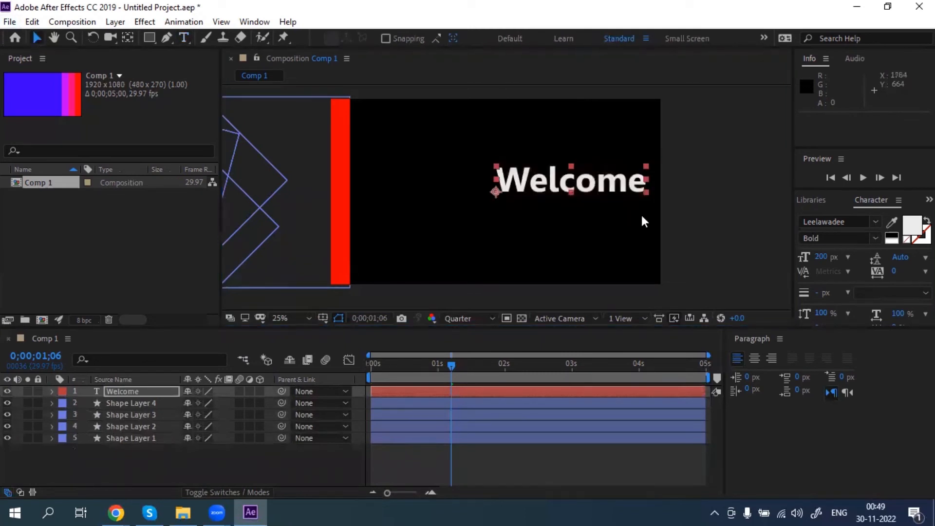
- Move the Welcome text off-frame to the left, slightly lower, at Position -928,648
{"action": "left_click_drag", "start_coordinate": [592, 190], "coordinate": [450, 191]}
{"action": "key", "text": "h"}
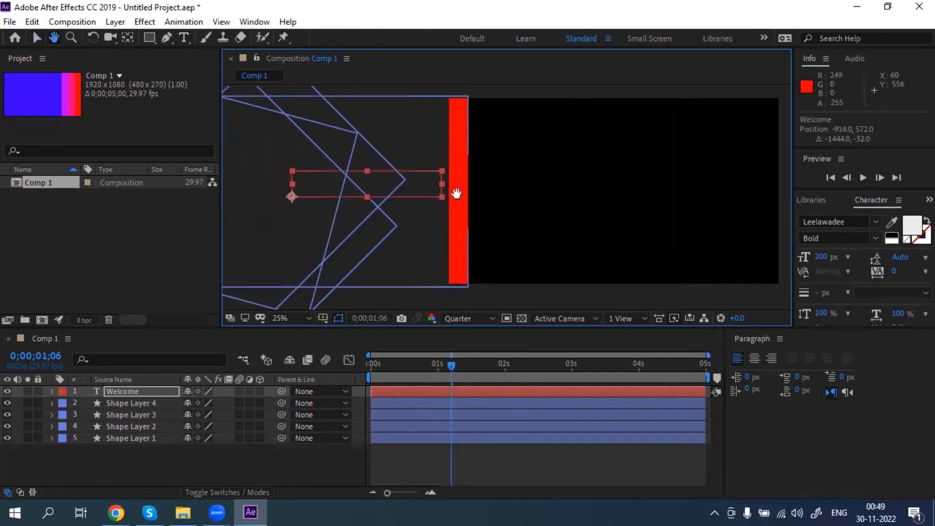
{"action": "key", "text": "v"}
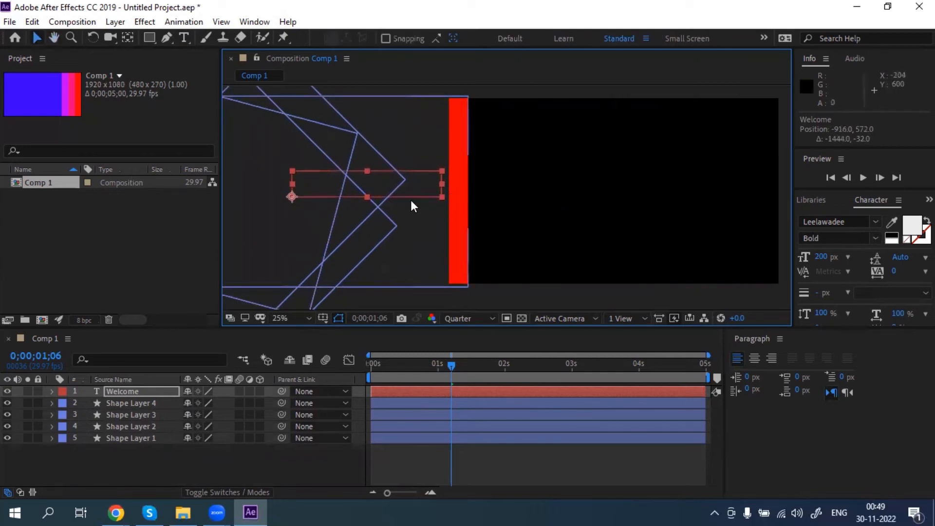
{"action": "left_click_drag", "start_coordinate": [421, 189], "coordinate": [419, 202]}
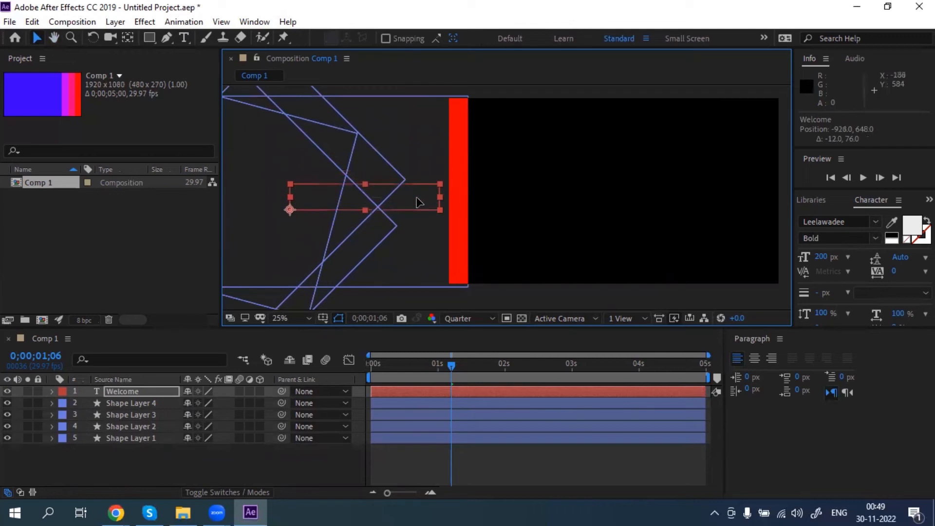
{"action": "key", "text": "h"}
{"action": "left_click_drag", "start_coordinate": [555, 207], "coordinate": [512, 198]}
{"action": "key", "text": "v"}
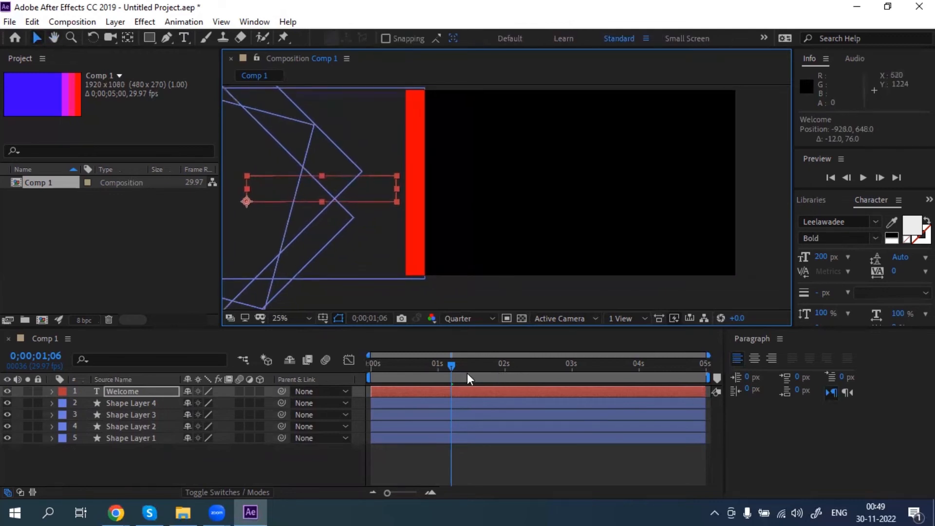
- Check Shape Layer 1's exit keyframes at 0;00;01;09, park time at 0;00;01;00, and select Welcome
{"action": "left_click", "coordinate": [52, 437]}
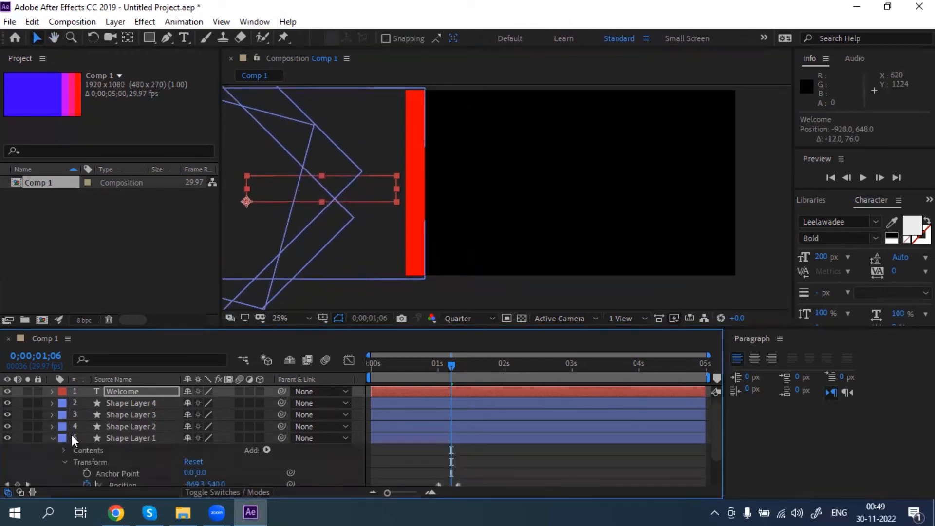
{"action": "scroll", "coordinate": [71, 434], "scroll_direction": "down", "scroll_amount": 3}
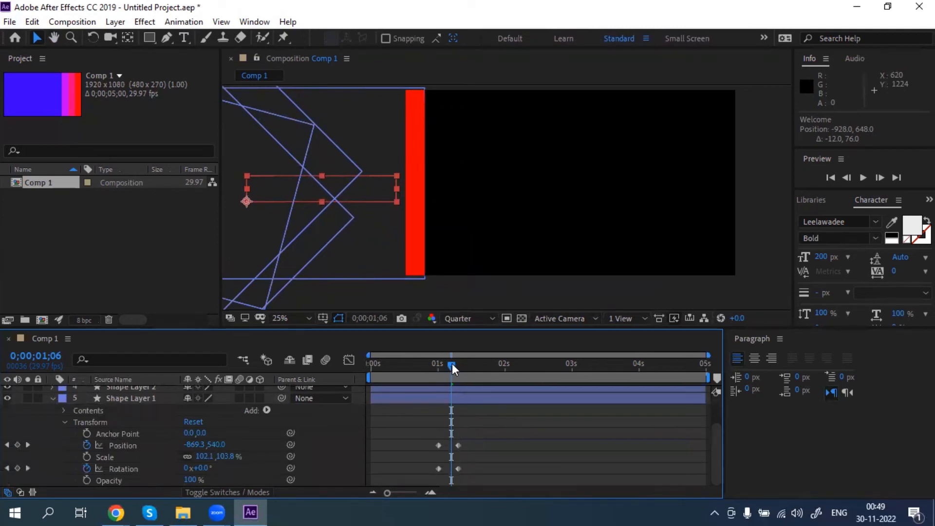
{"action": "left_click_drag", "start_coordinate": [452, 363], "coordinate": [455, 363]}
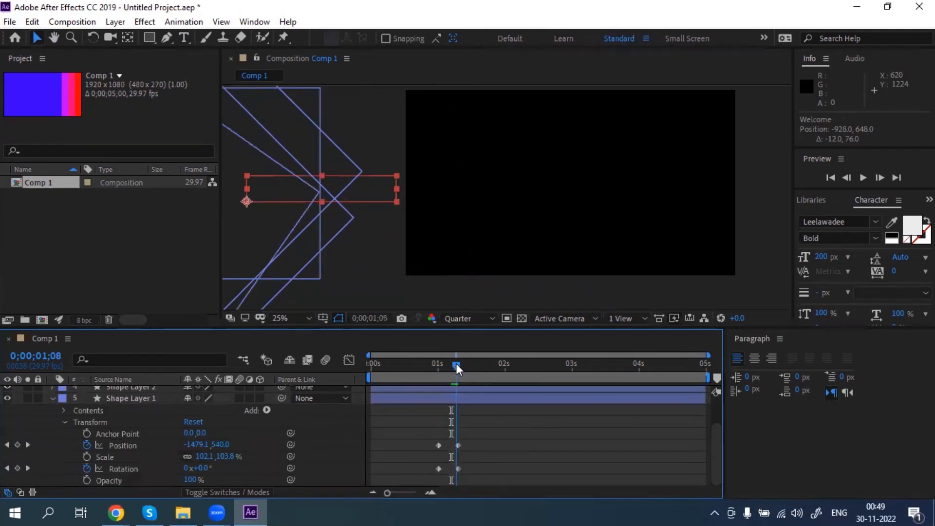
{"action": "left_click_drag", "start_coordinate": [456, 363], "coordinate": [458, 364]}
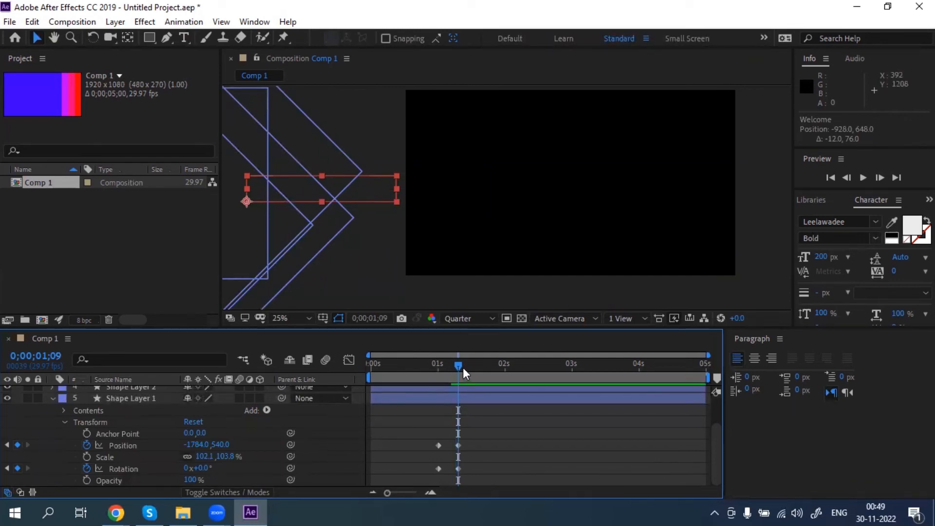
{"action": "left_click_drag", "start_coordinate": [457, 364], "coordinate": [436, 367]}
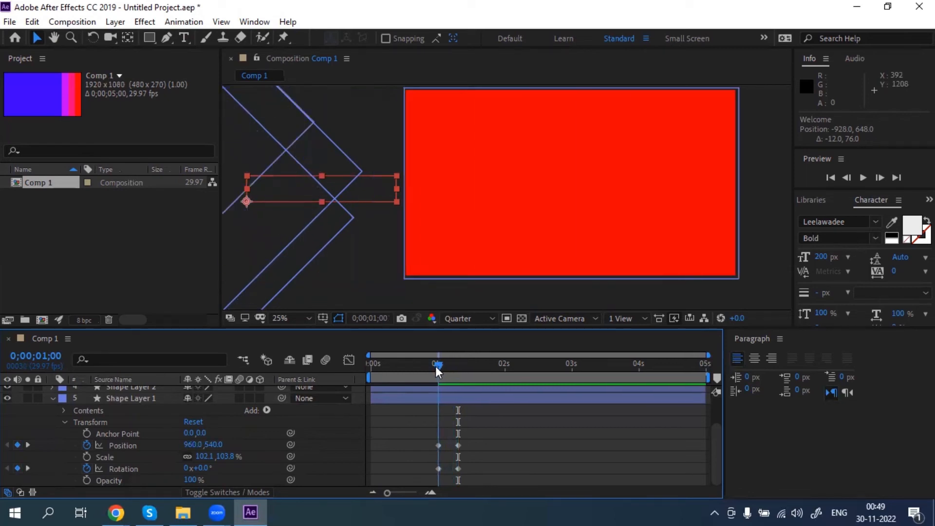
{"action": "scroll", "coordinate": [443, 463], "scroll_direction": "up", "scroll_amount": 2}
{"action": "left_click", "coordinate": [442, 394]}
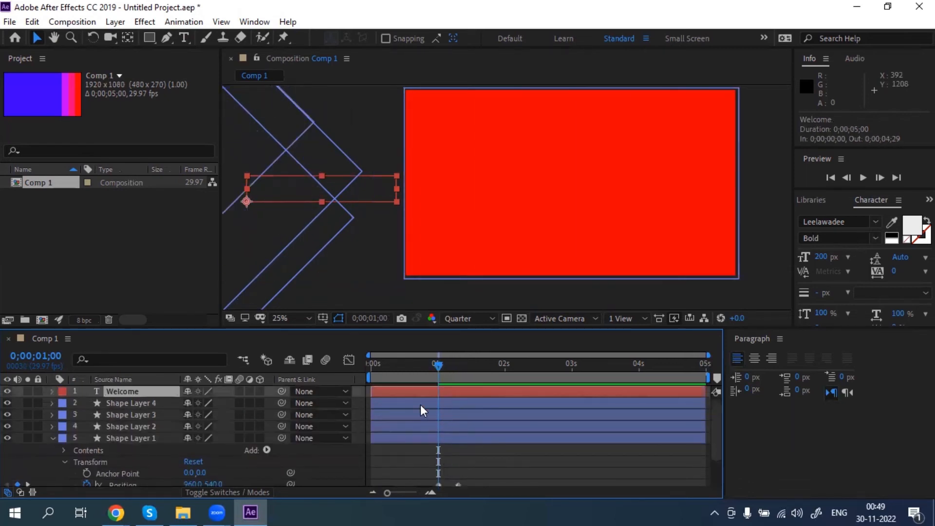
- Add a starting Position keyframe for Welcome at 0;00;01;00, at -928,648
{"action": "left_click", "coordinate": [51, 391]}
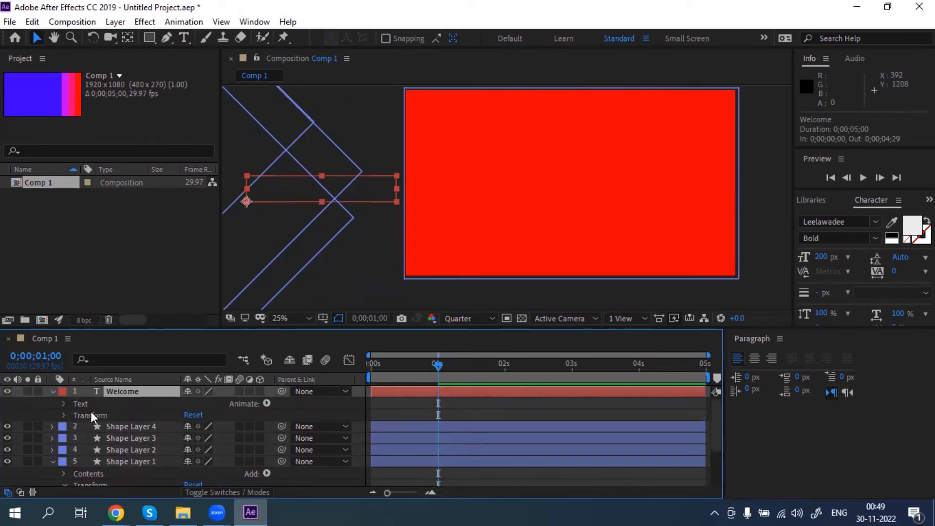
{"action": "left_click", "coordinate": [51, 391]}
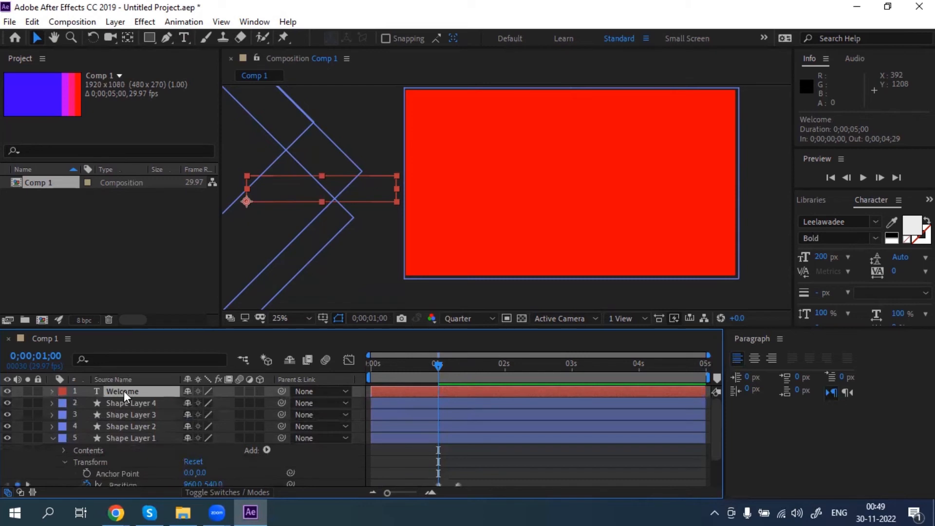
{"action": "key", "text": "p"}
{"action": "left_click", "coordinate": [86, 404]}
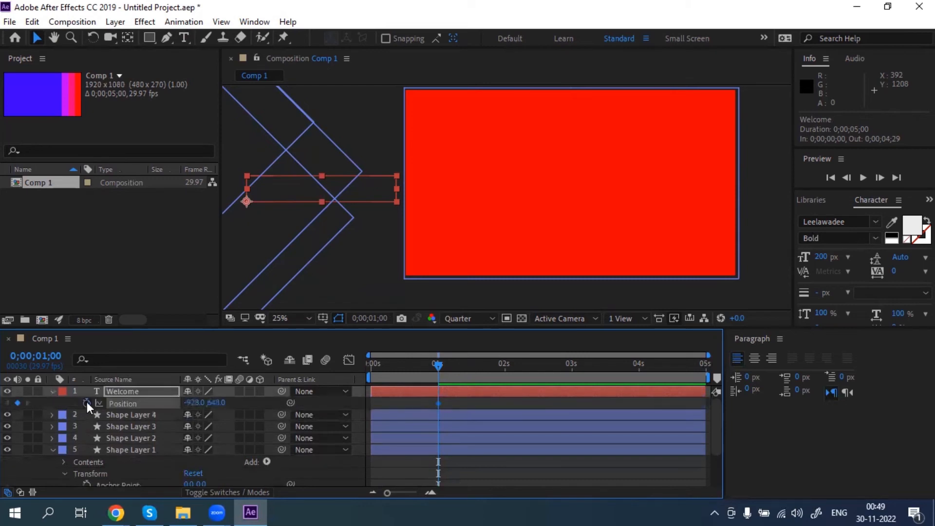
- Check Shape Layer 4's keyframes, then jump to the next keyframe at 0;00;01;09
{"action": "left_click", "coordinate": [51, 417]}
{"action": "scroll", "coordinate": [51, 418], "scroll_direction": "down", "scroll_amount": 1}
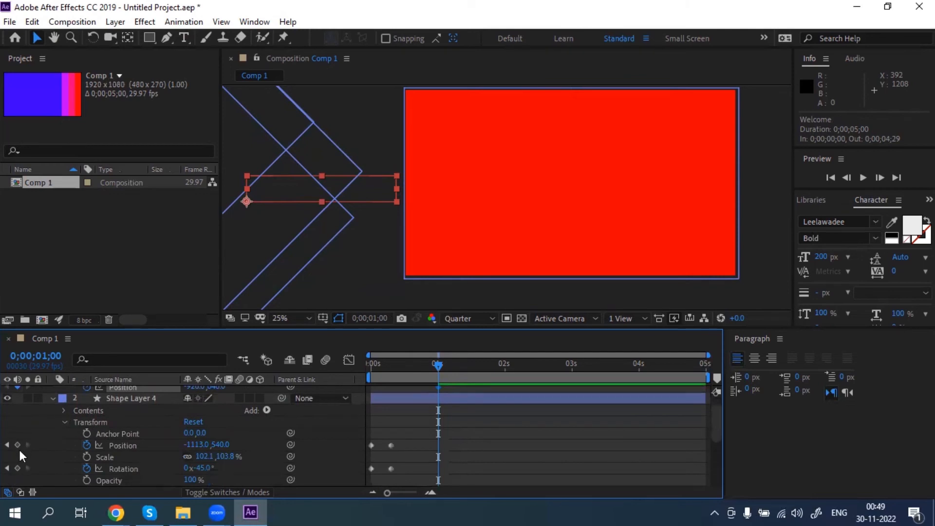
{"action": "scroll", "coordinate": [34, 458], "scroll_direction": "down", "scroll_amount": 4}
{"action": "scroll", "coordinate": [34, 458], "scroll_direction": "up", "scroll_amount": 4}
{"action": "scroll", "coordinate": [36, 424], "scroll_direction": "up", "scroll_amount": 1}
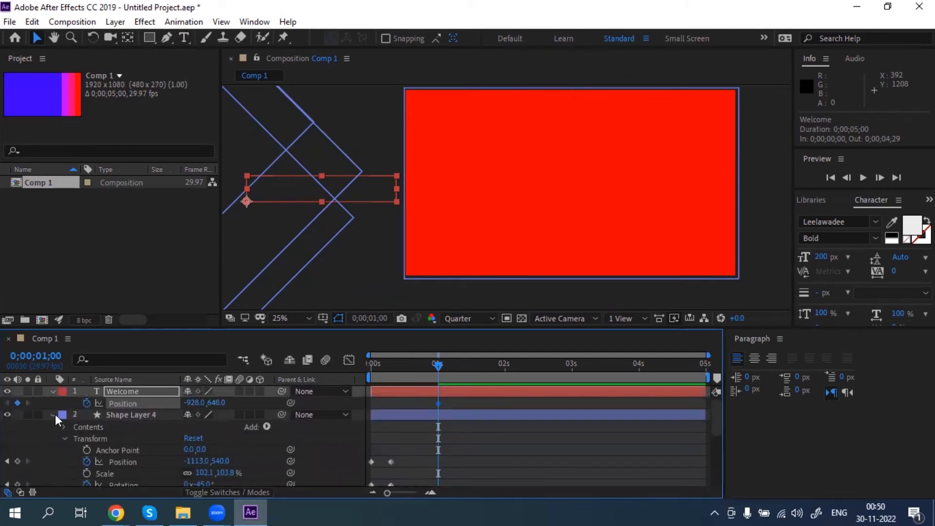
{"action": "left_click", "coordinate": [52, 415]}
{"action": "scroll", "coordinate": [34, 457], "scroll_direction": "down", "scroll_amount": 2}
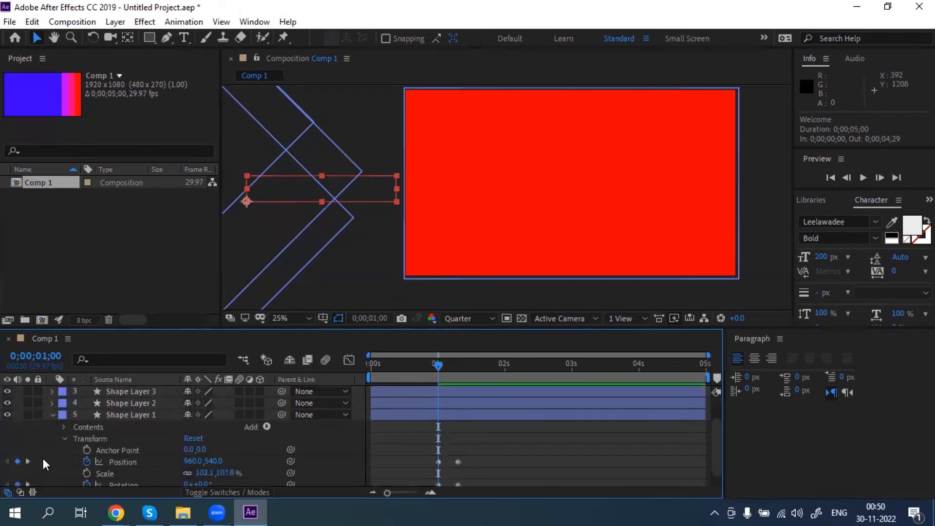
{"action": "left_click", "coordinate": [28, 461]}
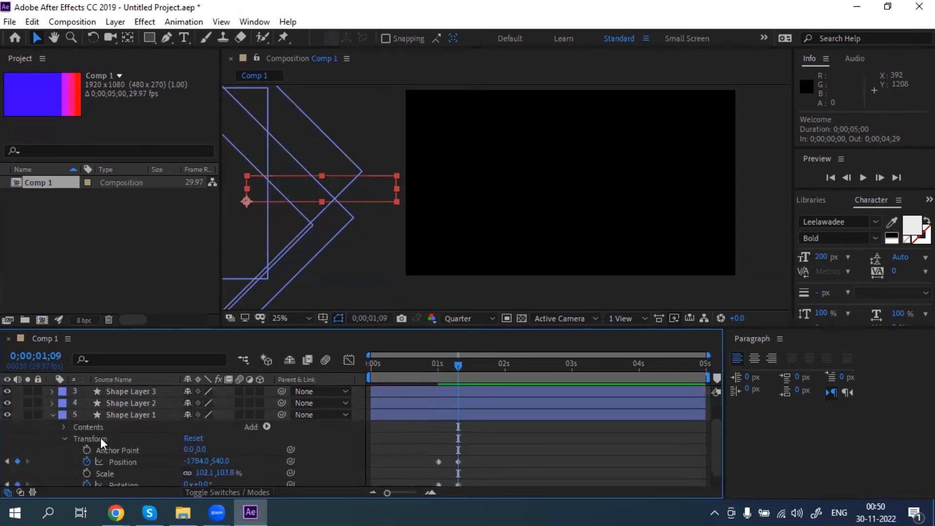
{"action": "scroll", "coordinate": [100, 437], "scroll_direction": "up", "scroll_amount": 2}
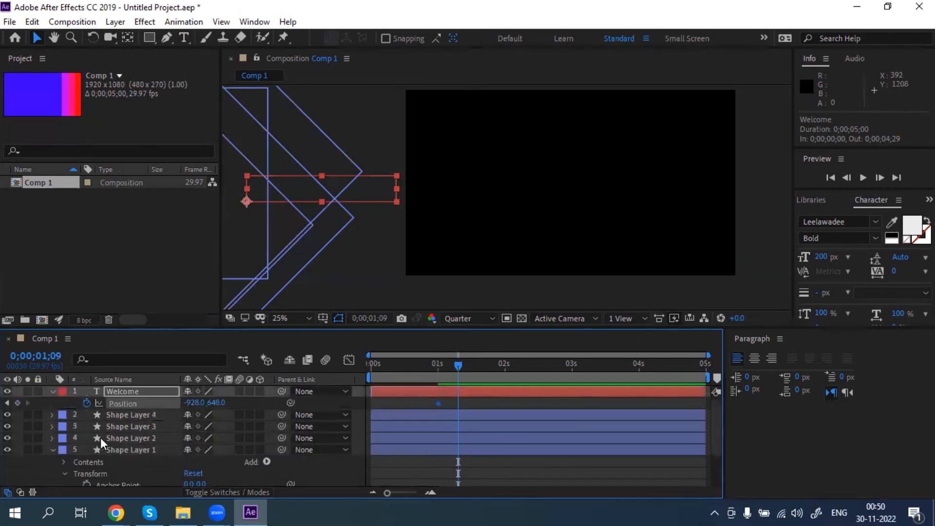
- Key Welcome's Position at 0;00;01;09 with the text slid into frame at 528,628
{"action": "left_click", "coordinate": [18, 402]}
{"action": "left_click_drag", "start_coordinate": [376, 192], "coordinate": [621, 188]}
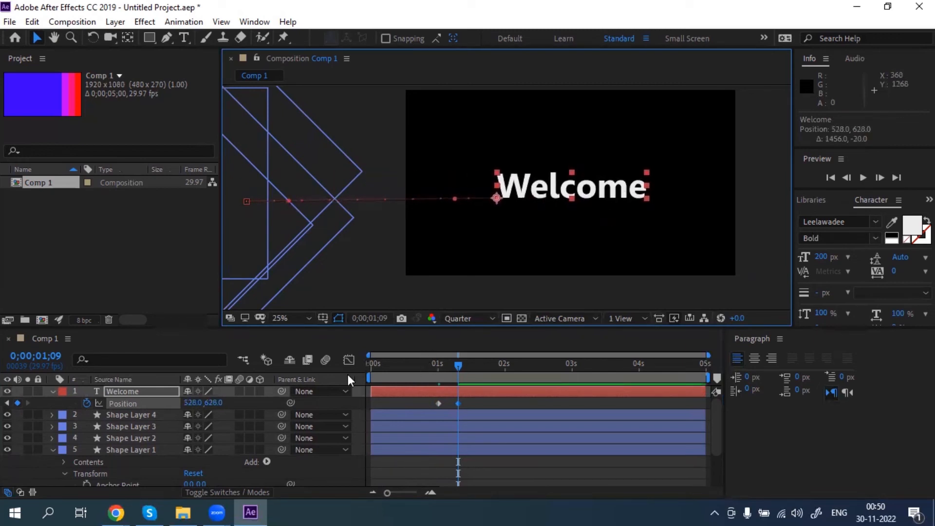
{"action": "left_click", "coordinate": [52, 391]}
{"action": "left_click", "coordinate": [53, 391]}
{"action": "scroll", "coordinate": [114, 445], "scroll_direction": "down", "scroll_amount": 1}
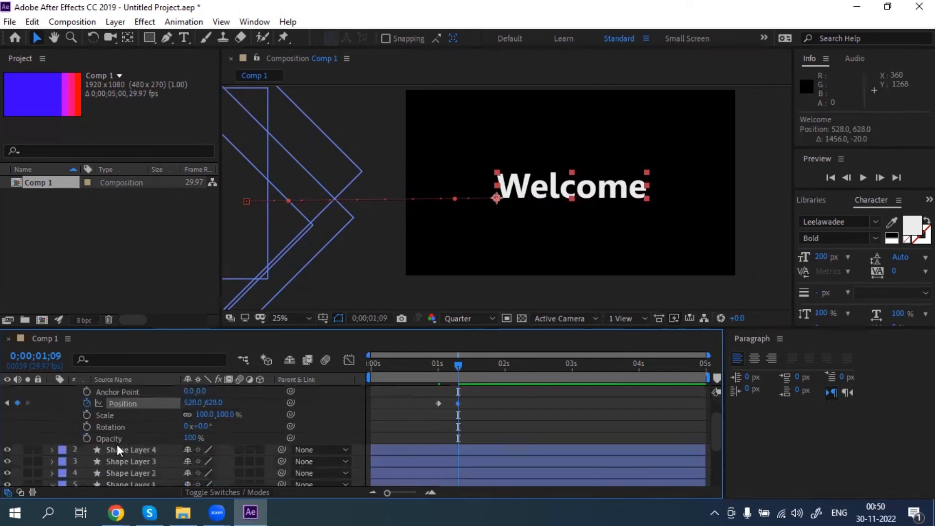
{"action": "scroll", "coordinate": [107, 447], "scroll_direction": "up", "scroll_amount": 1}
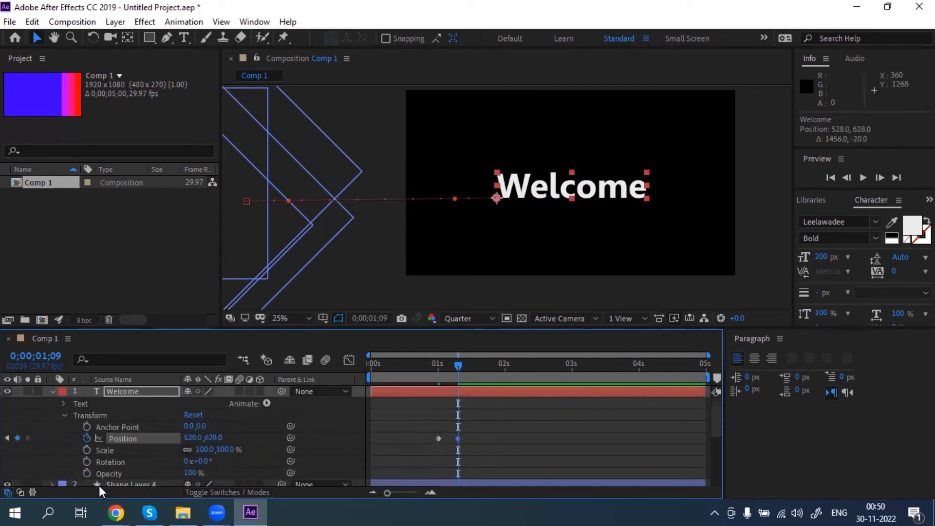
- Keyframe Welcome's Opacity from 0% at 0;00;01;00 to 100% at 0;00;01;09, then preview it
{"action": "left_click", "coordinate": [86, 472]}
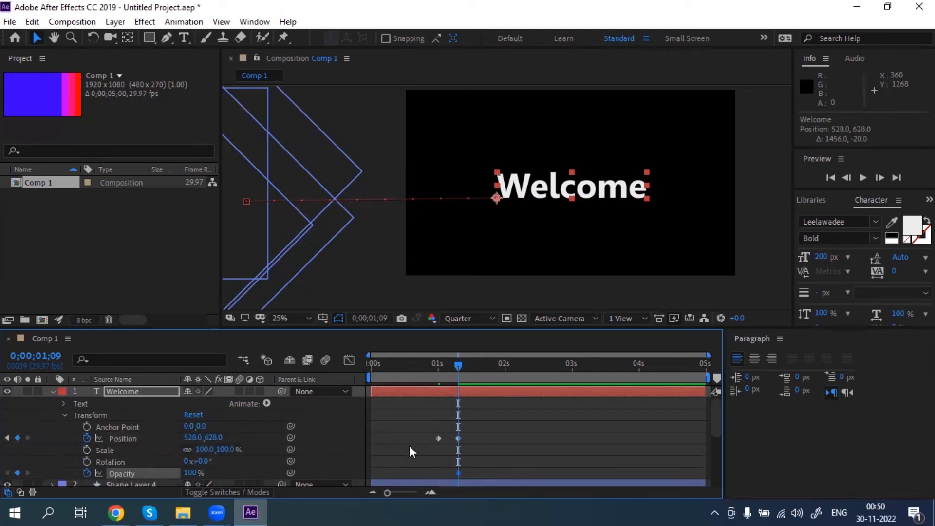
{"action": "left_click", "coordinate": [7, 438]}
{"action": "left_click", "coordinate": [16, 472]}
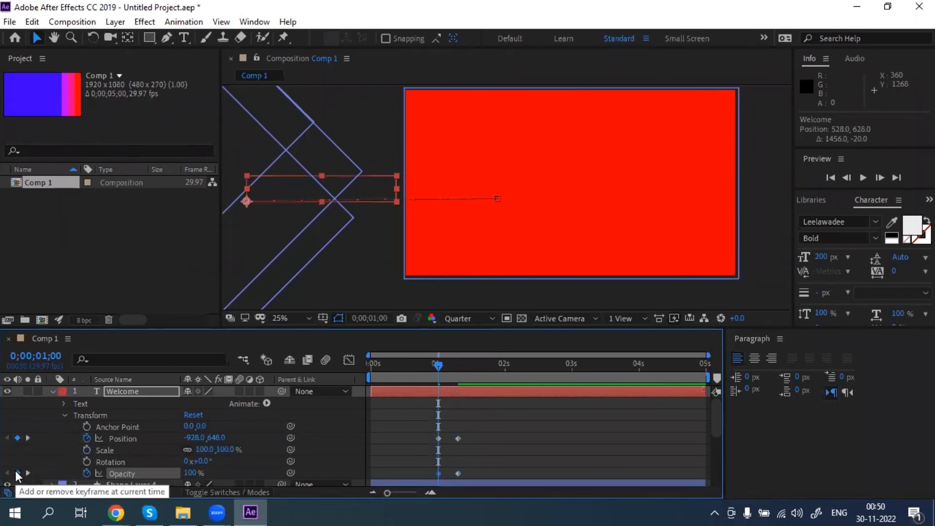
{"action": "left_click", "coordinate": [192, 473]}
{"action": "type", "text": "0"}
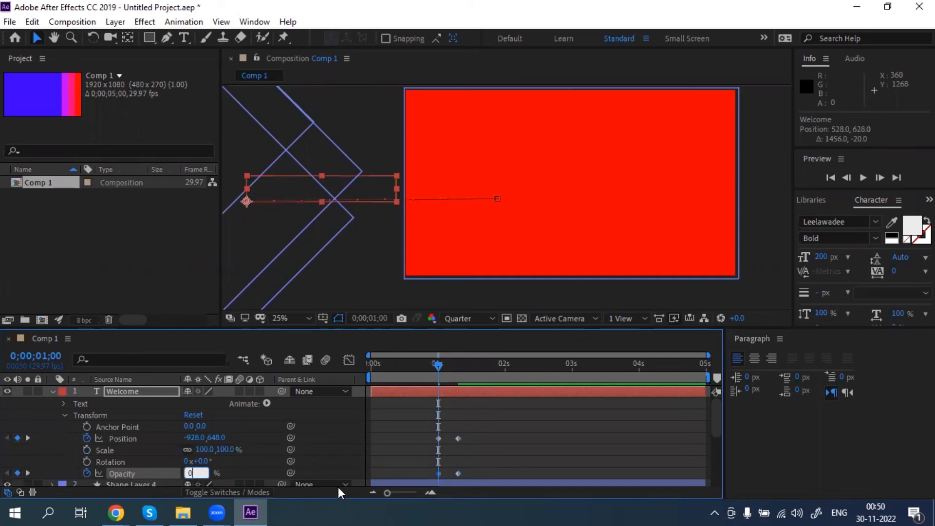
{"action": "key", "text": "Return"}
{"action": "left_click_drag", "start_coordinate": [436, 363], "coordinate": [458, 364]}
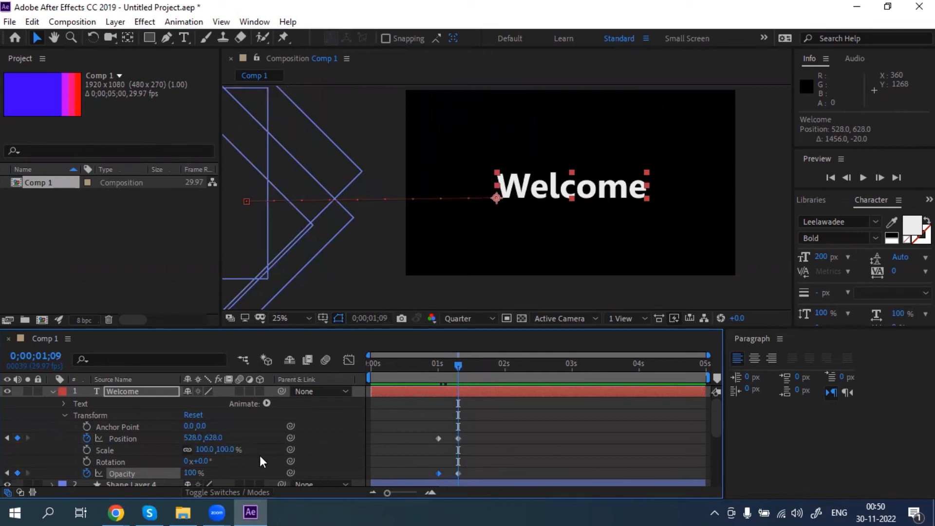
- Keyframe Welcome's Scale from 100% at 0;00;01;00 to 120% at 0;00;01;09
{"action": "left_click", "coordinate": [84, 452]}
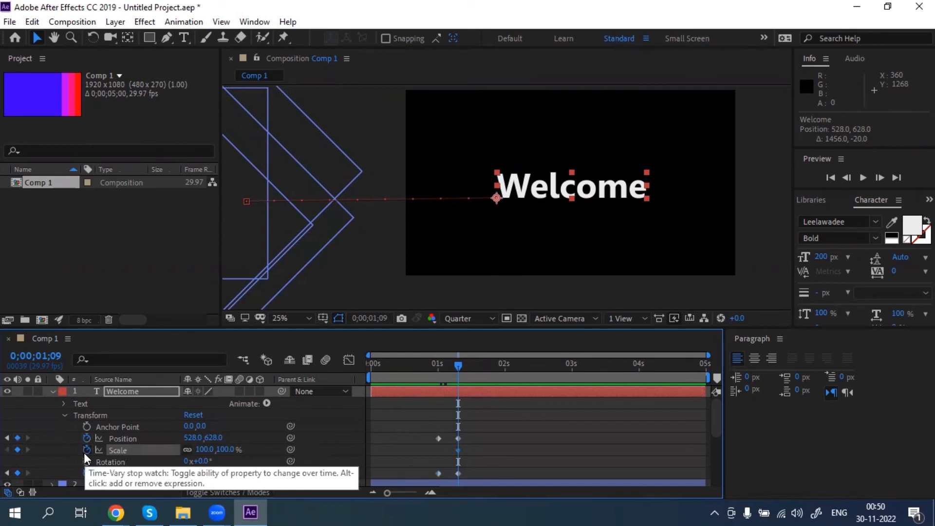
{"action": "left_click", "coordinate": [8, 438]}
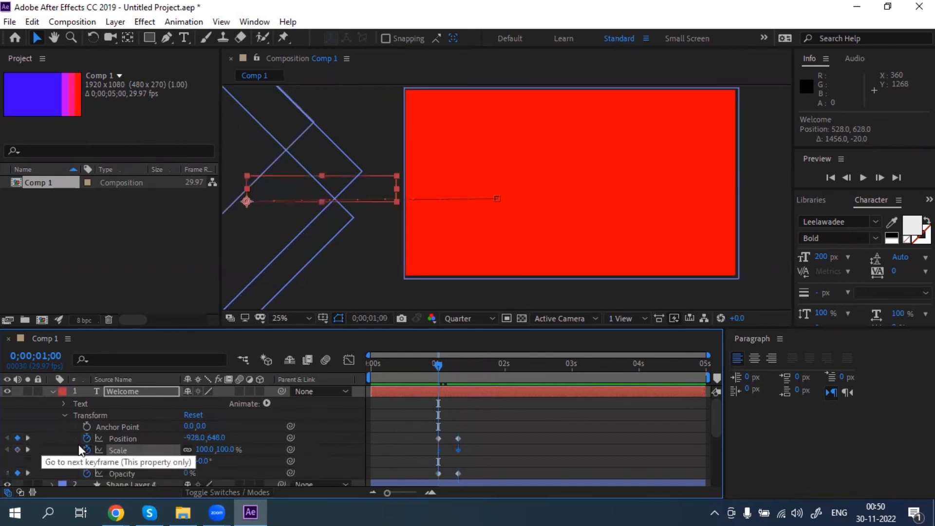
{"action": "left_click", "coordinate": [18, 449]}
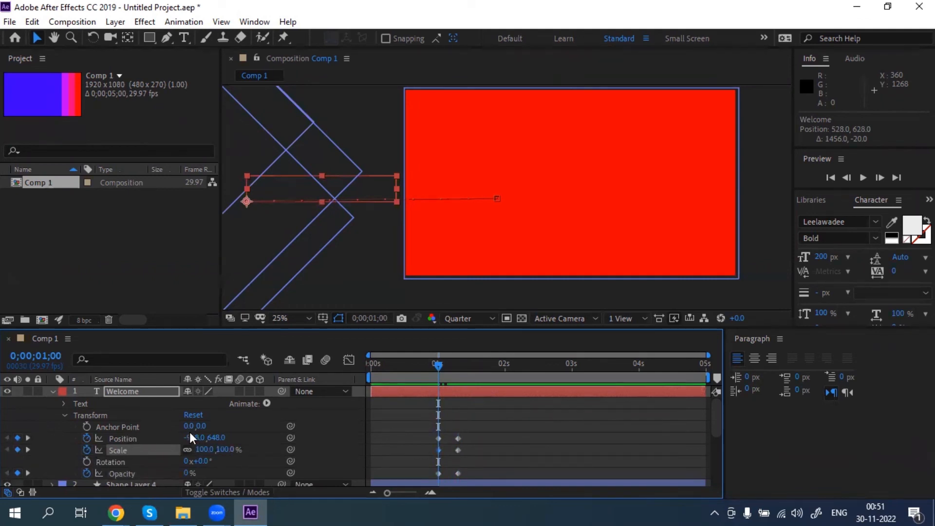
{"action": "left_click", "coordinate": [28, 449]}
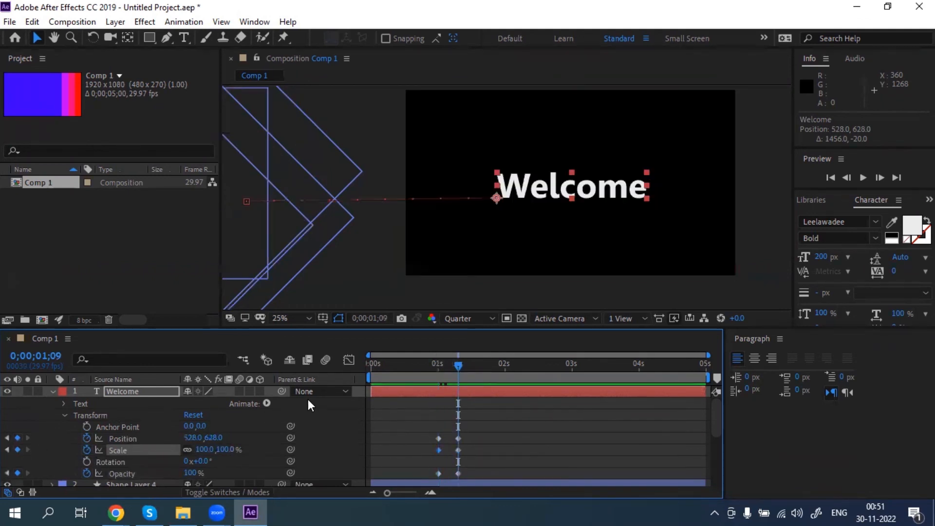
{"action": "left_click_drag", "start_coordinate": [225, 455], "coordinate": [251, 449]}
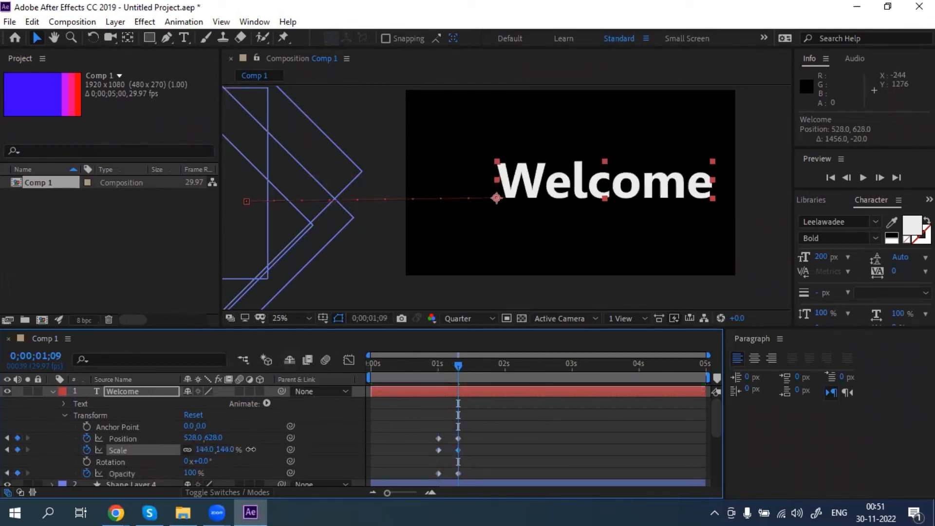
{"action": "left_click_drag", "start_coordinate": [250, 449], "coordinate": [243, 449]}
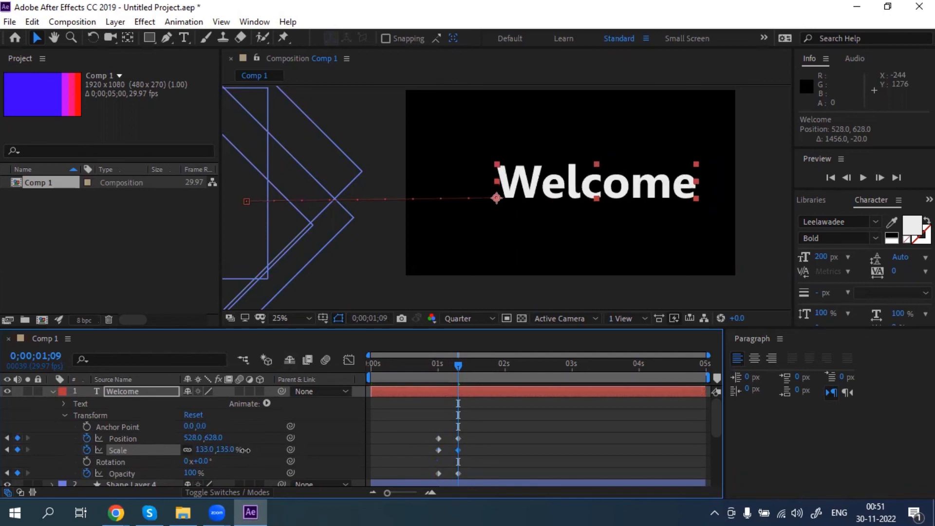
{"action": "left_click", "coordinate": [227, 449]}
{"action": "type", "text": "120"}
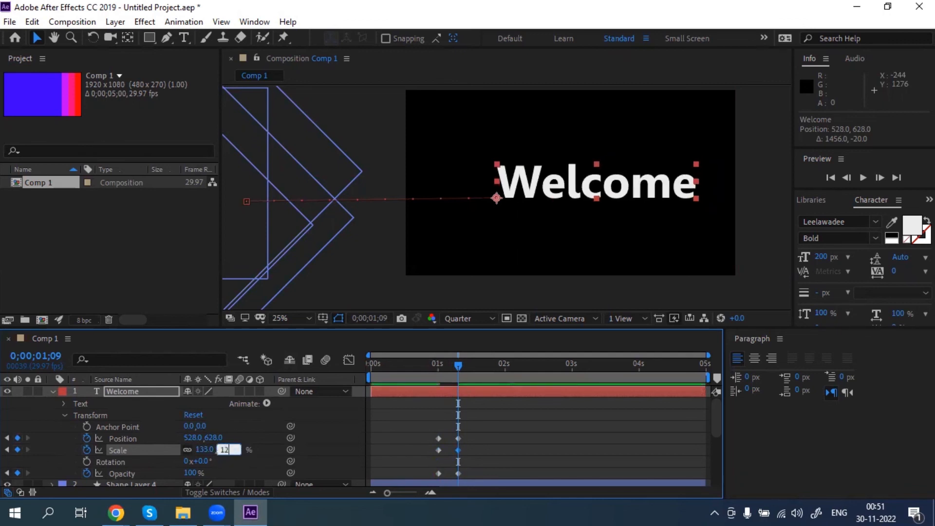
{"action": "left_click", "coordinate": [389, 446]}
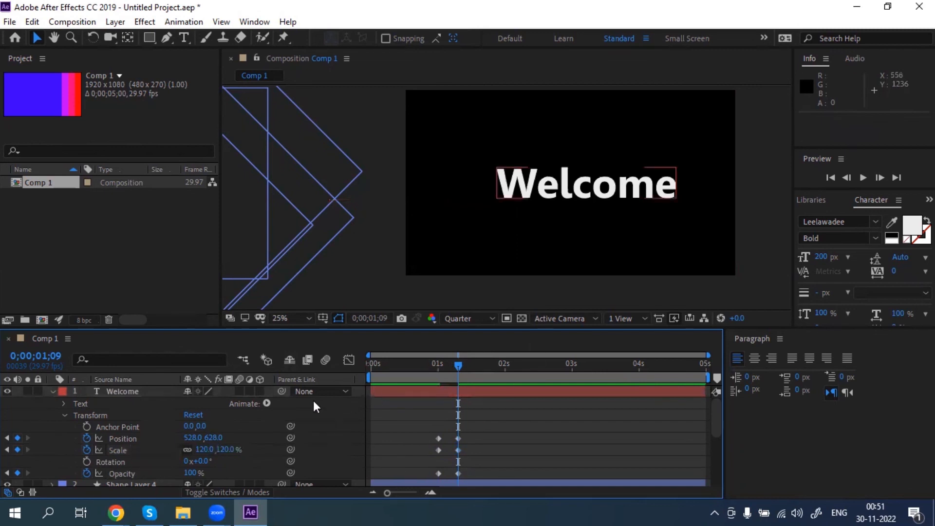
- Shift Welcome's final Position left to 448,628
{"action": "left_click", "coordinate": [596, 194]}
{"action": "key", "text": "shift+Left"}
{"action": "key", "text": "shift+Left"}
{"action": "key", "text": "shift+Left"}
{"action": "key", "text": "shift+Left"}
{"action": "key", "text": "shift+Left"}
{"action": "key", "text": "shift+Left"}
{"action": "key", "text": "shift+Left"}
{"action": "key", "text": "shift+Left"}
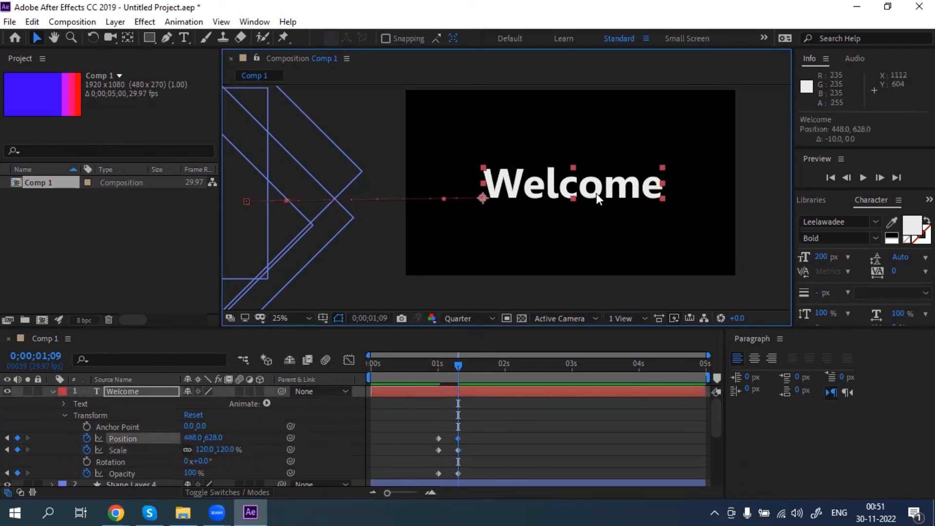
{"action": "left_click", "coordinate": [522, 439]}
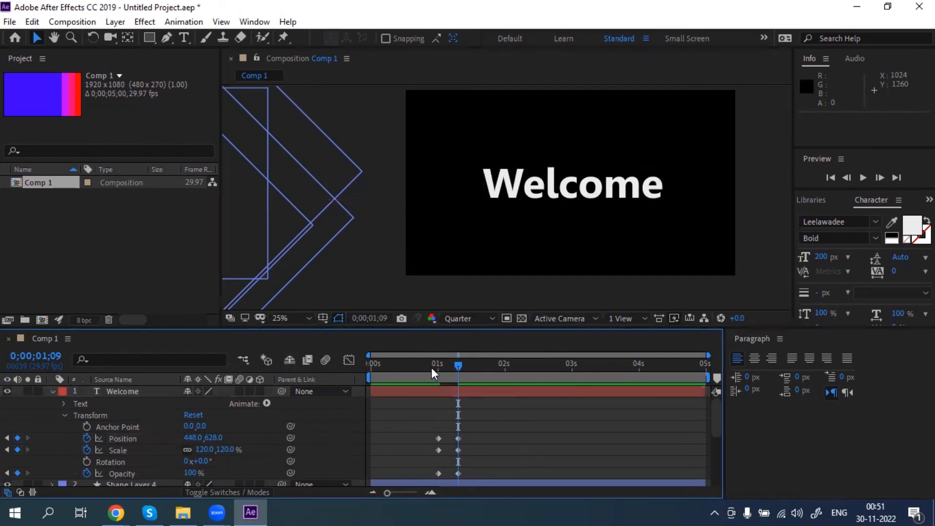
- Collapse the Welcome and Shape Layer 1 properties and recentre the composition view
{"action": "left_click", "coordinate": [51, 391]}
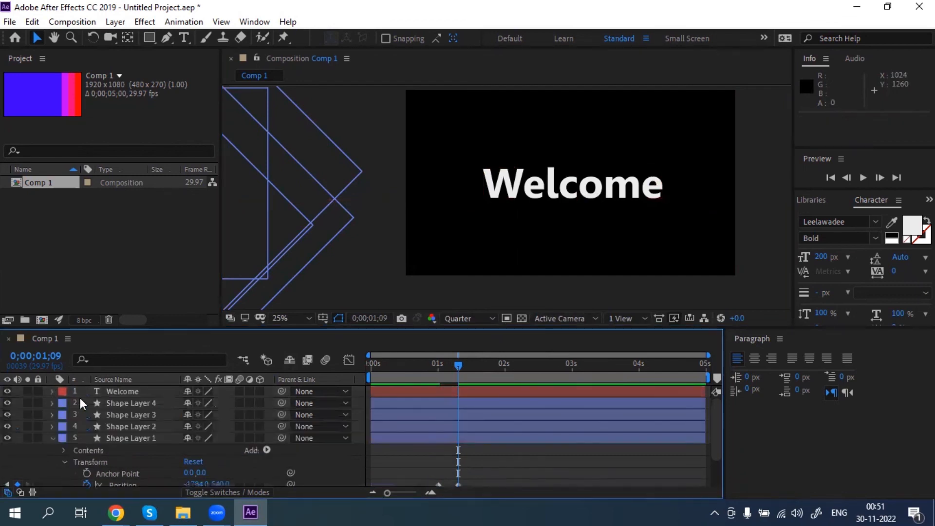
{"action": "left_click", "coordinate": [52, 437]}
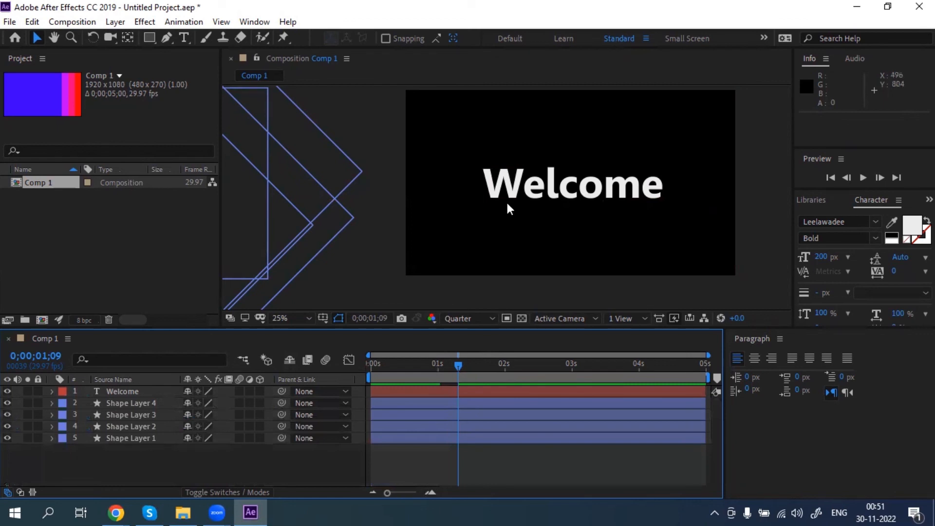
{"action": "scroll", "coordinate": [509, 200], "scroll_direction": "down", "scroll_amount": 1}
{"action": "key", "text": "h"}
{"action": "left_click_drag", "start_coordinate": [553, 224], "coordinate": [503, 228]}
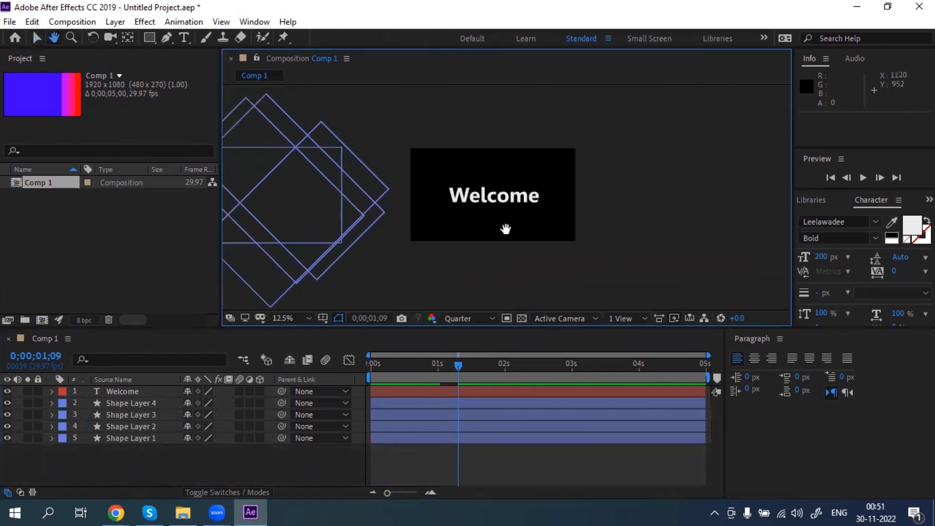
{"action": "scroll", "coordinate": [505, 228], "scroll_direction": "up", "scroll_amount": 1}
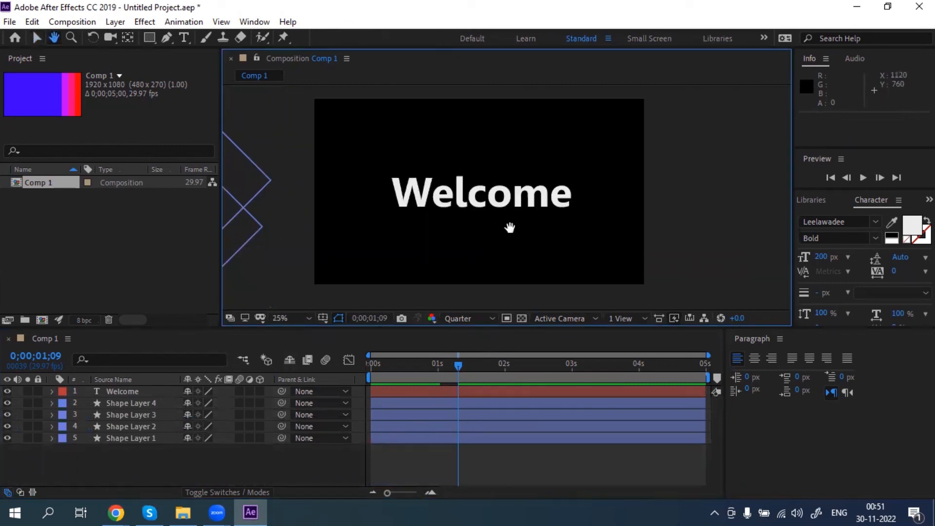
{"action": "left_click_drag", "start_coordinate": [541, 208], "coordinate": [562, 211]}
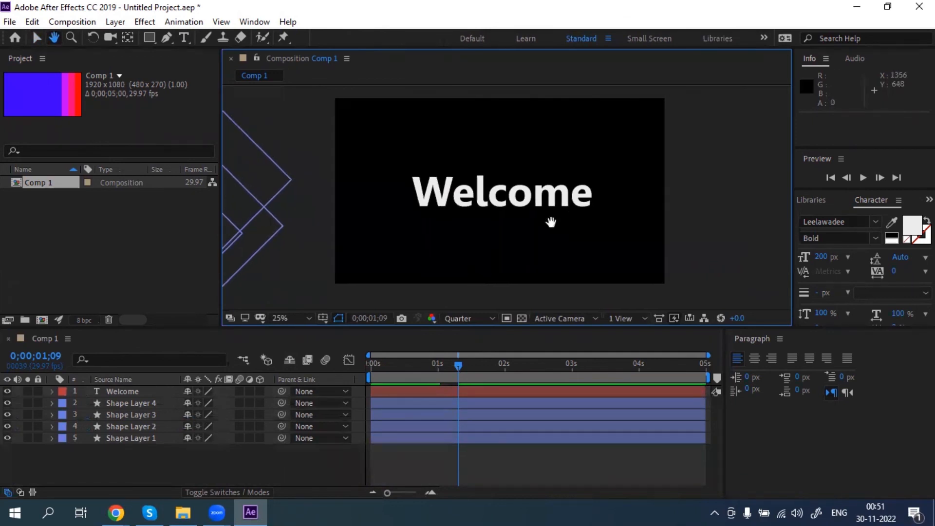
{"action": "left_click", "coordinate": [35, 39]}
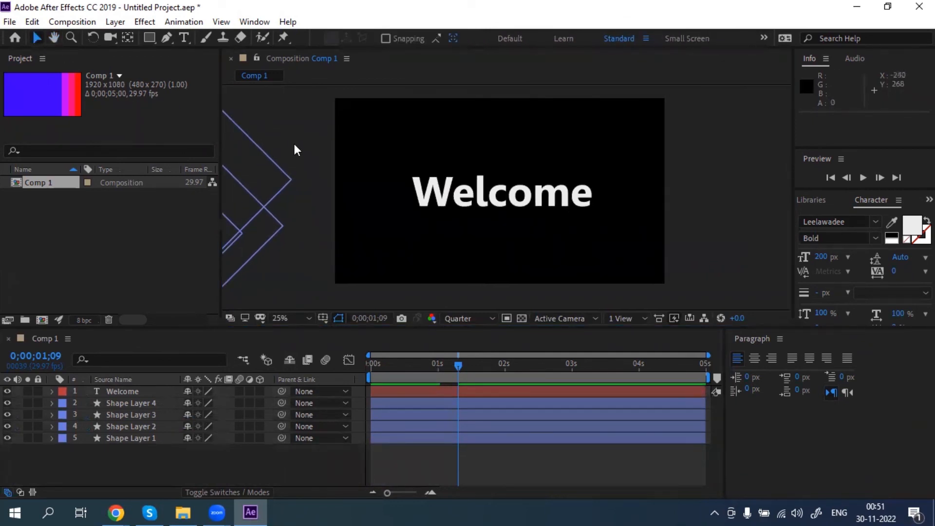
- Preview the intro animation several times, returning to the start each time
{"action": "left_click_drag", "start_coordinate": [458, 366], "coordinate": [337, 355]}
{"action": "key", "text": "space"}
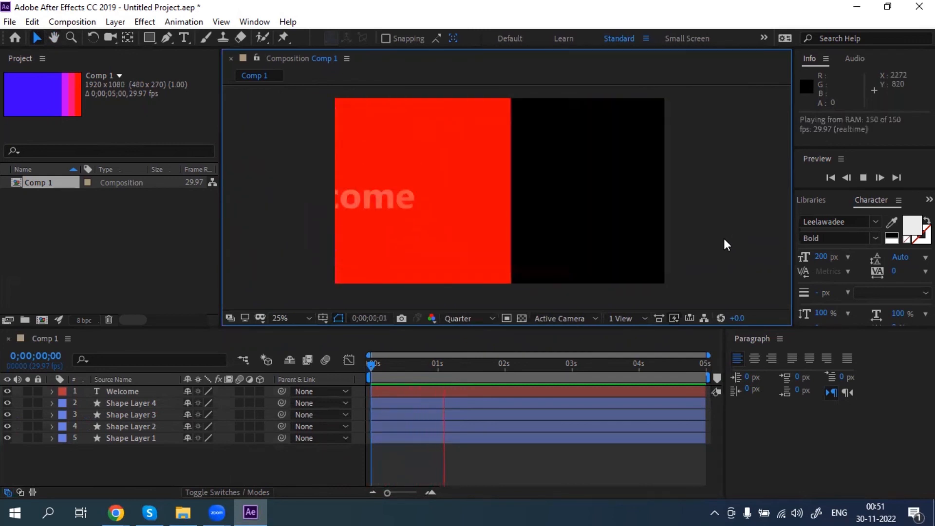
{"action": "key", "text": "space"}
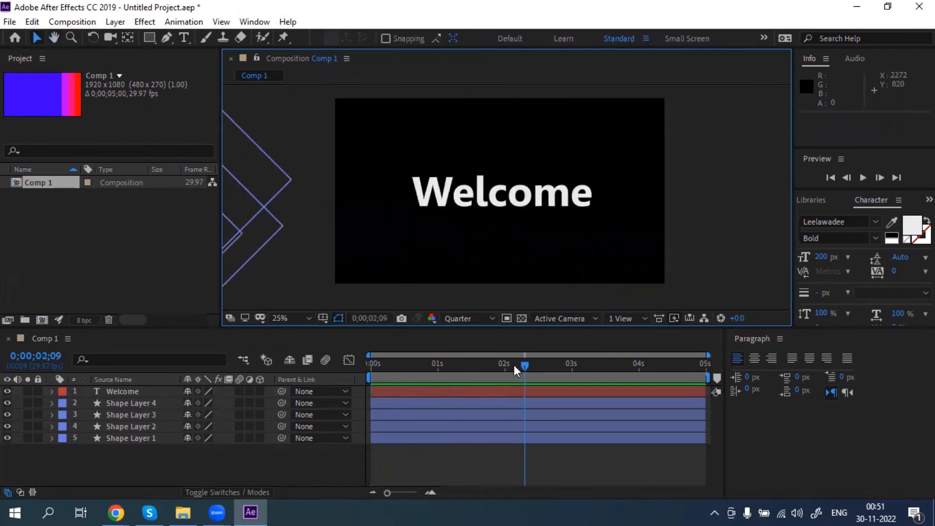
{"action": "key", "text": "space"}
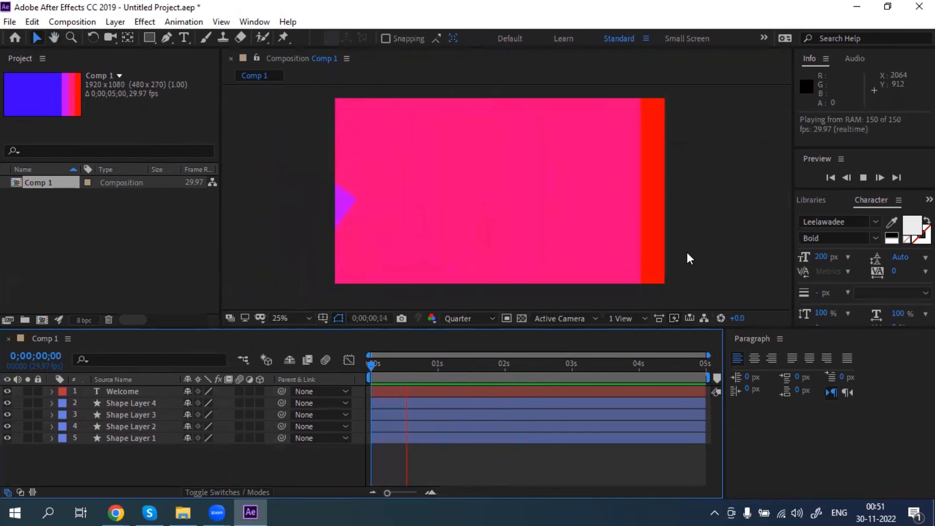
{"action": "key", "text": "space"}
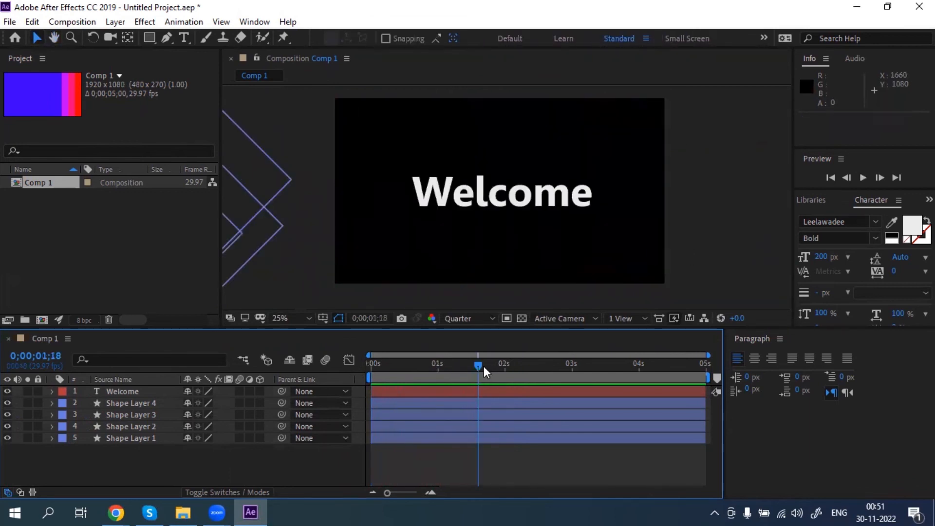
{"action": "left_click_drag", "start_coordinate": [477, 366], "coordinate": [391, 365]}
{"action": "key", "text": "space"}
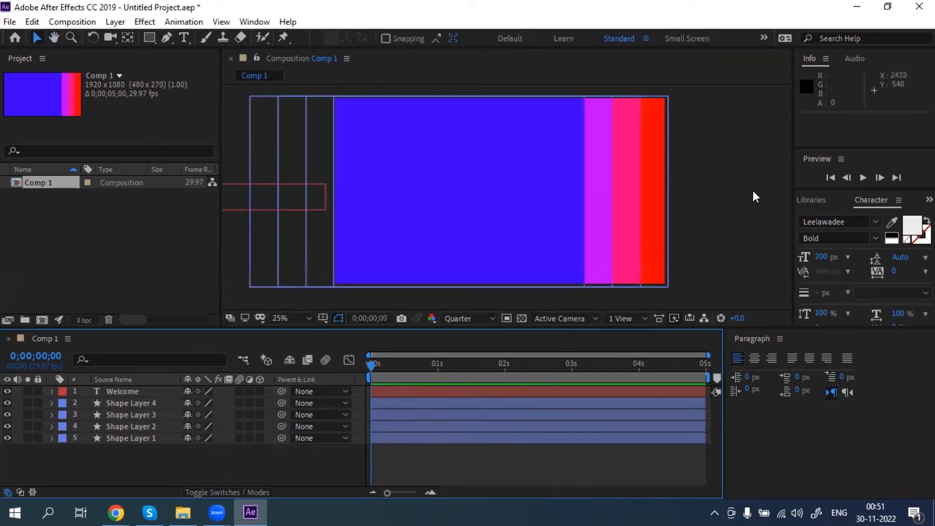
{"action": "key", "text": "space"}
{"action": "left_click_drag", "start_coordinate": [496, 366], "coordinate": [367, 357]}
{"action": "key", "text": "space"}
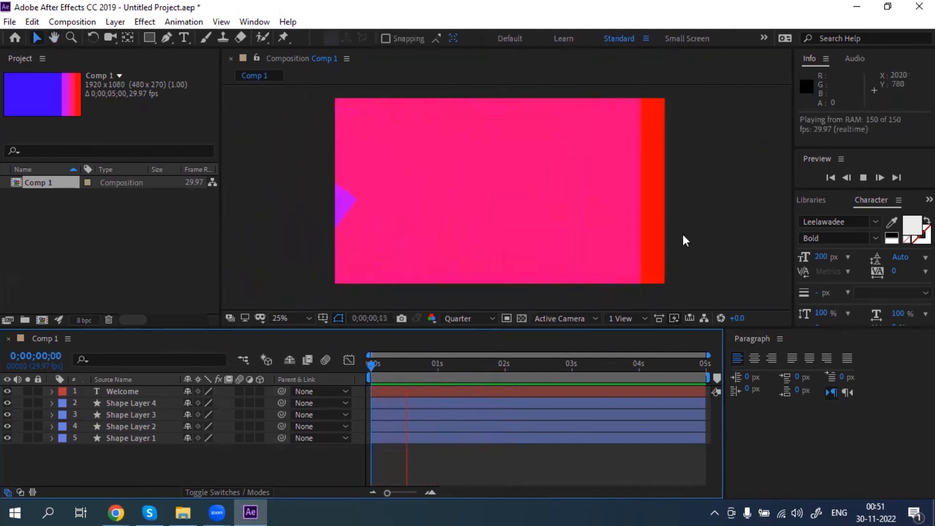
{"action": "key", "text": "space"}
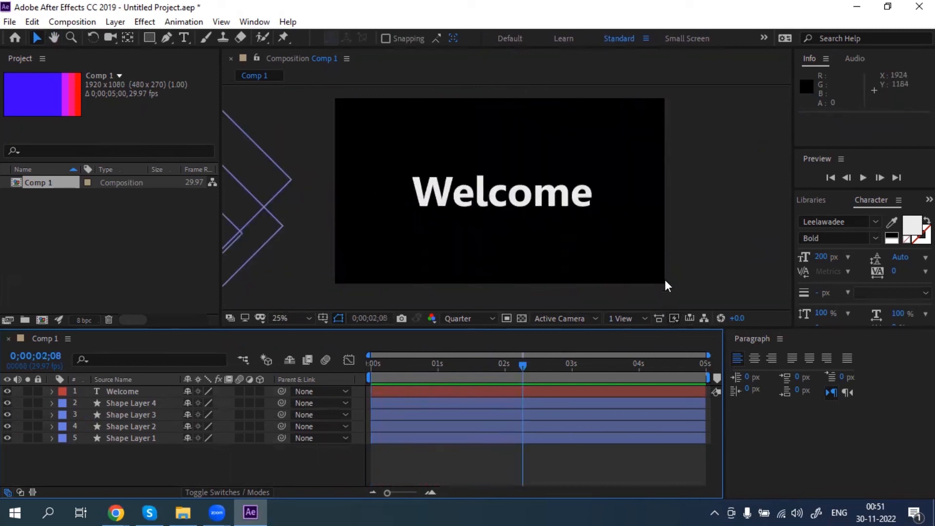
{"action": "left_click_drag", "start_coordinate": [521, 363], "coordinate": [368, 357]}
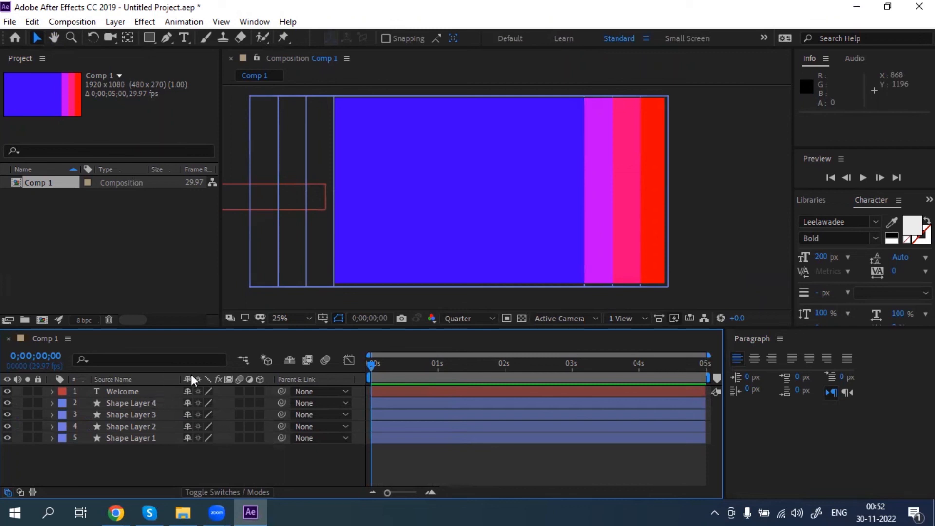
- Play the animation again from frame zero and return to the opening frame
{"action": "left_click", "coordinate": [685, 216]}
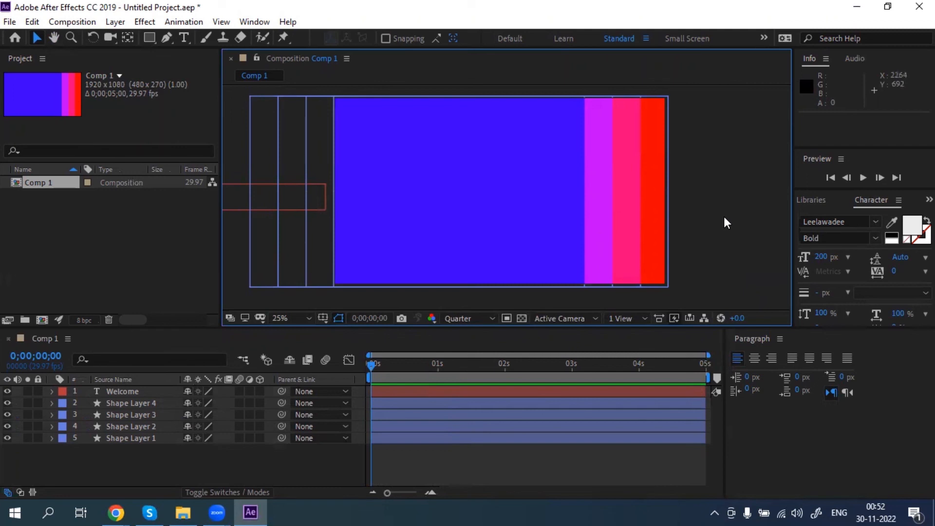
{"action": "left_click_drag", "start_coordinate": [441, 364], "coordinate": [365, 358]}
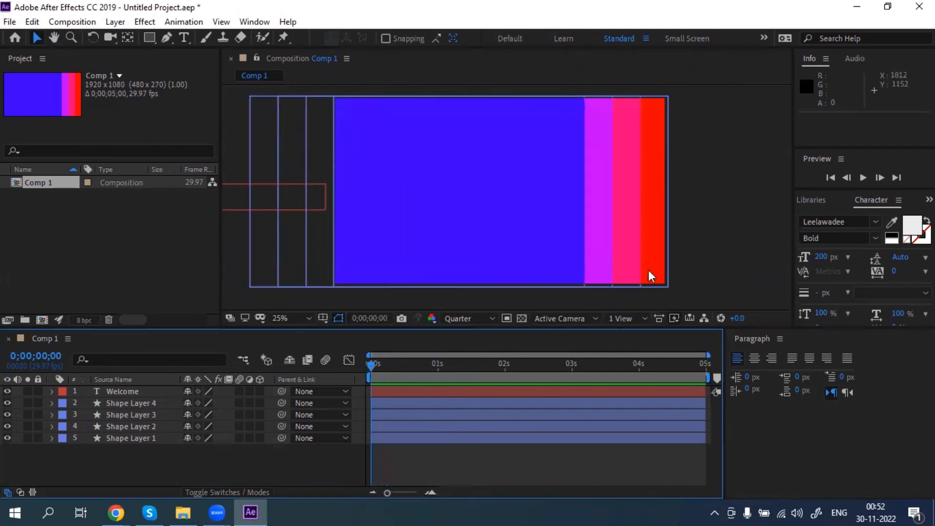
{"action": "left_click", "coordinate": [696, 259]}
{"action": "key", "text": "space"}
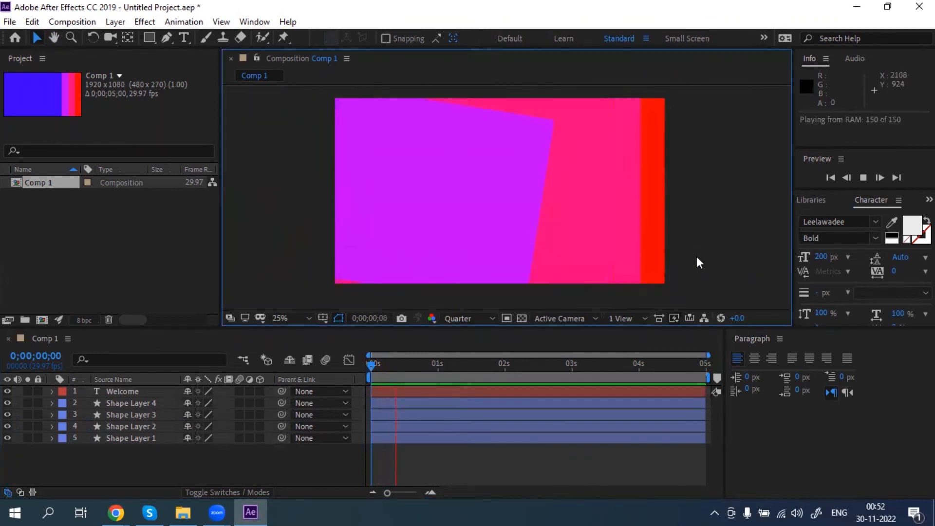
{"action": "key", "text": "space"}
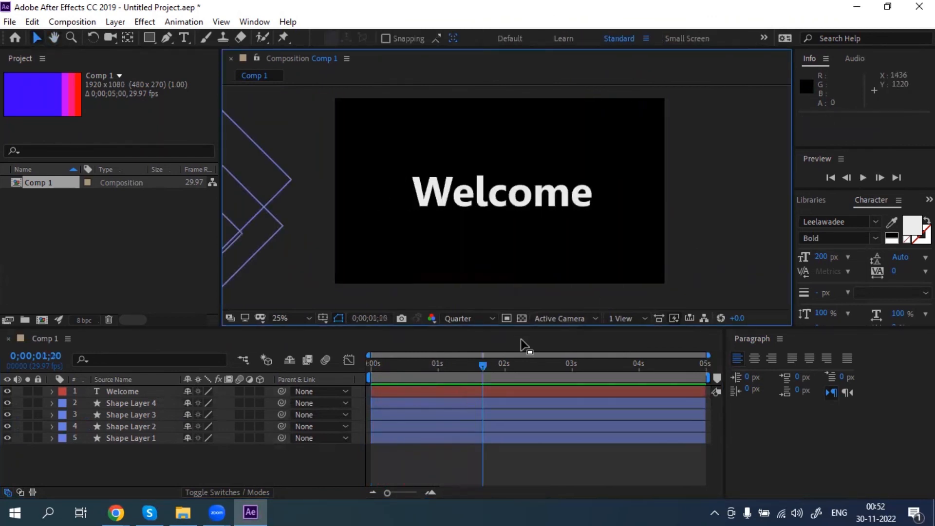
{"action": "left_click_drag", "start_coordinate": [484, 370], "coordinate": [360, 363]}
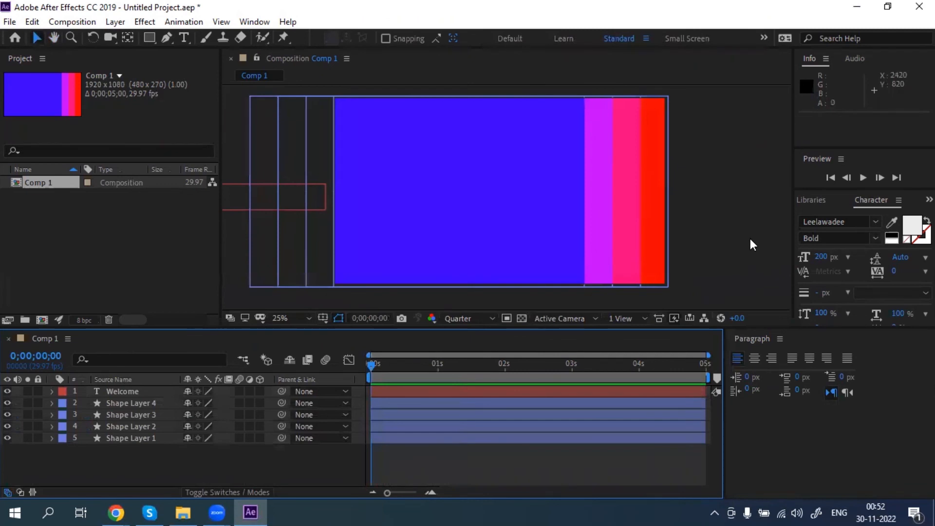
{"action": "left_click", "coordinate": [732, 237]}
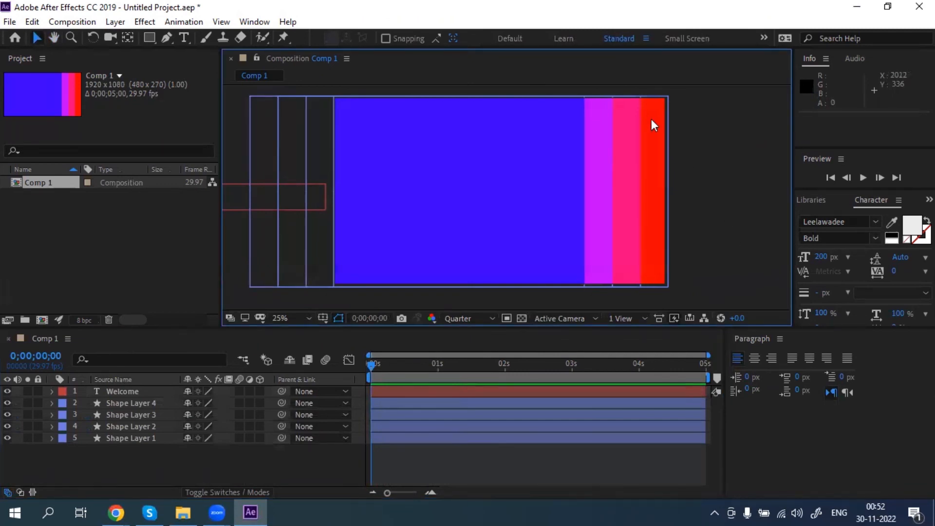